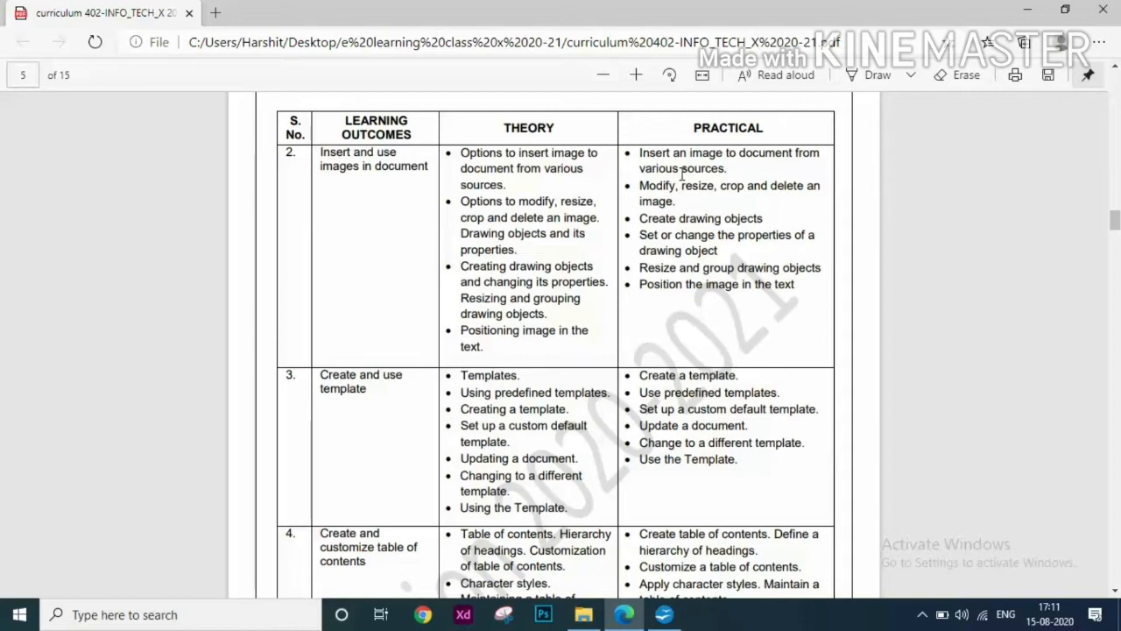
Switch to OpenOffice Writer and insert the rose image file from the Pictures folder into the blank document.
left_click(664, 614)
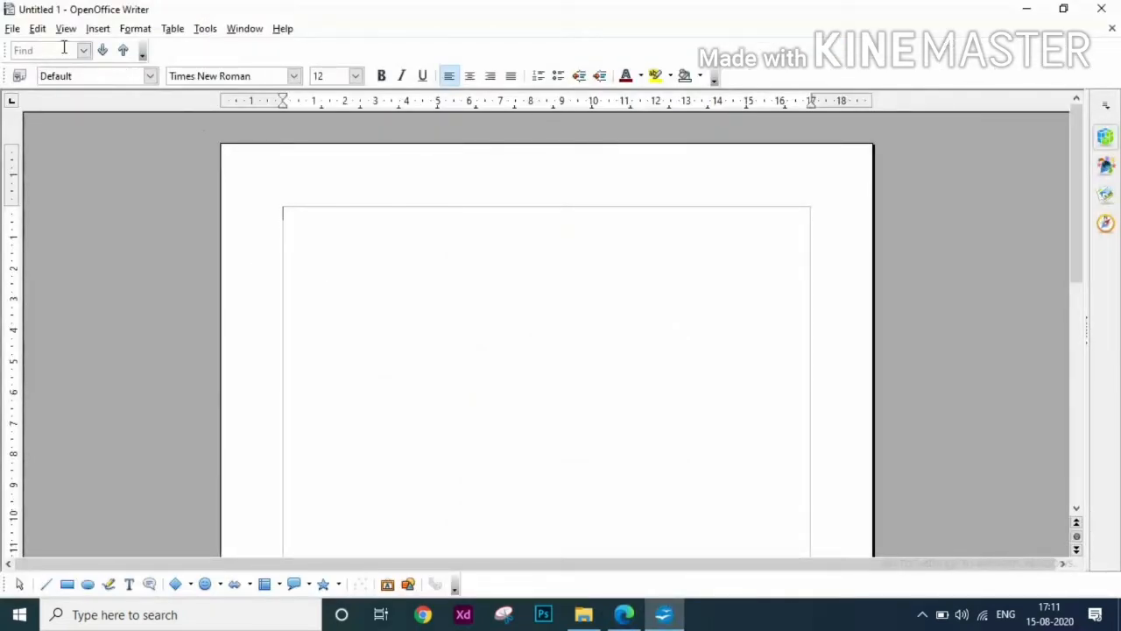
left_click(100, 29)
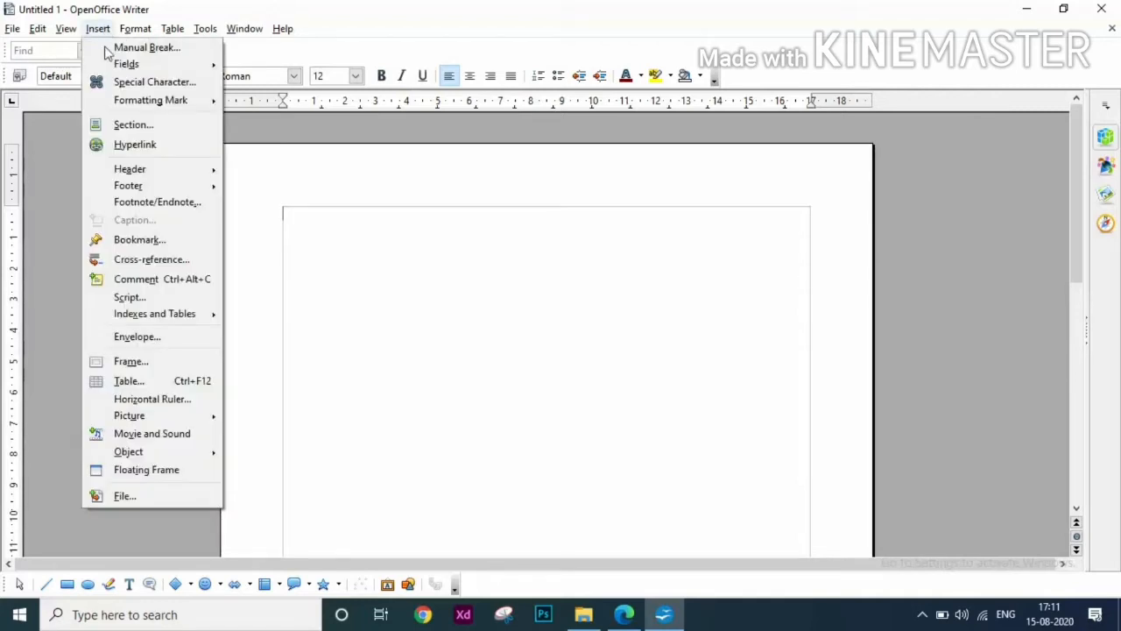
mouse_move(116, 420)
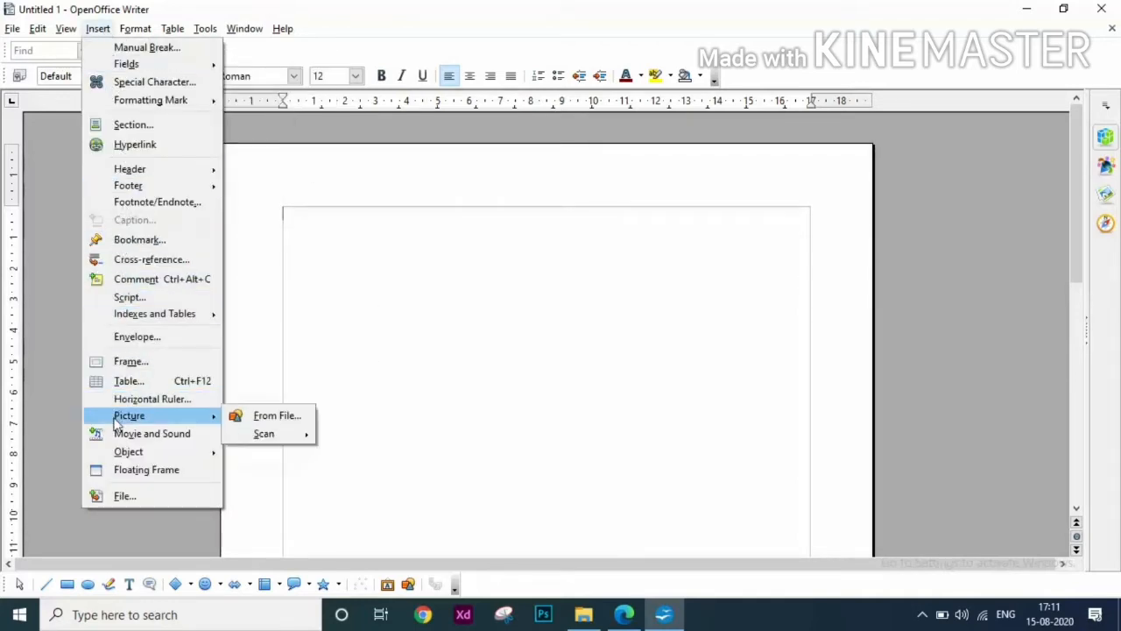
left_click(260, 418)
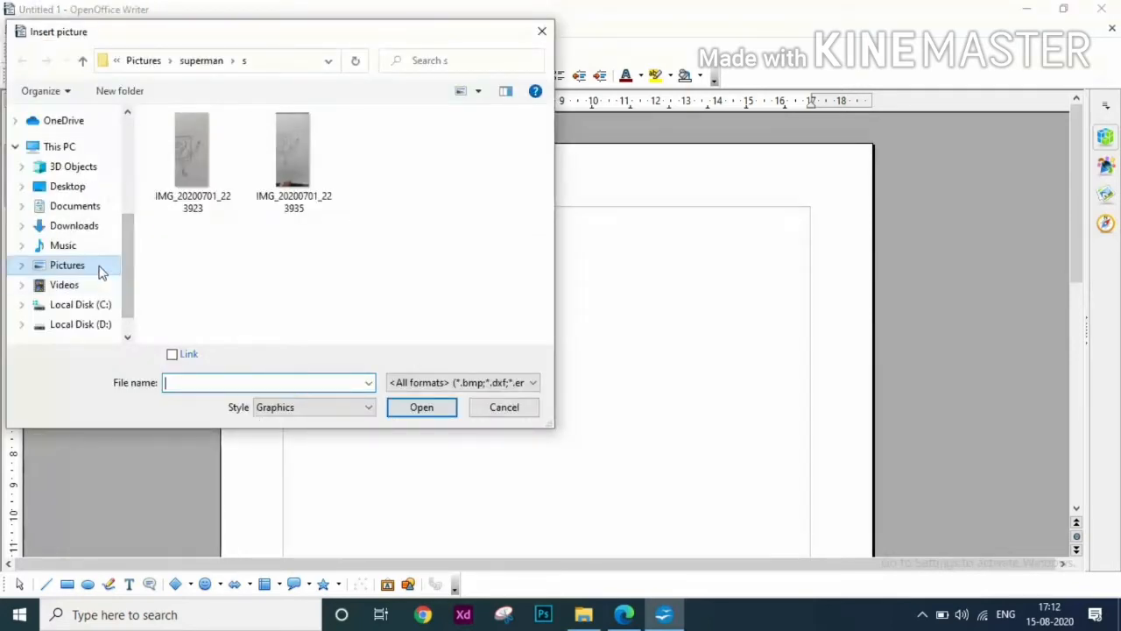
left_click(78, 266)
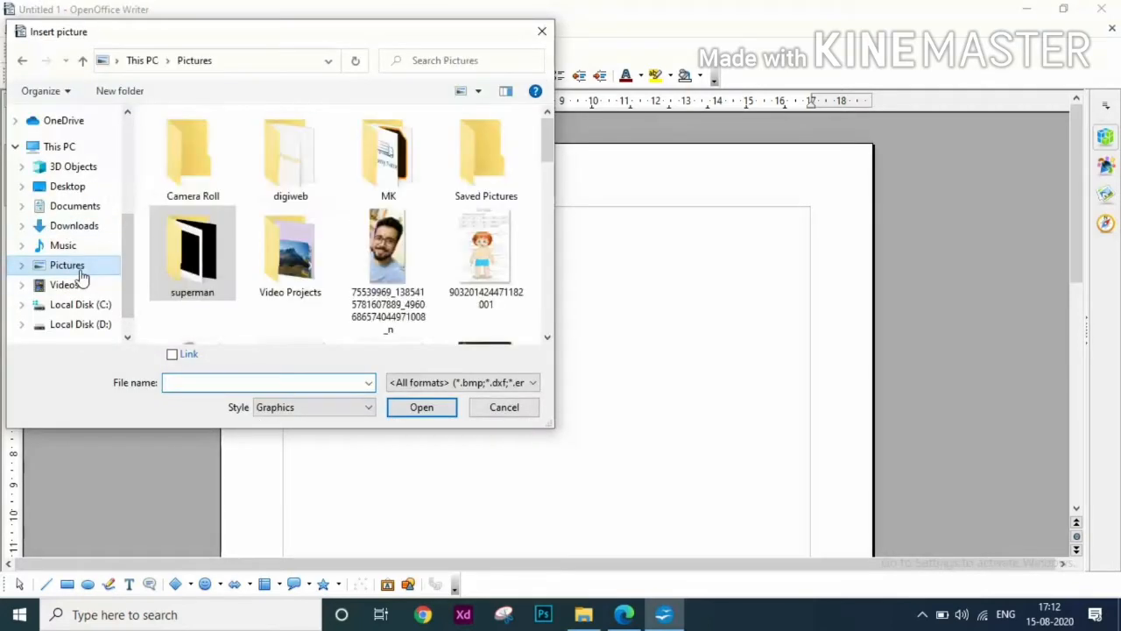
left_click_drag(551, 145, 546, 286)
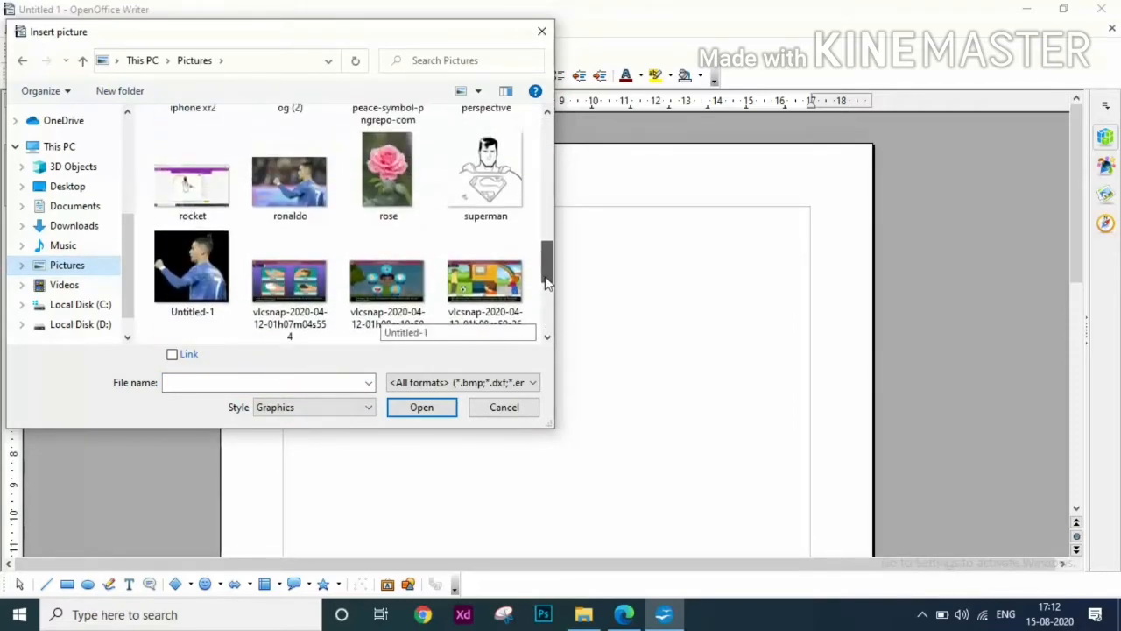
left_click(387, 176)
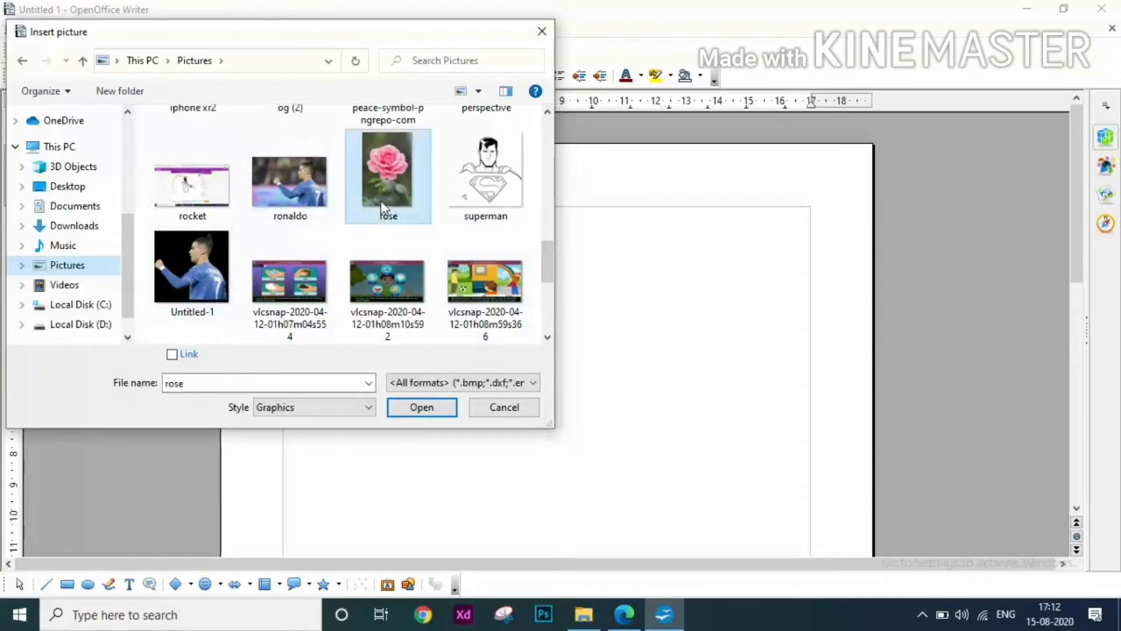
left_click(421, 407)
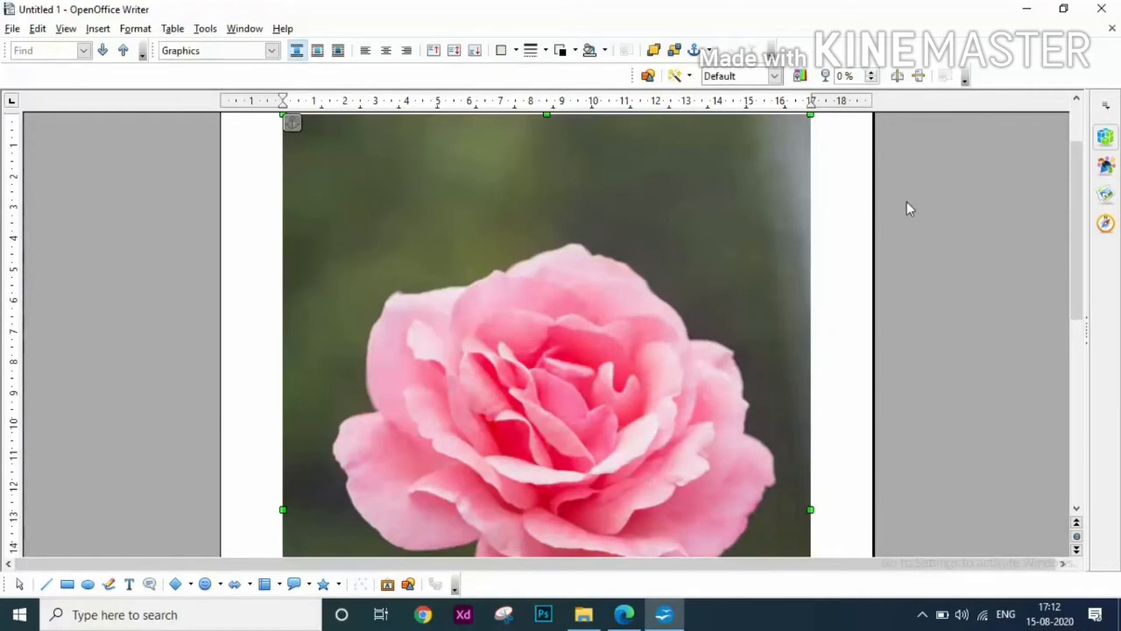
Shrink the rose picture to about 7.3 cm wide and 8.1 cm tall.
left_click_drag(1080, 260, 1080, 444)
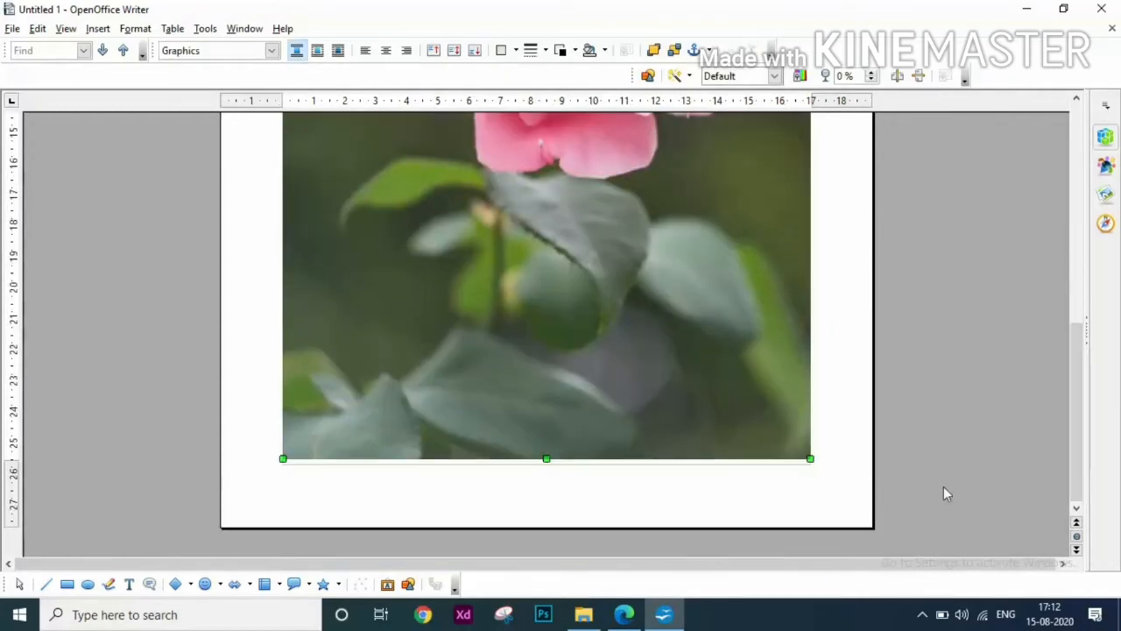
left_click_drag(807, 457, 724, 160)
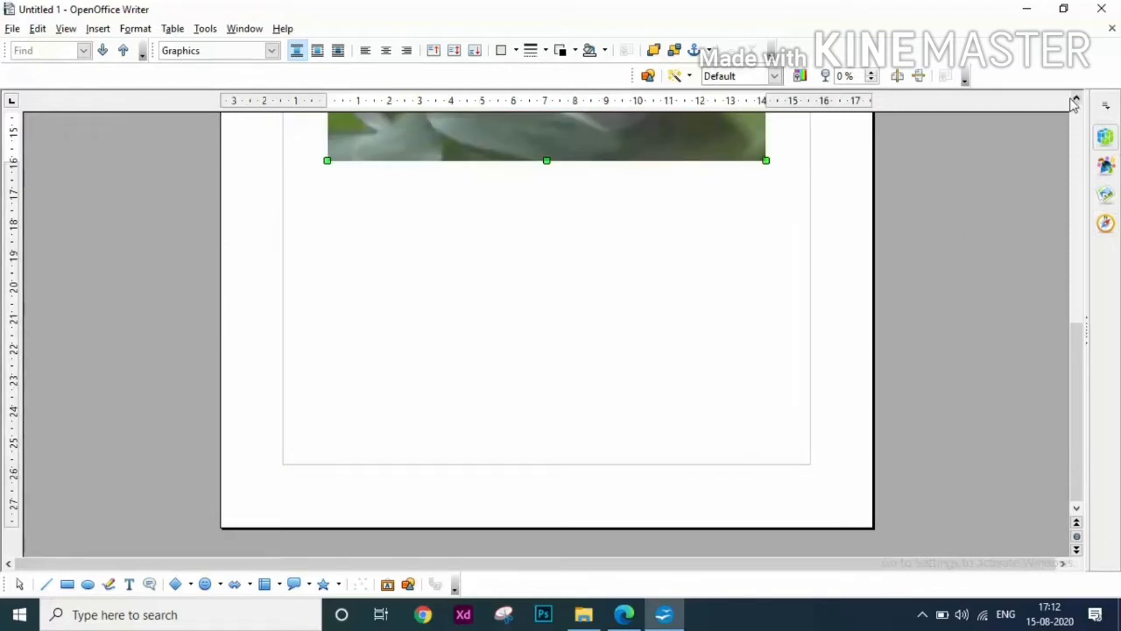
left_click_drag(1078, 103, 1078, 103)
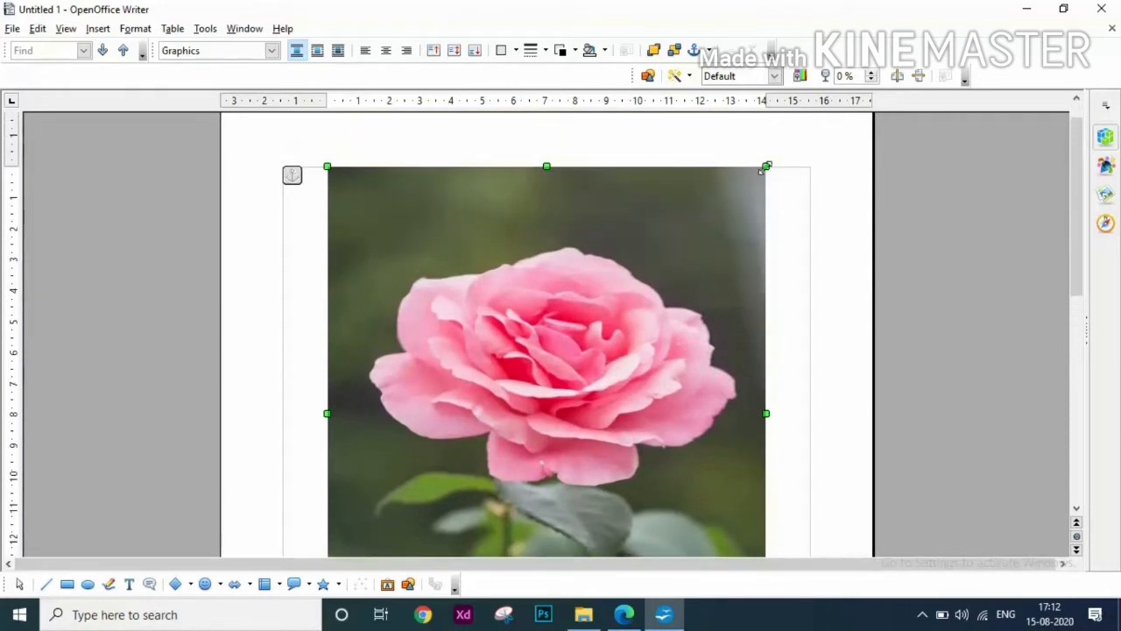
left_click_drag(760, 178, 732, 281)
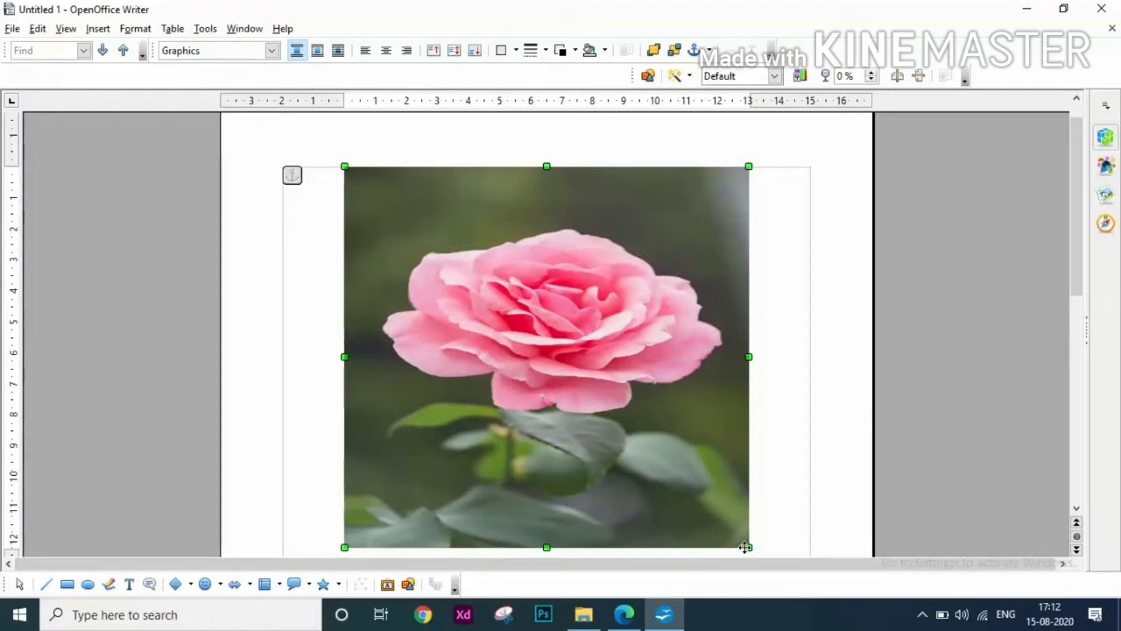
left_click_drag(749, 548, 585, 460)
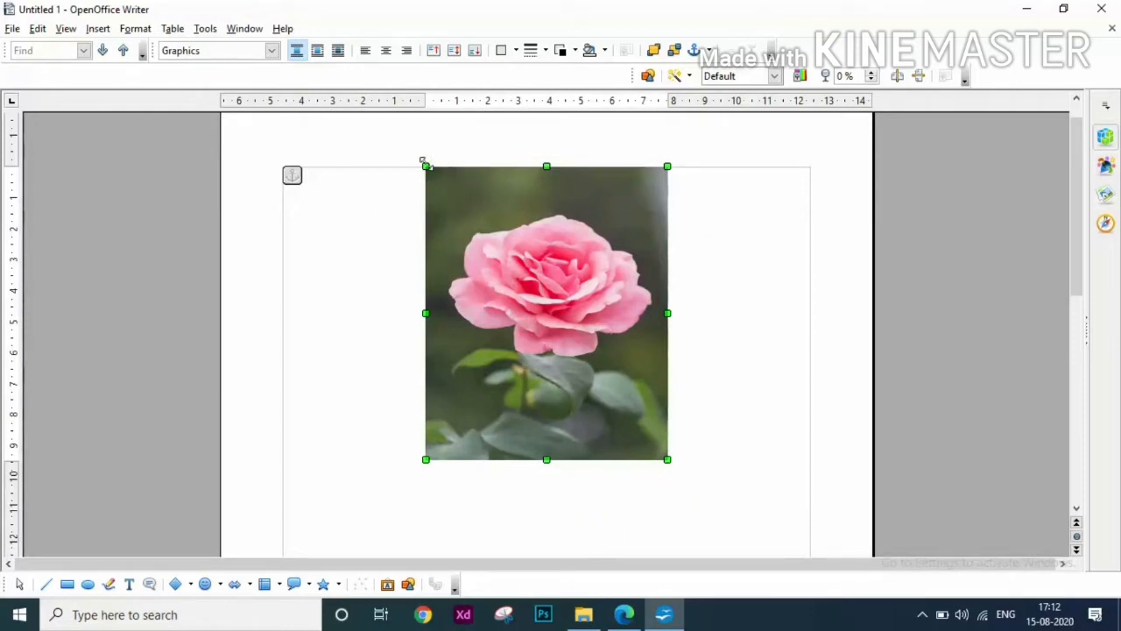
left_click_drag(422, 163, 441, 205)
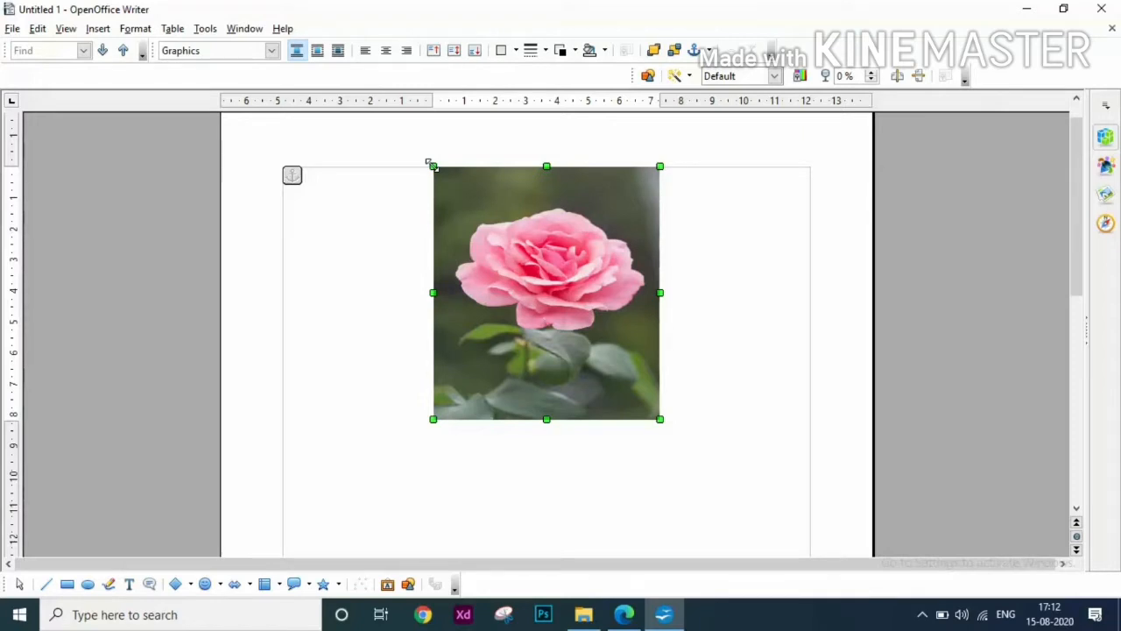
Move the rose picture straight down the page by about 4 cm.
left_click(544, 253)
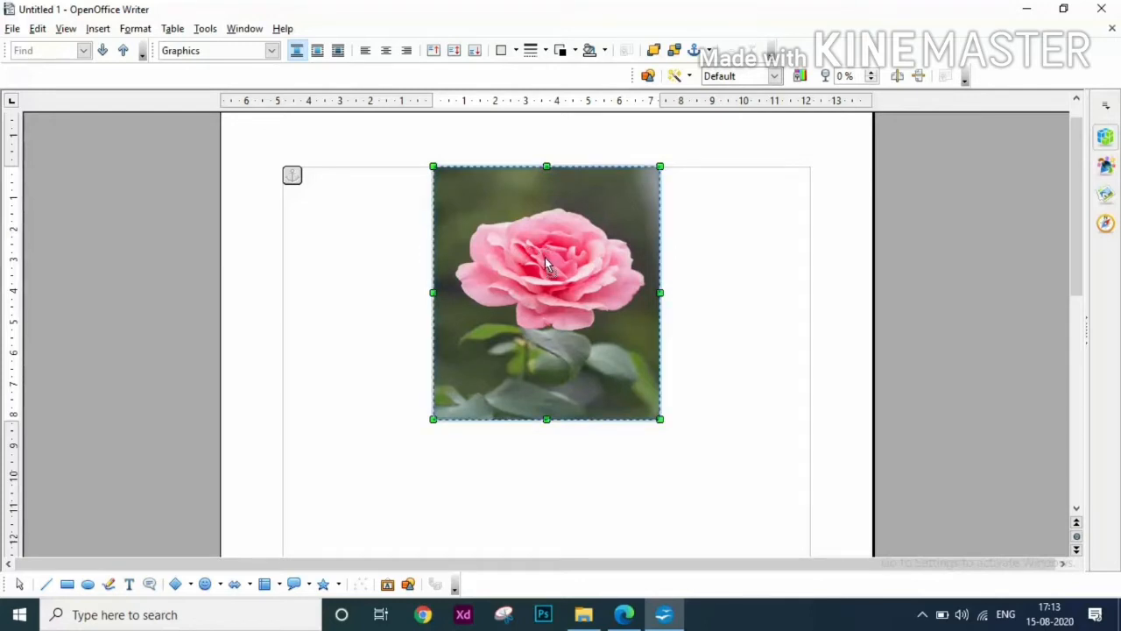
left_click_drag(548, 267, 548, 256)
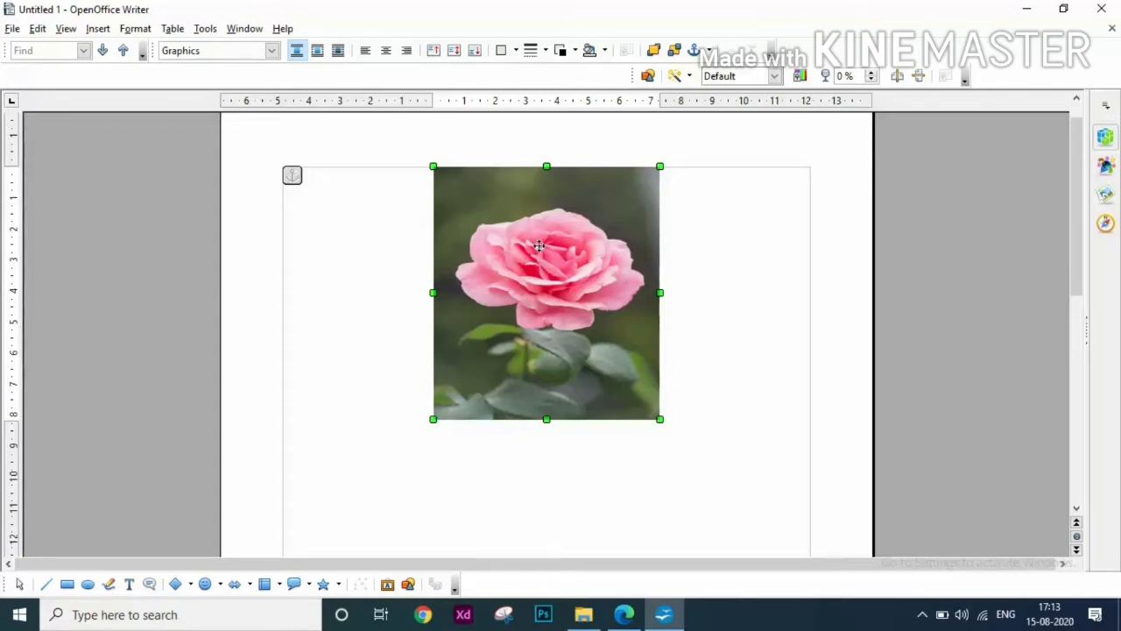
left_click_drag(532, 243, 532, 379)
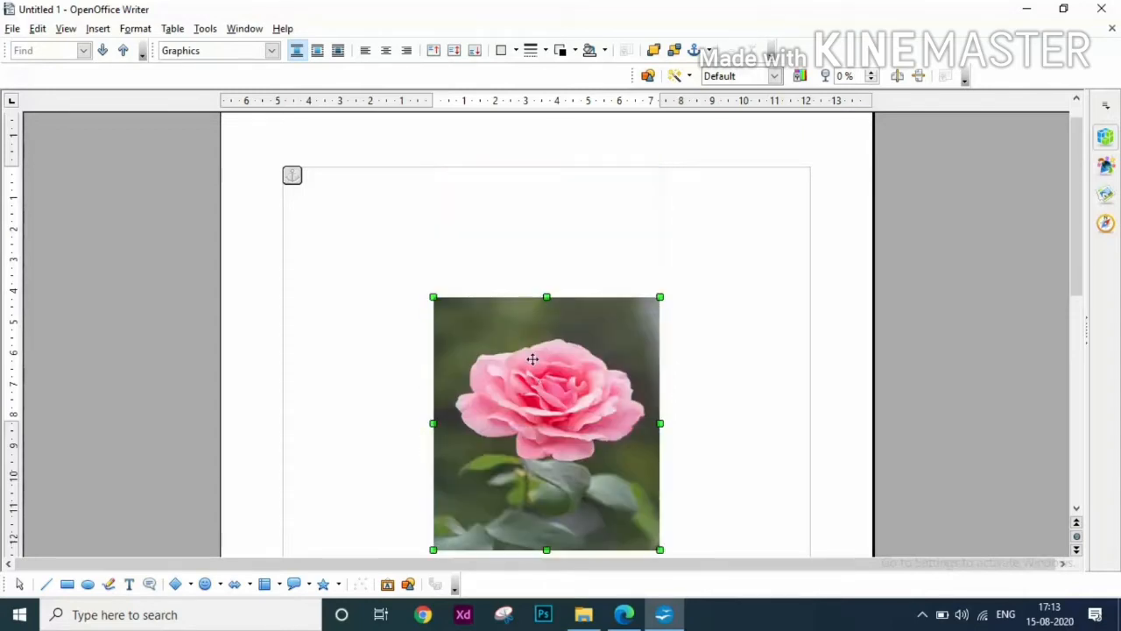
Open the Gallery, browse the Bullets, Computers and Diagrams themes, and show the images of the Environment theme.
left_click(1078, 508)
left_click(1078, 508)
left_click(1077, 508)
left_click(1077, 508)
left_click(1078, 508)
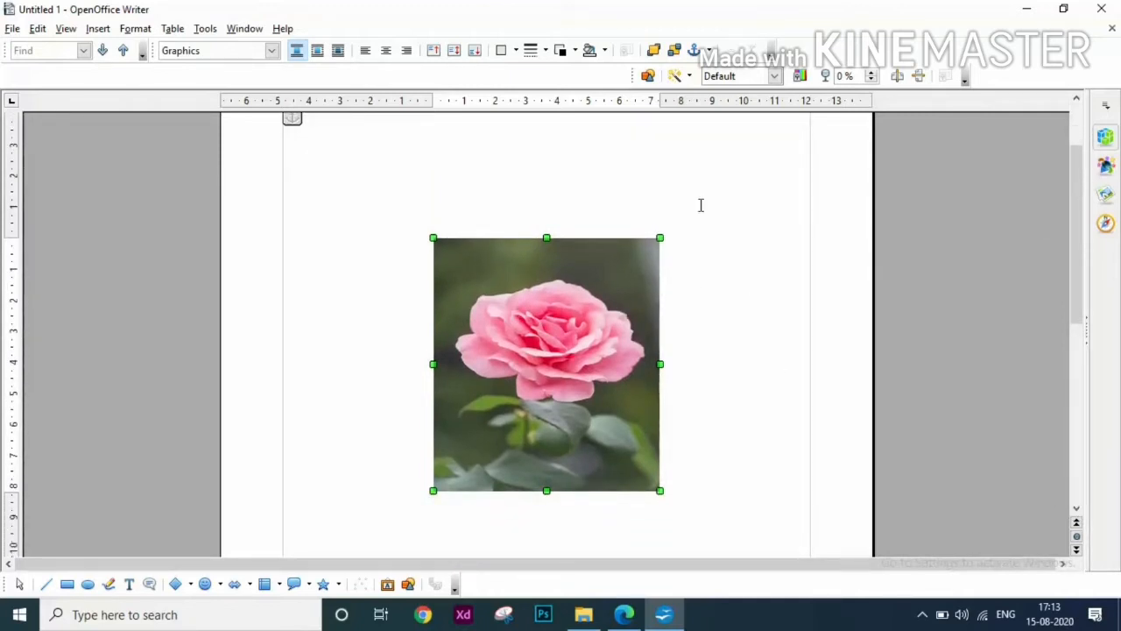
left_click(1105, 194)
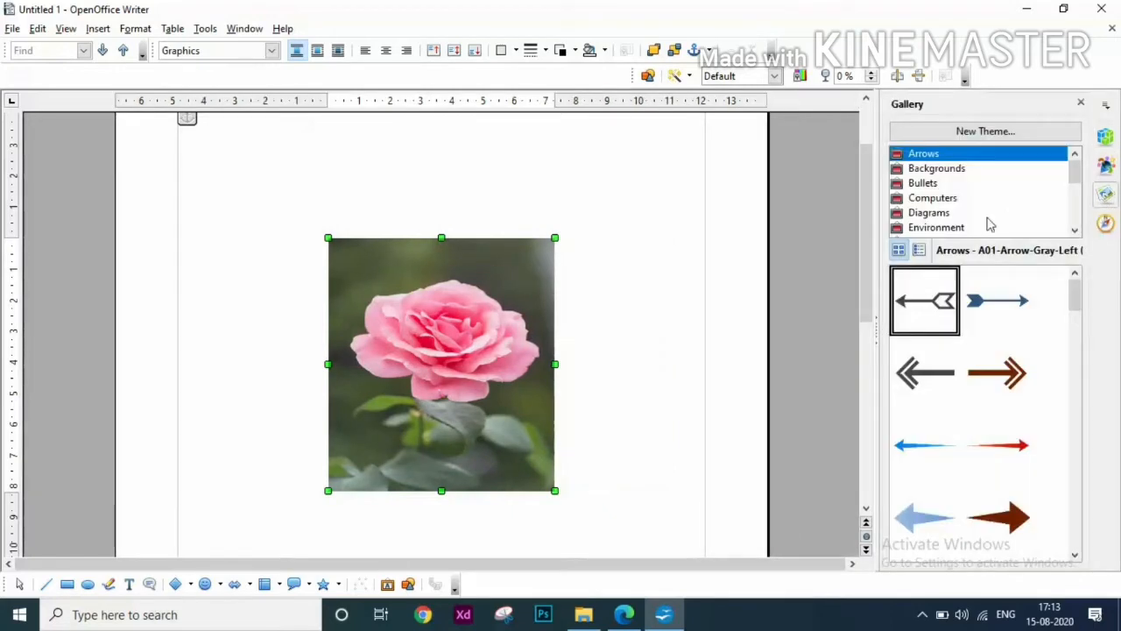
left_click(916, 176)
left_click(922, 184)
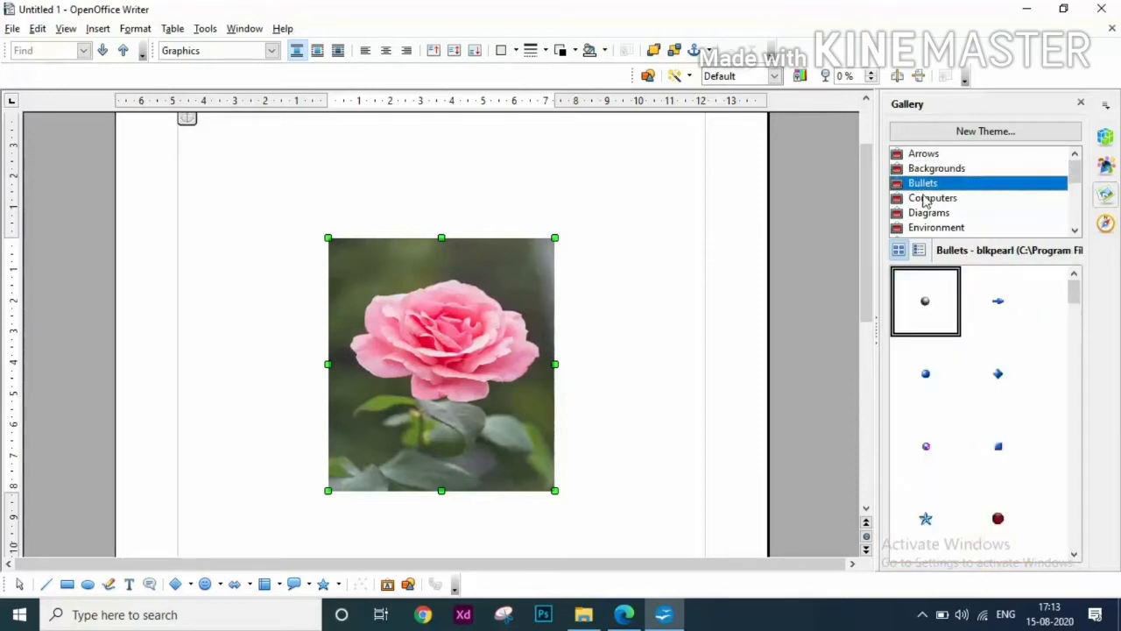
left_click(928, 199)
left_click(930, 213)
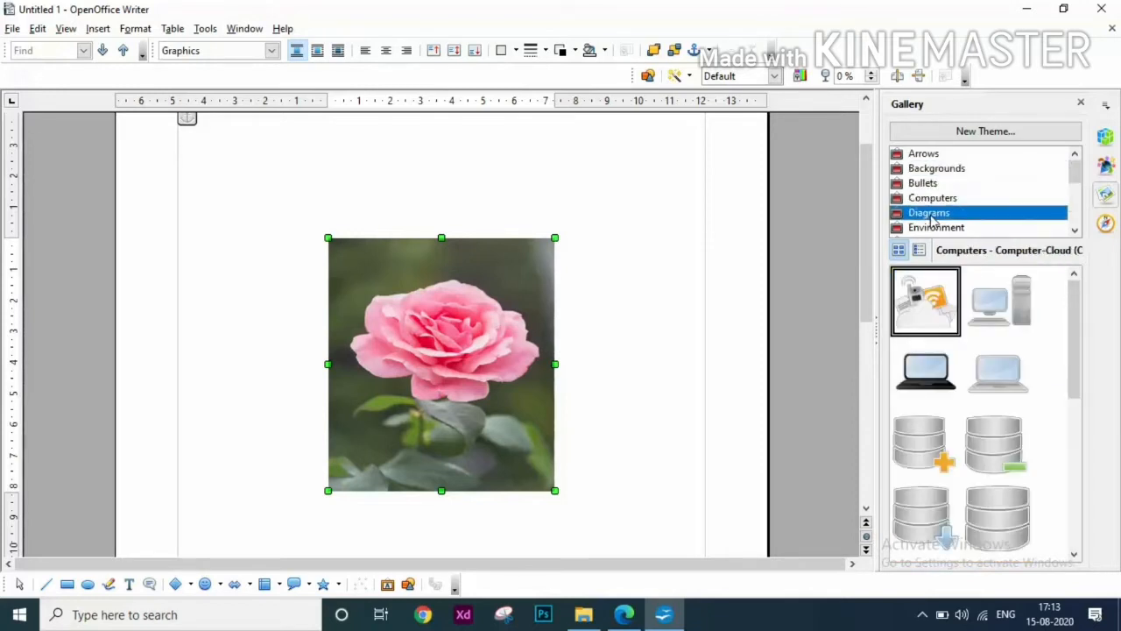
left_click(936, 230)
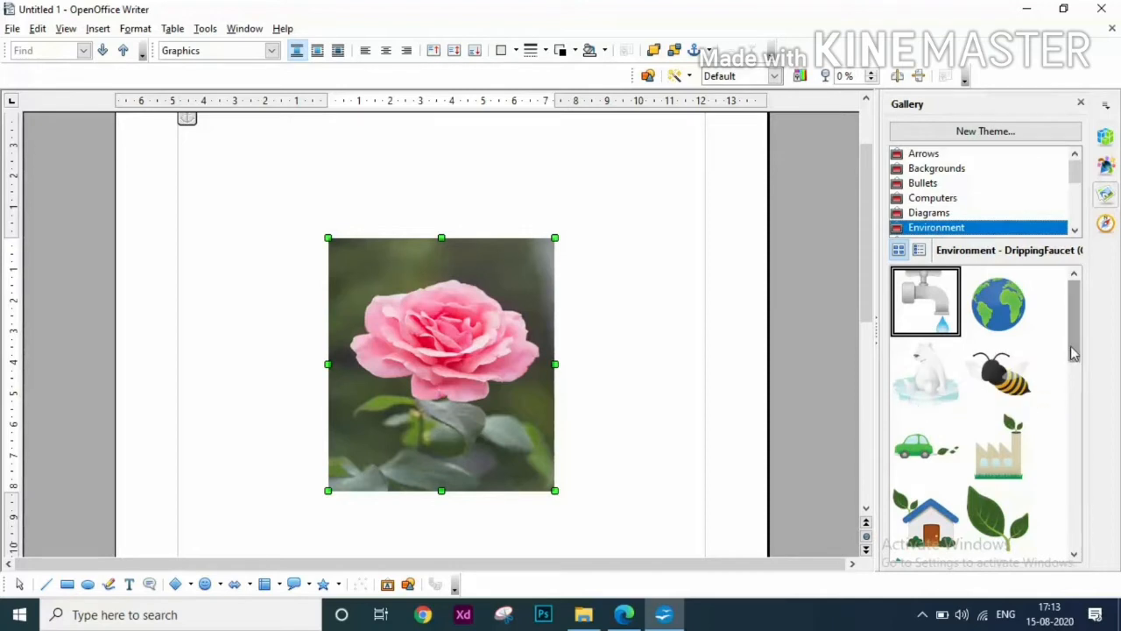
scroll(1080, 365, "down", 2)
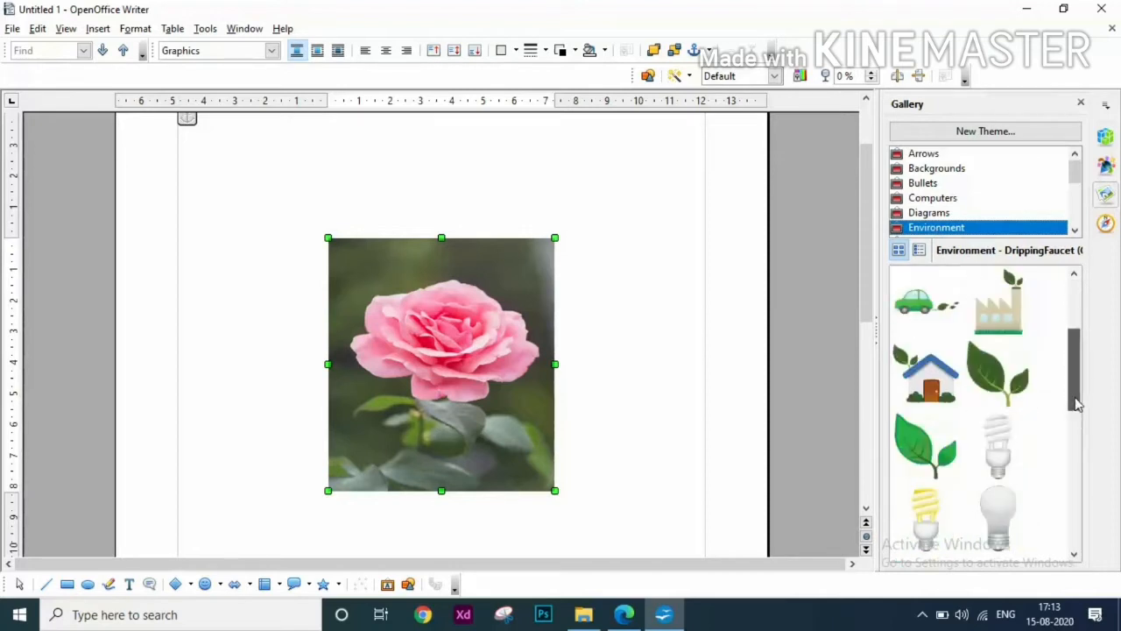
Insert a copy of the Leaf1 Gallery image while the rose picture is still selected.
left_click(993, 391)
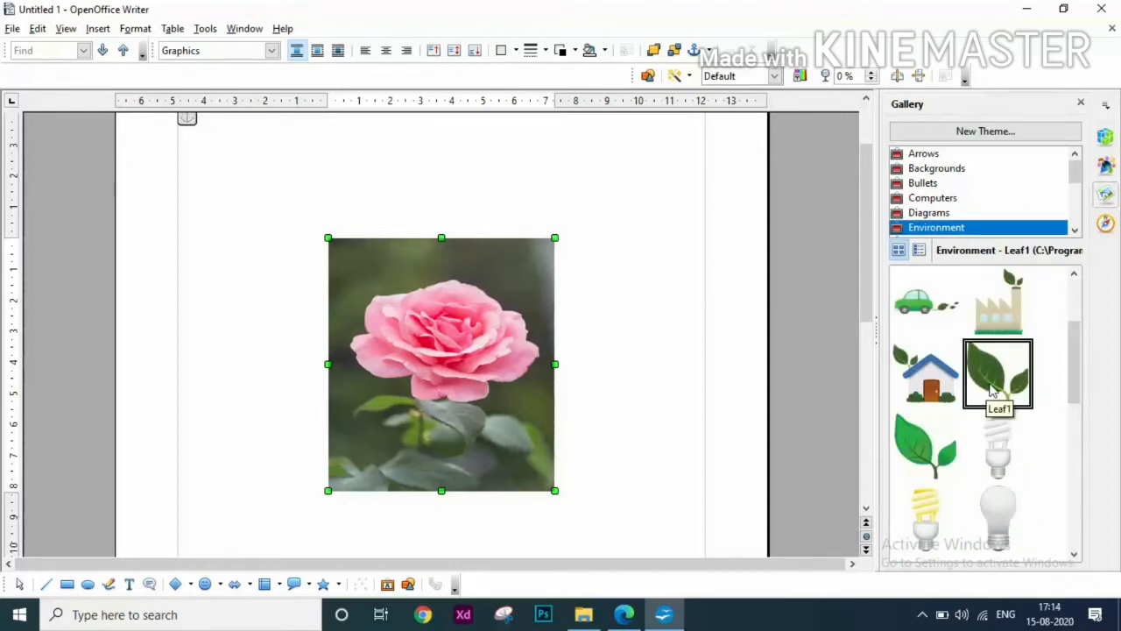
right_click(992, 391)
mouse_move(1030, 392)
left_click(959, 396)
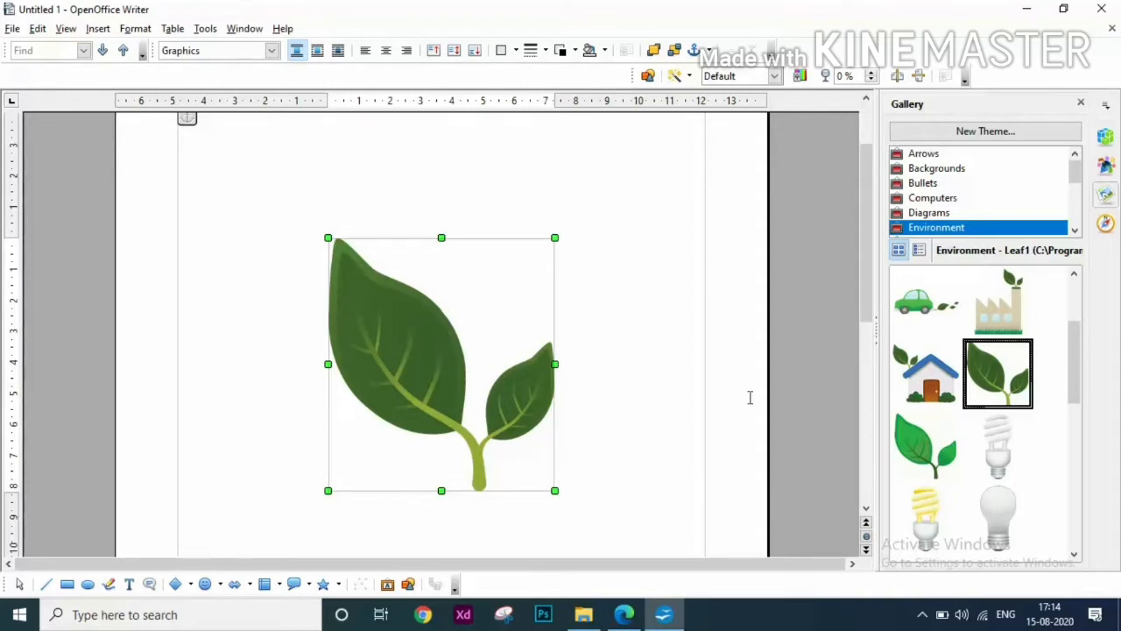
Move the rose picture near the page's upper margin and place the text cursor on a line below it.
mouse_move(865, 320)
left_mouse_down()
mouse_move(859, 388)
mouse_move(862, 302)
left_mouse_up()
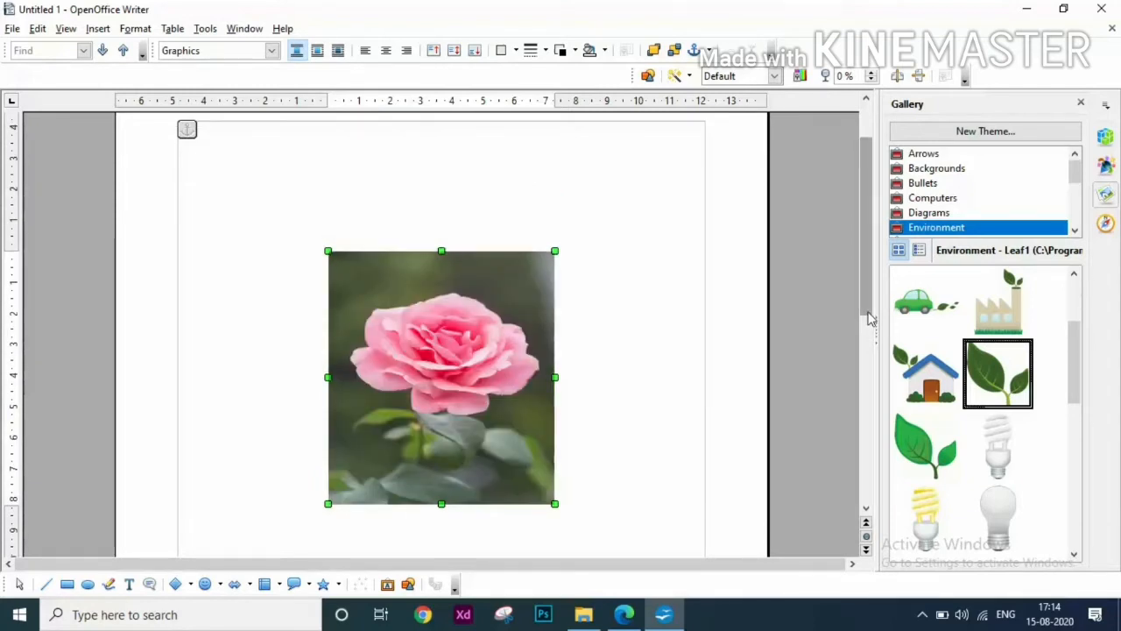
left_click(866, 509)
left_click_drag(866, 509, 865, 510)
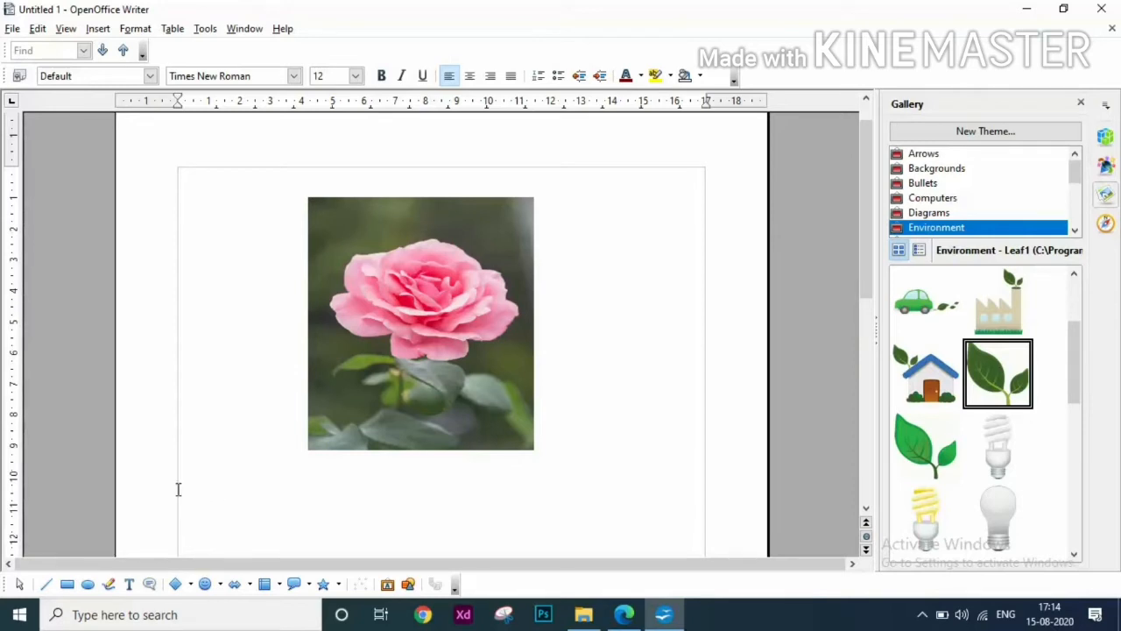
Insert a copy of the Leaf1 image from the Environment theme below the rose picture.
right_click(990, 377)
mouse_move(1007, 380)
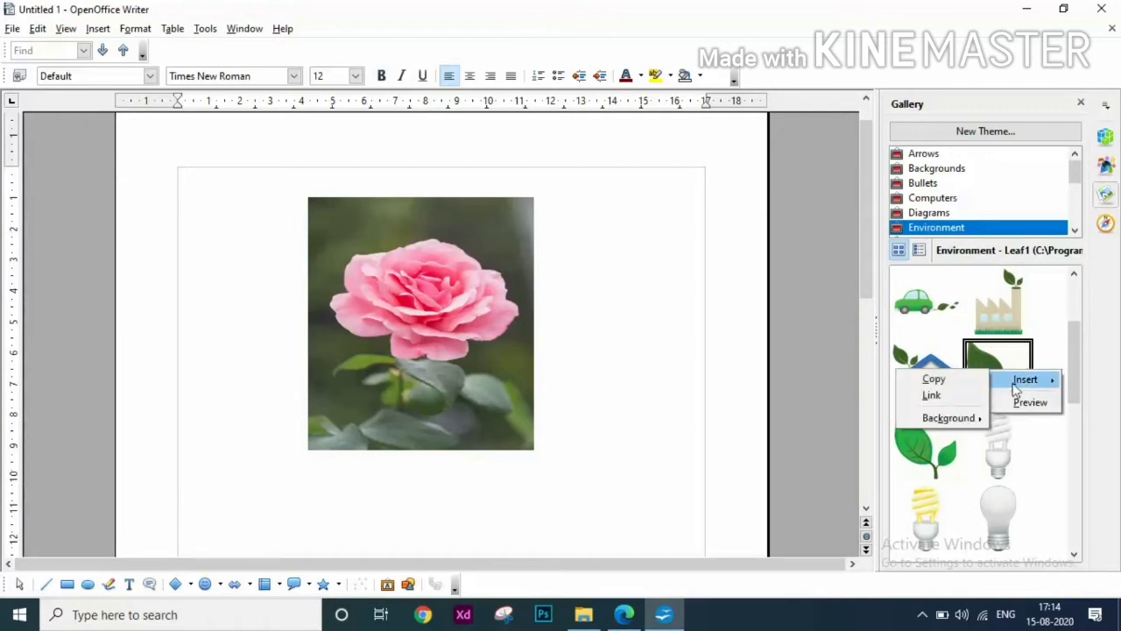
left_click(928, 380)
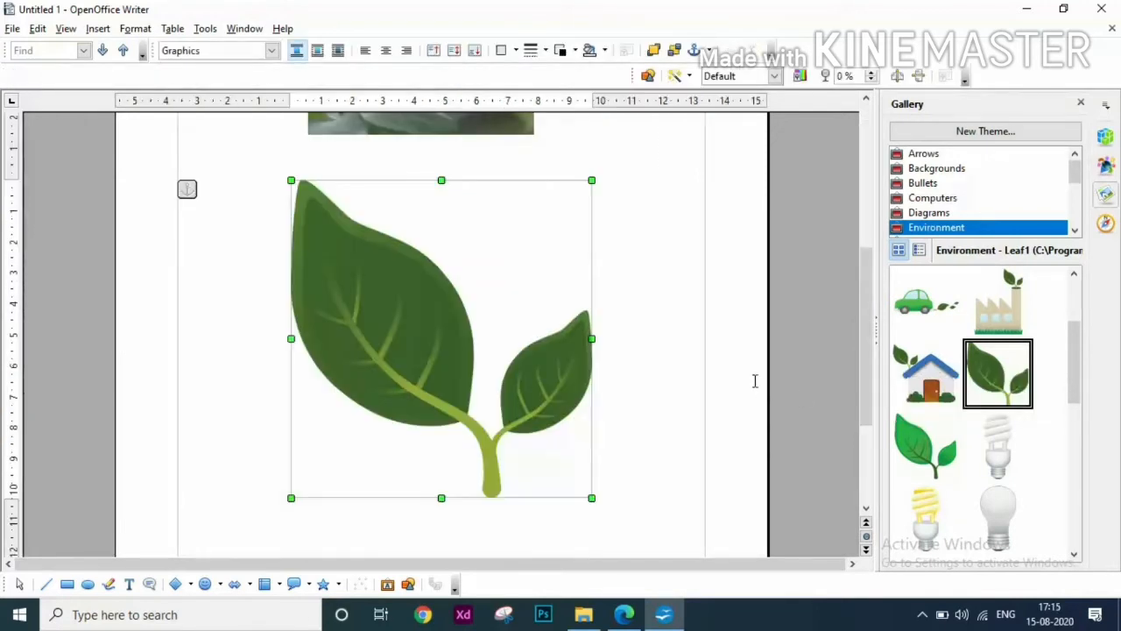
scroll(605, 350, "up", 6)
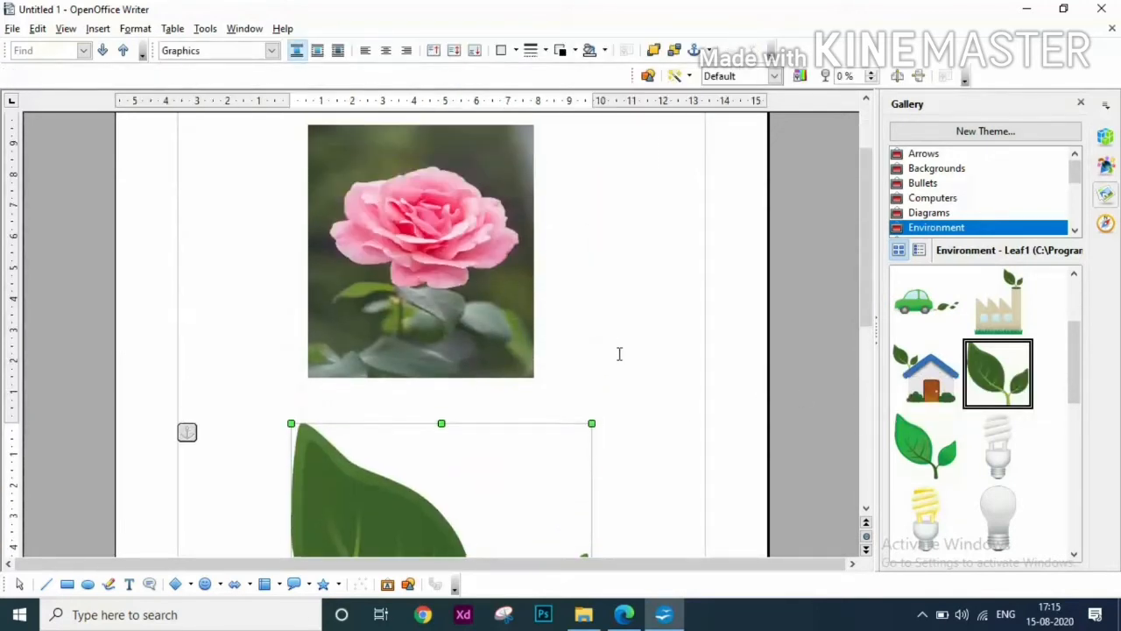
scroll(620, 353, "down", 6)
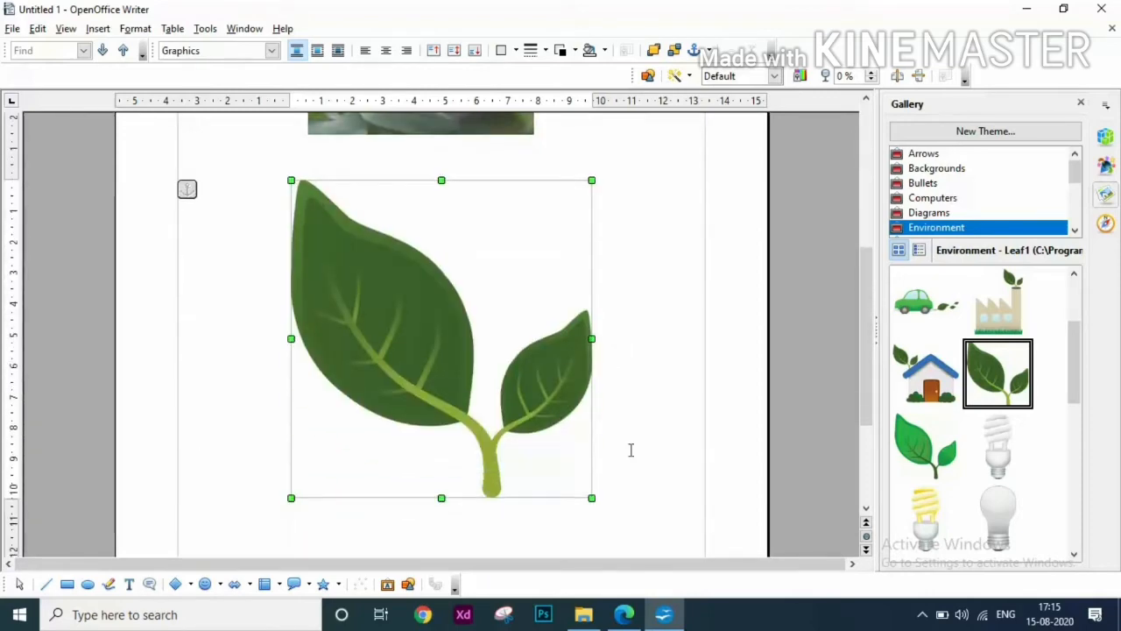
Shrink the leaf picture to about 7.6 cm wide and 7.3 cm tall.
left_click_drag(591, 497, 528, 406)
scroll(657, 425, "up", 3)
scroll(658, 423, "up", 3)
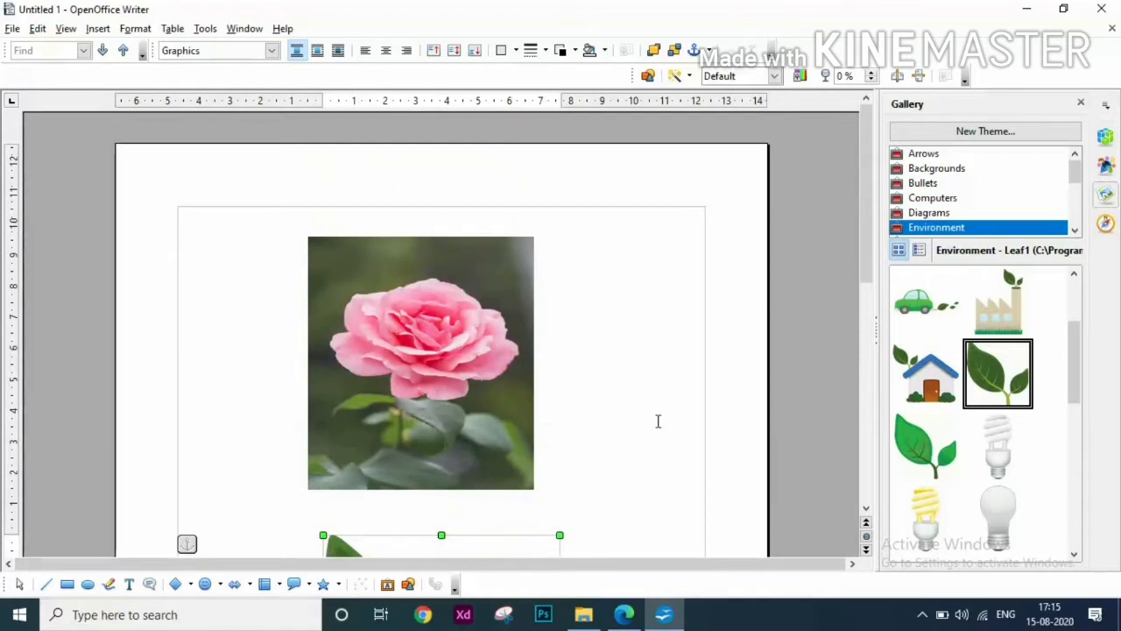
Undo the leaf picture's resizing and its insertion.
scroll(658, 423, "down", 3)
scroll(658, 421, "down", 2)
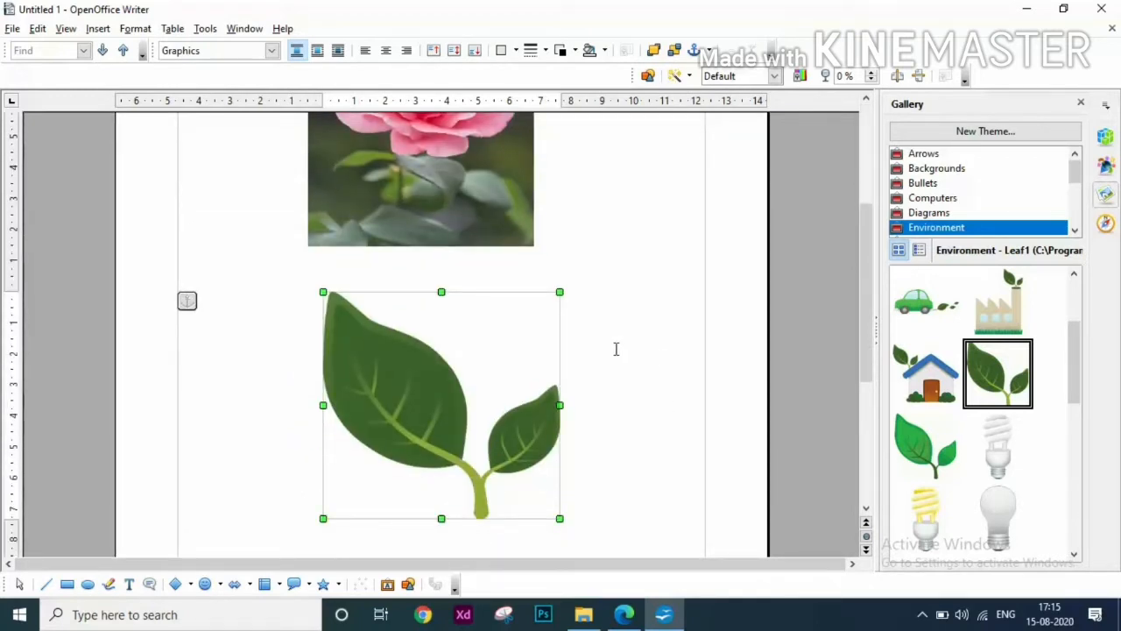
key("ctrl+z")
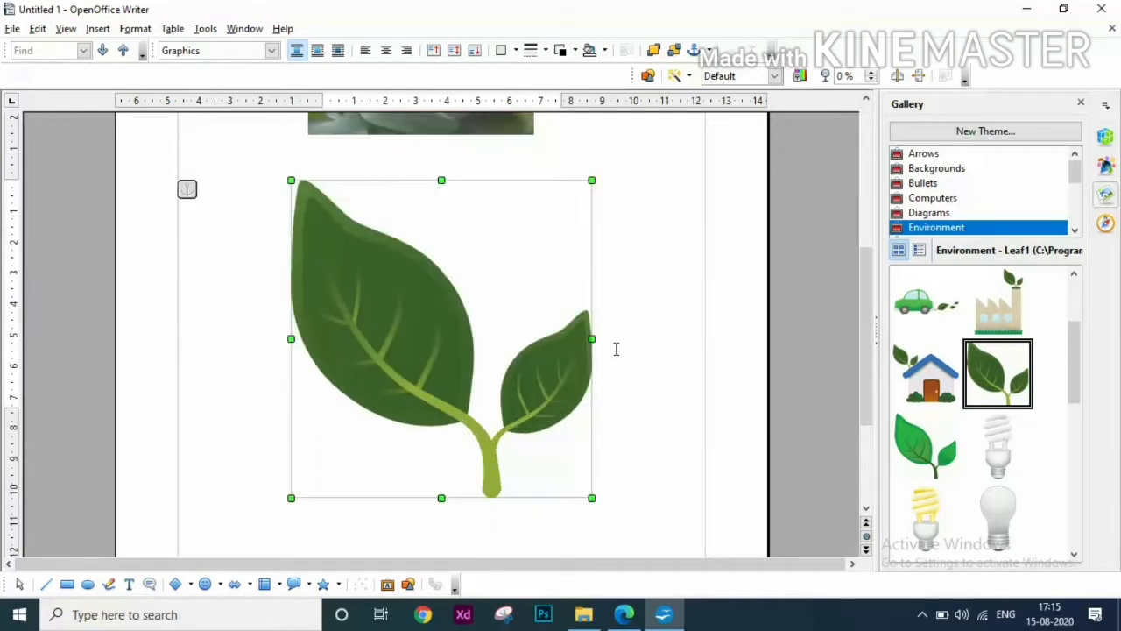
key("ctrl+z")
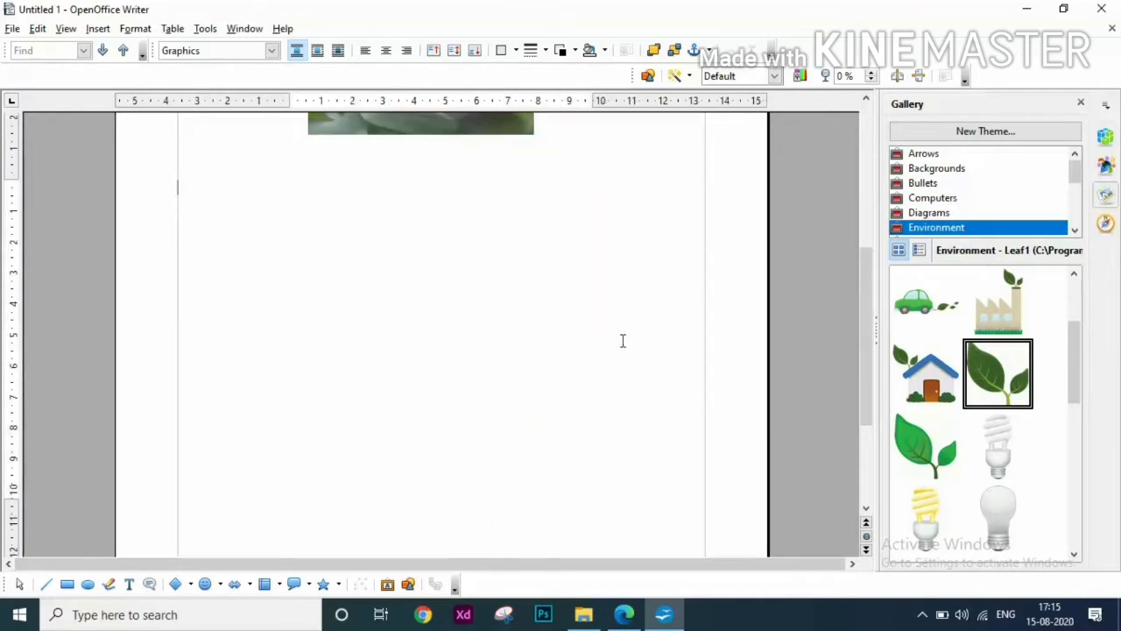
Select the rose picture in the document.
scroll(623, 341, "up", 5)
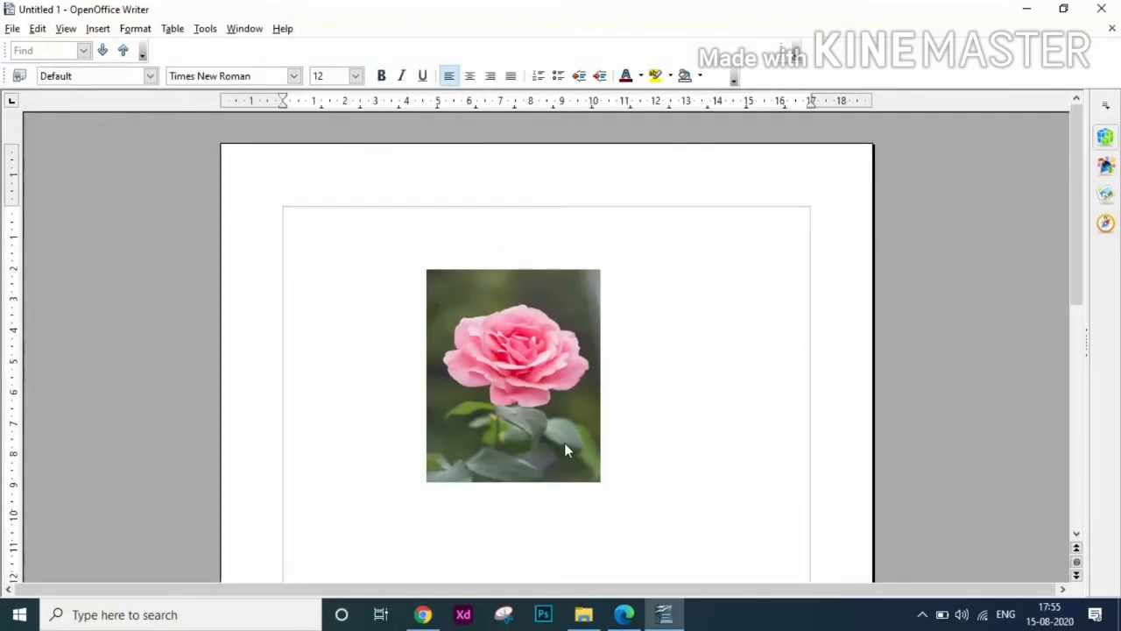
left_click(565, 447)
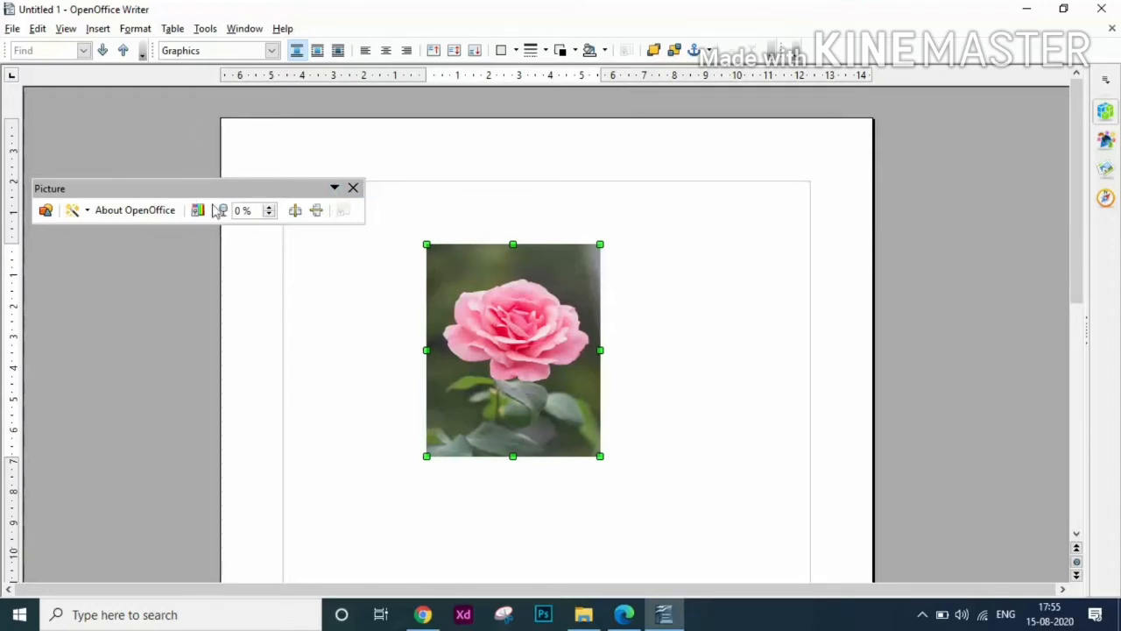
left_click(46, 212)
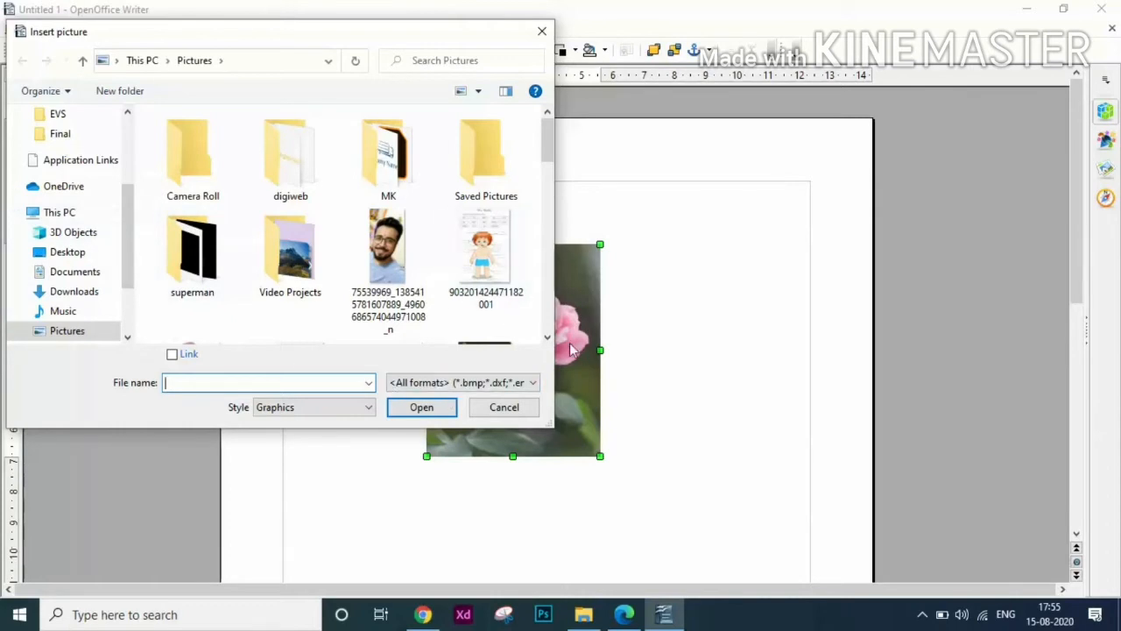
left_click(483, 406)
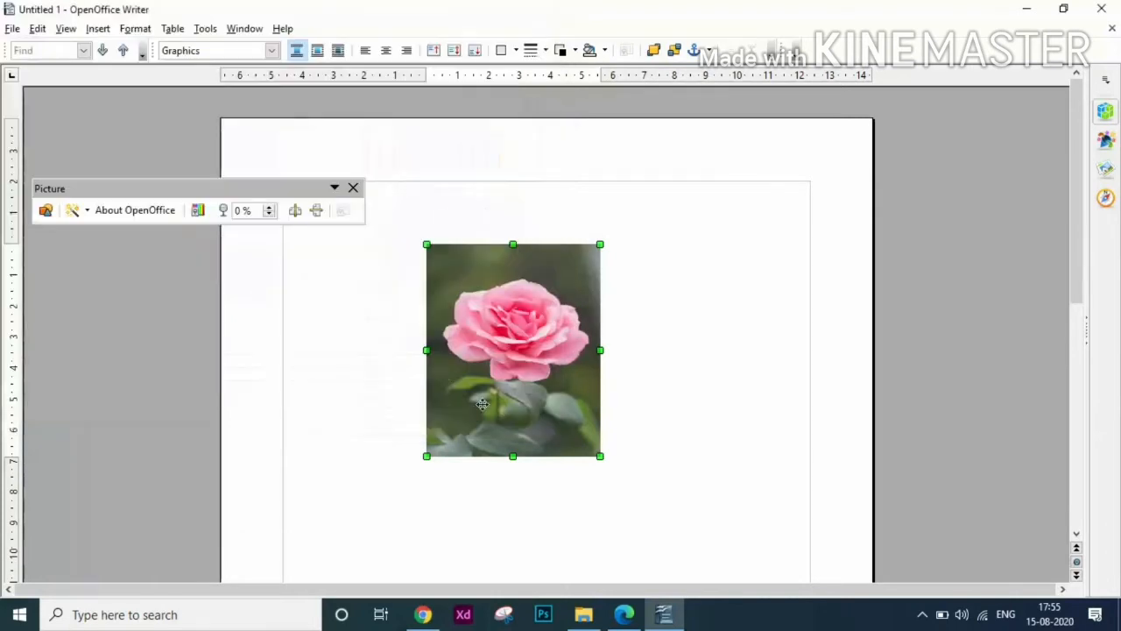
left_click(45, 212)
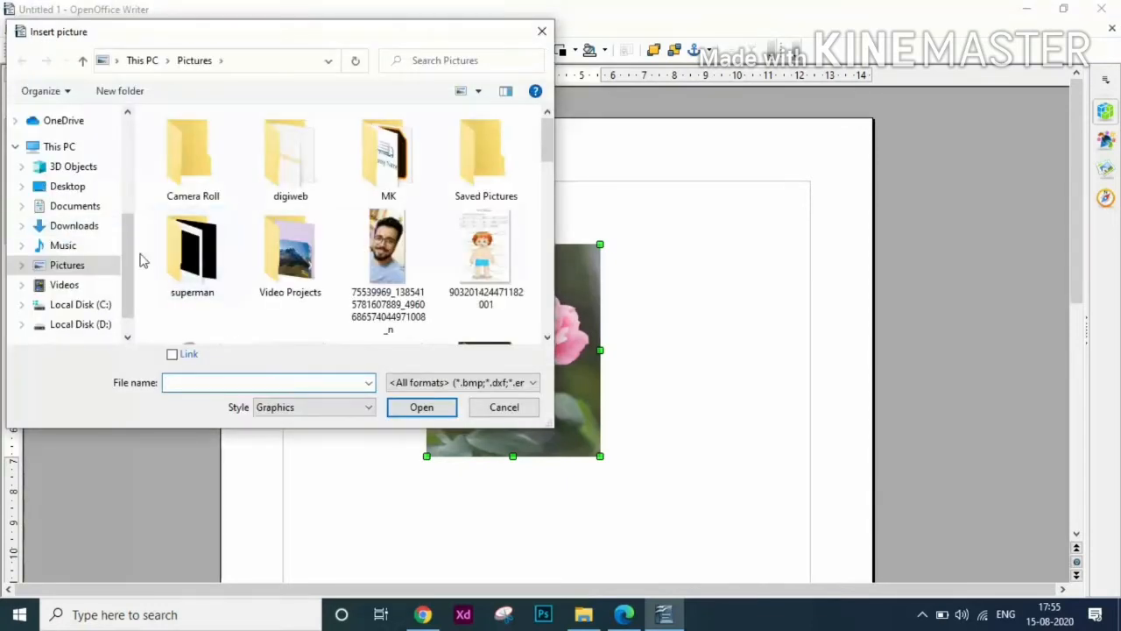
left_click(485, 408)
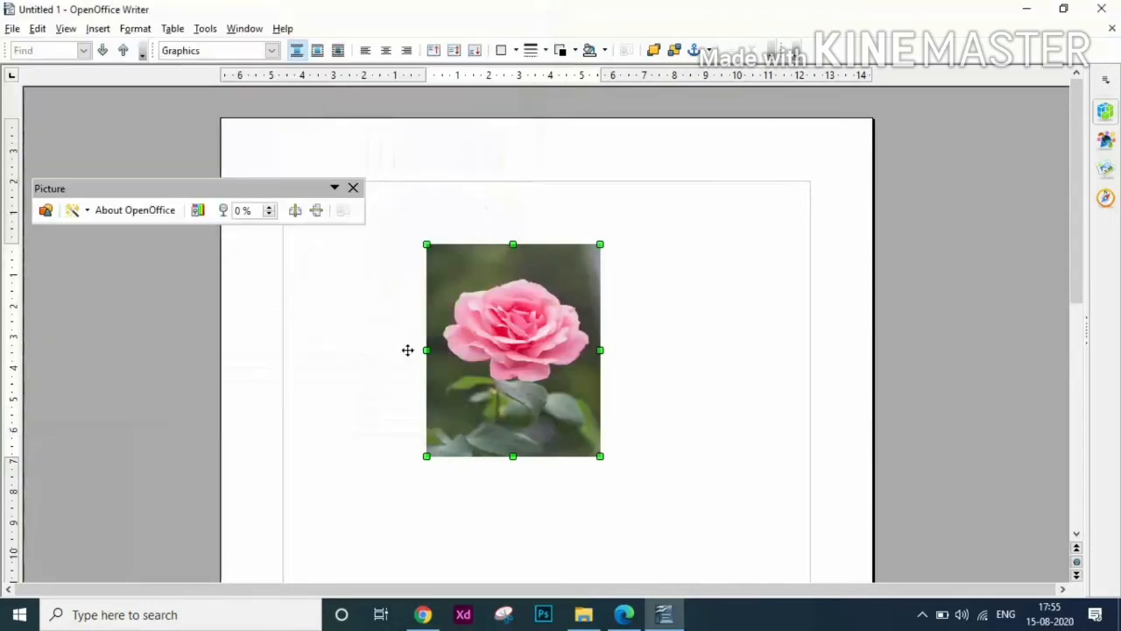
Apply the Invert graphic filter to the rose picture.
left_click(88, 212)
left_click(89, 212)
left_click(89, 212)
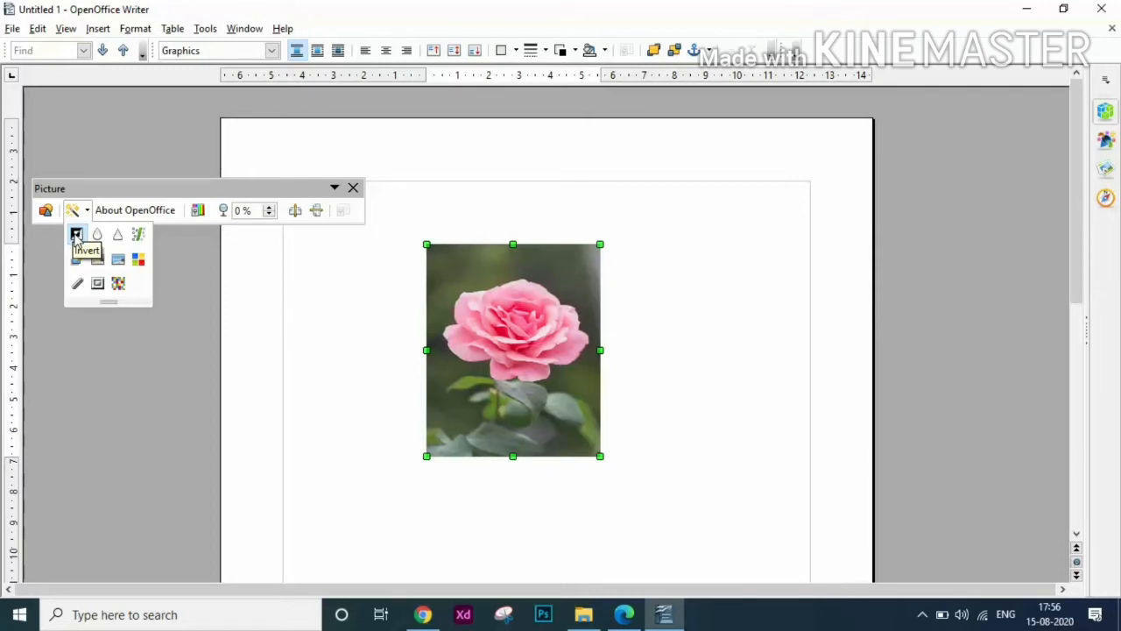
left_click(76, 235)
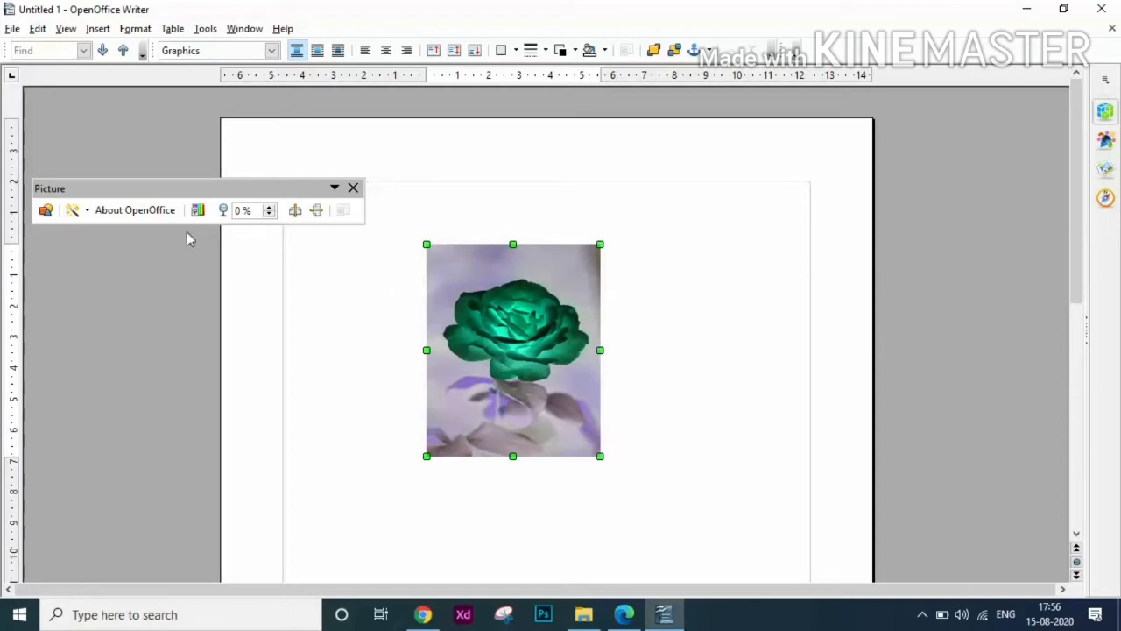
Apply the Smooth filter and the Sharpen filter to the rose picture.
left_click(84, 212)
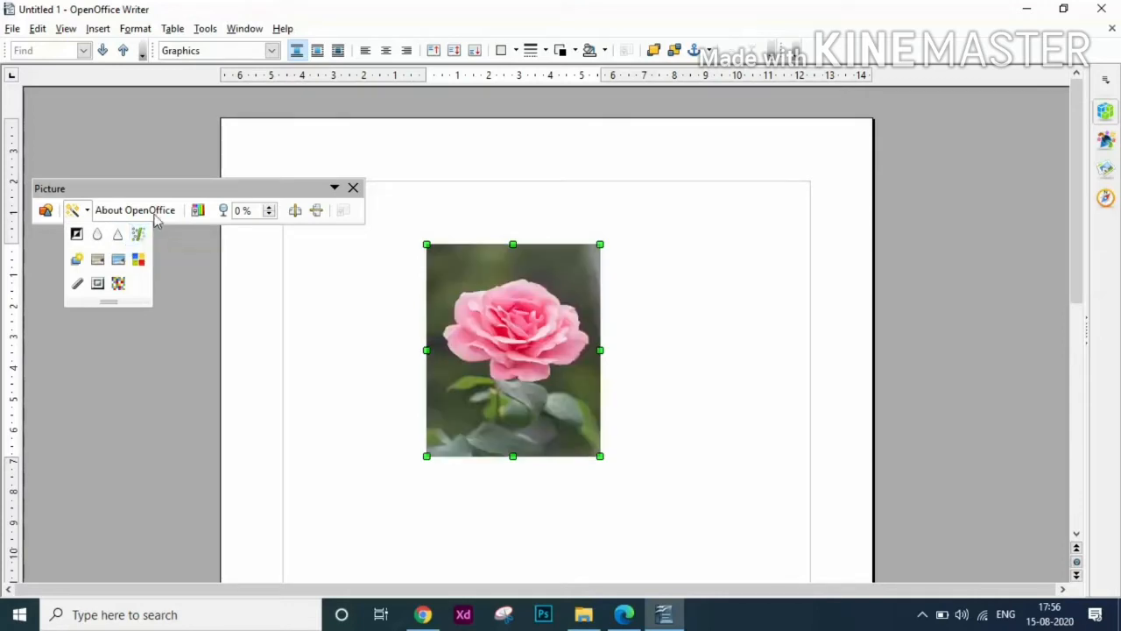
left_click(100, 234)
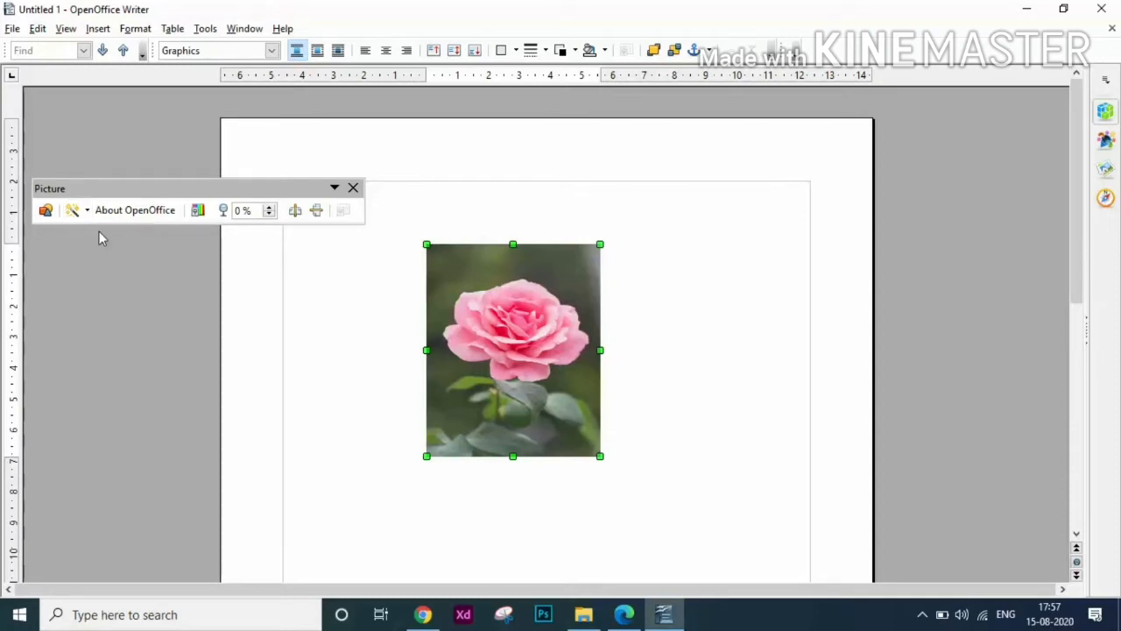
left_click(88, 216)
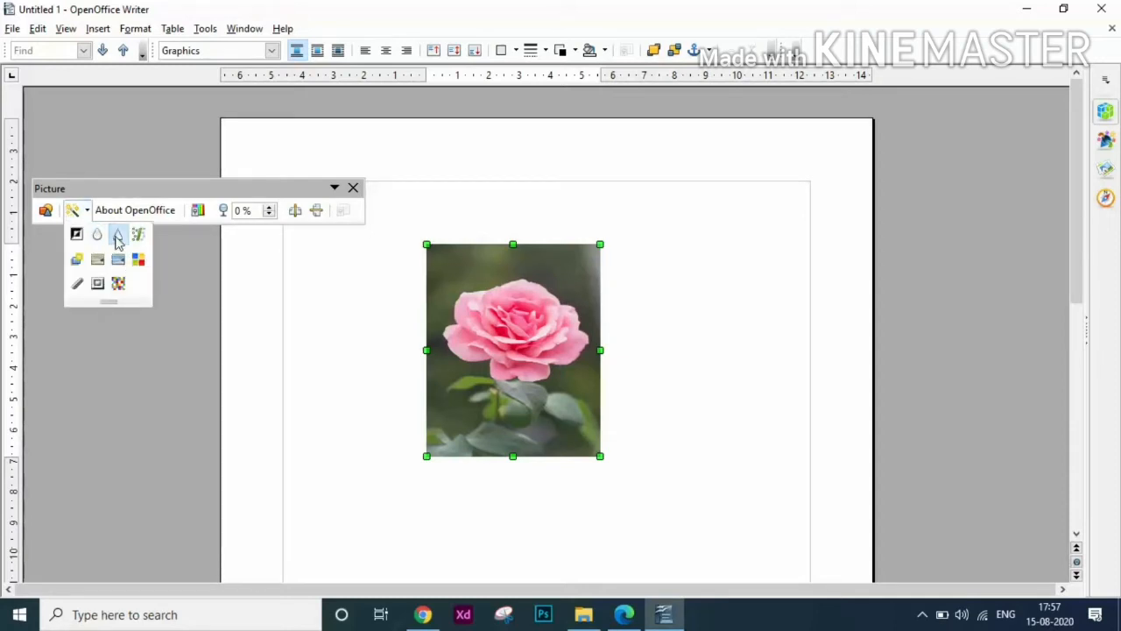
left_click(117, 238)
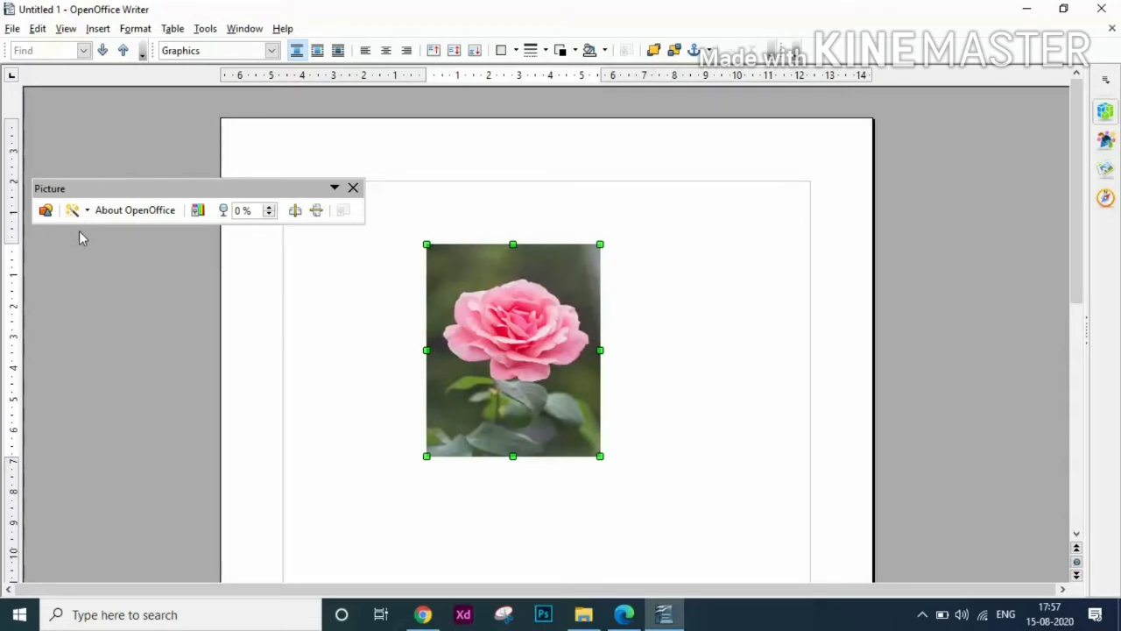
Apply the Remove Noise filter to the rose picture.
left_click(87, 212)
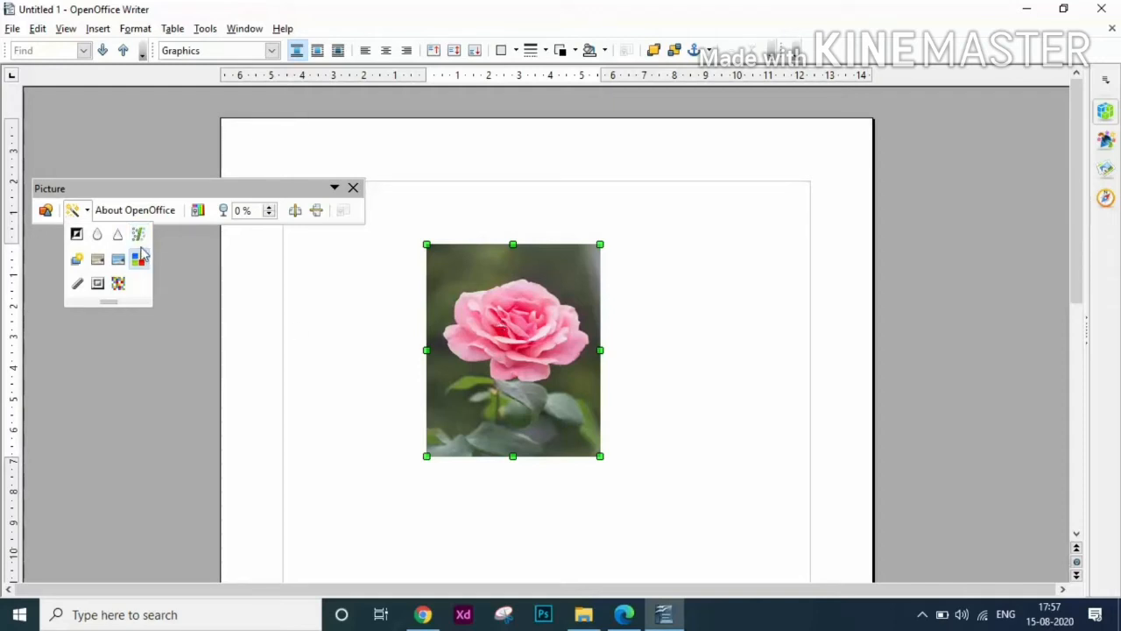
left_click(140, 237)
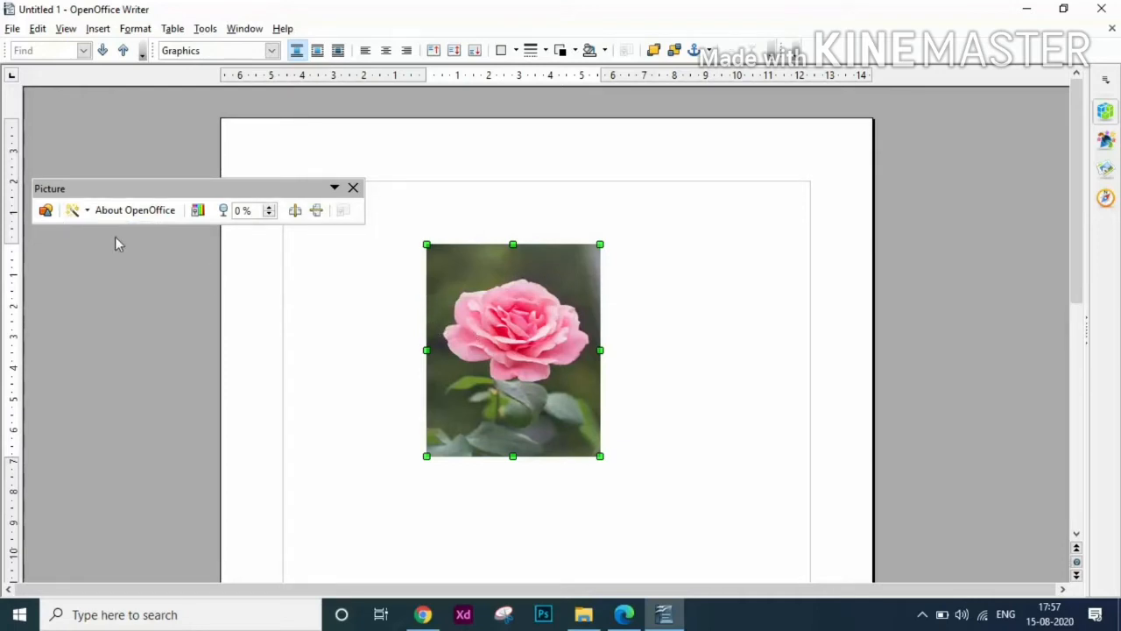
Open the Solarization filter for the rose picture and raise its threshold value to 90 %.
left_click(86, 211)
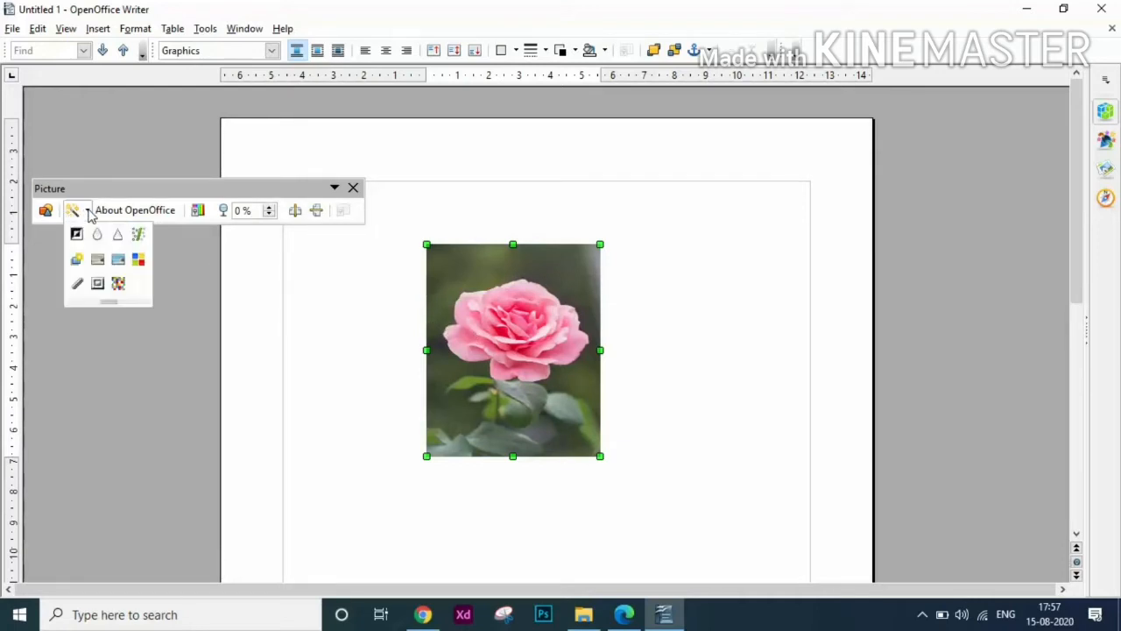
left_click(78, 260)
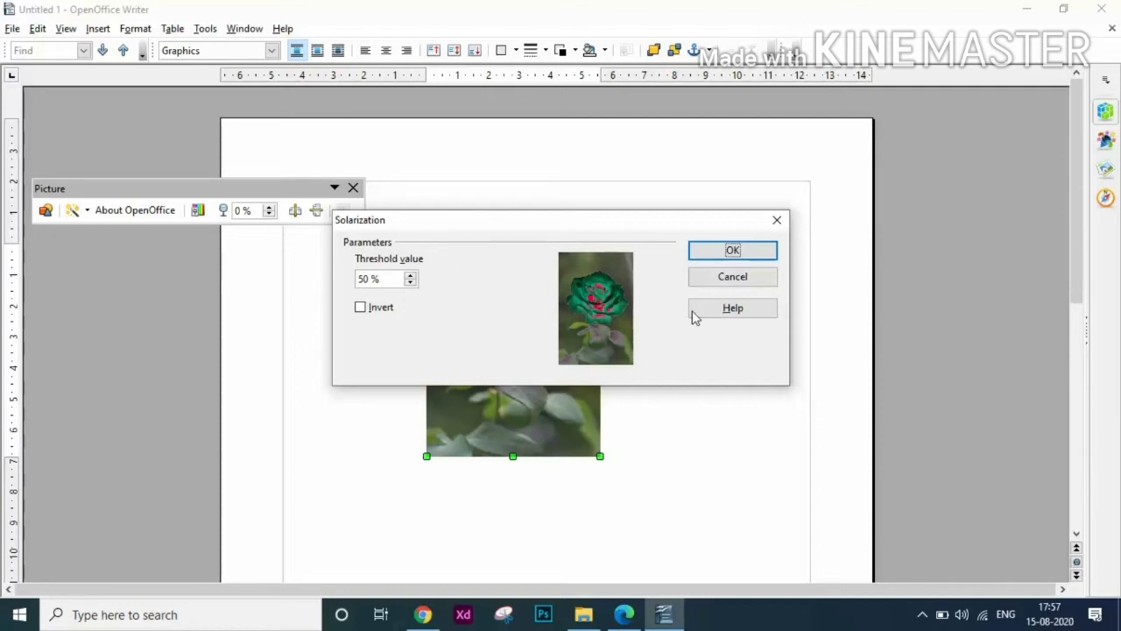
left_click(412, 276)
left_click(412, 277)
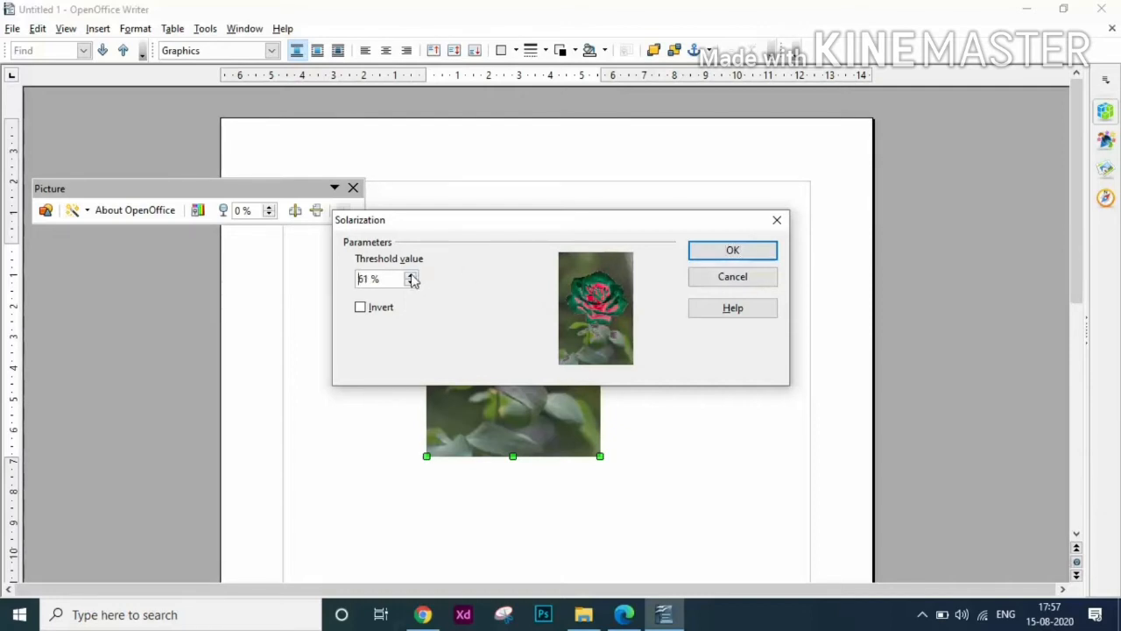
left_click(412, 277)
left_click(412, 277)
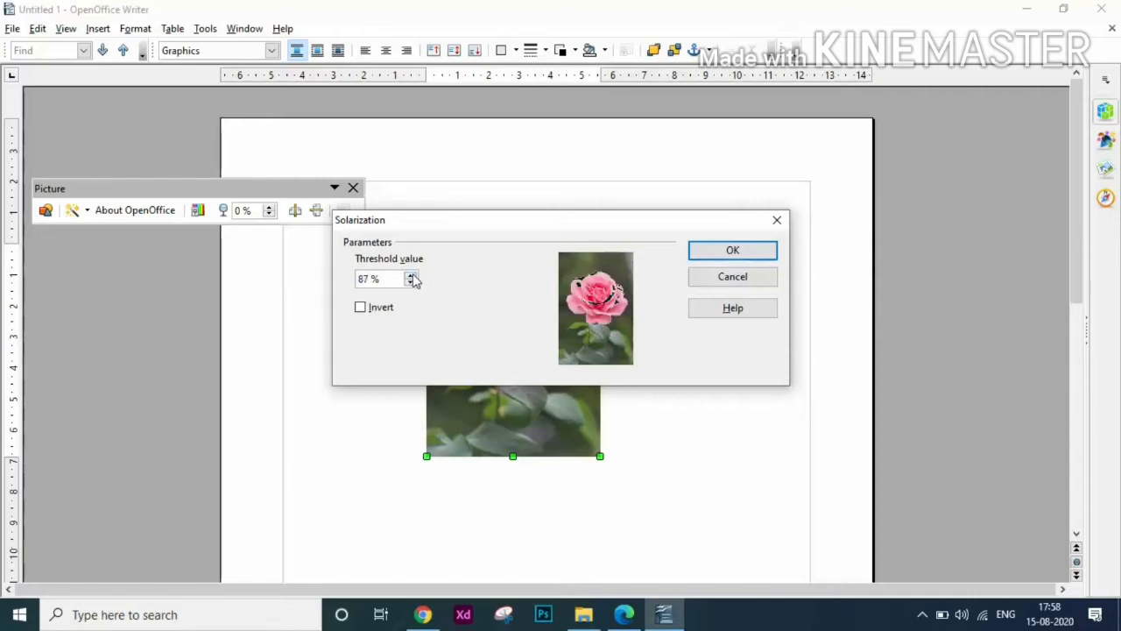
left_click(412, 277)
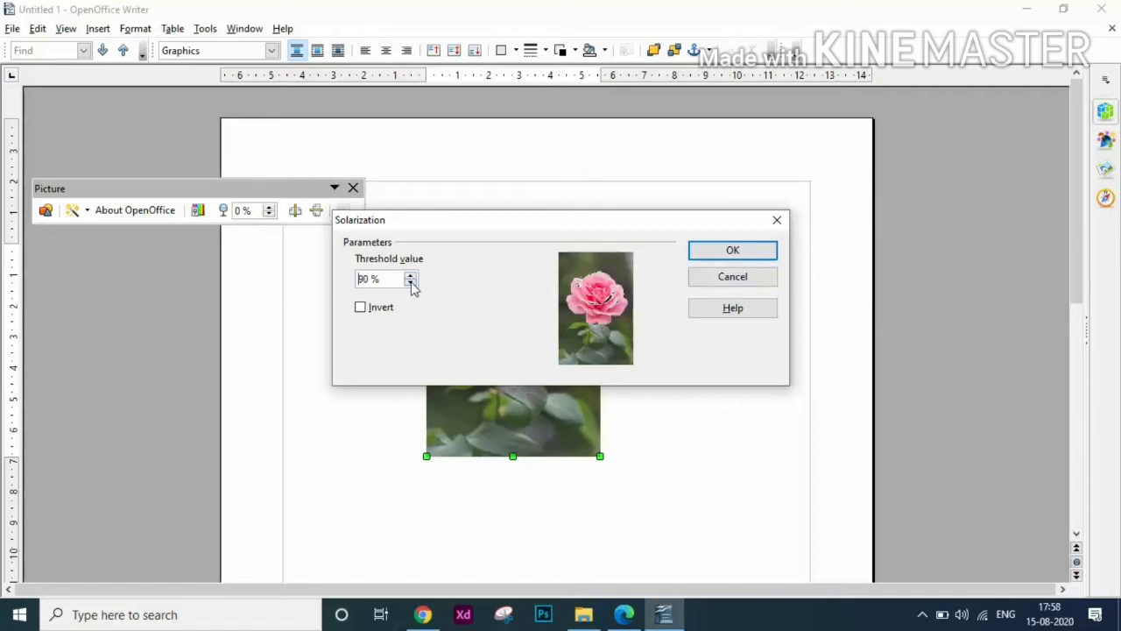
Lower the solarization threshold to 59 %, apply the filter to the rose picture, and undo it.
left_click(412, 283)
left_click(412, 283)
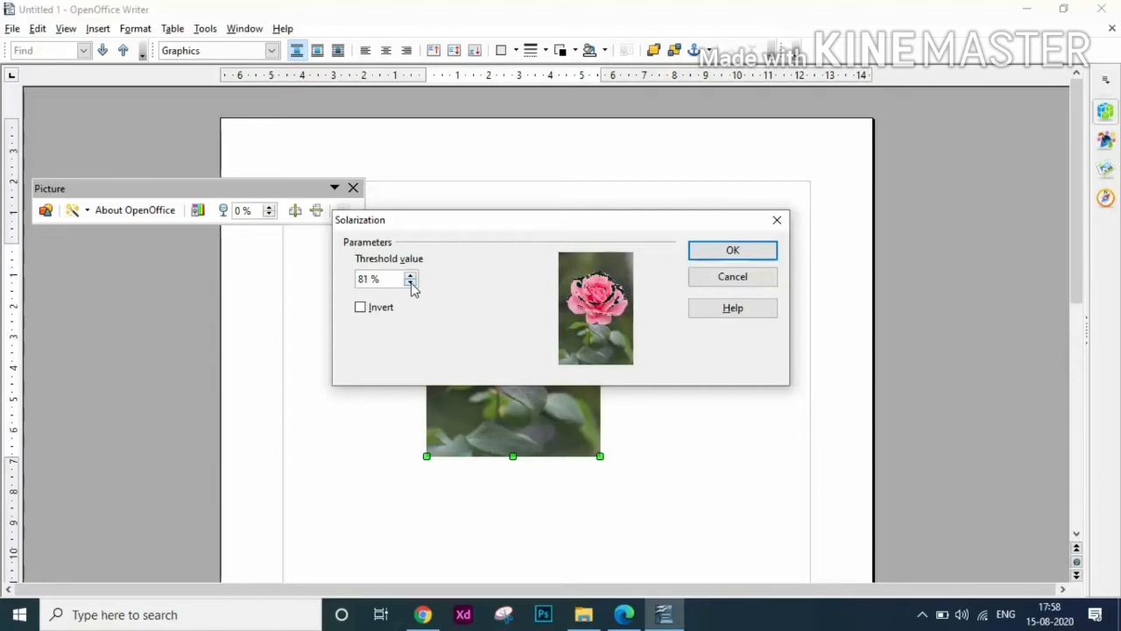
left_click(412, 283)
left_click(412, 283)
left_click(411, 283)
left_click(411, 283)
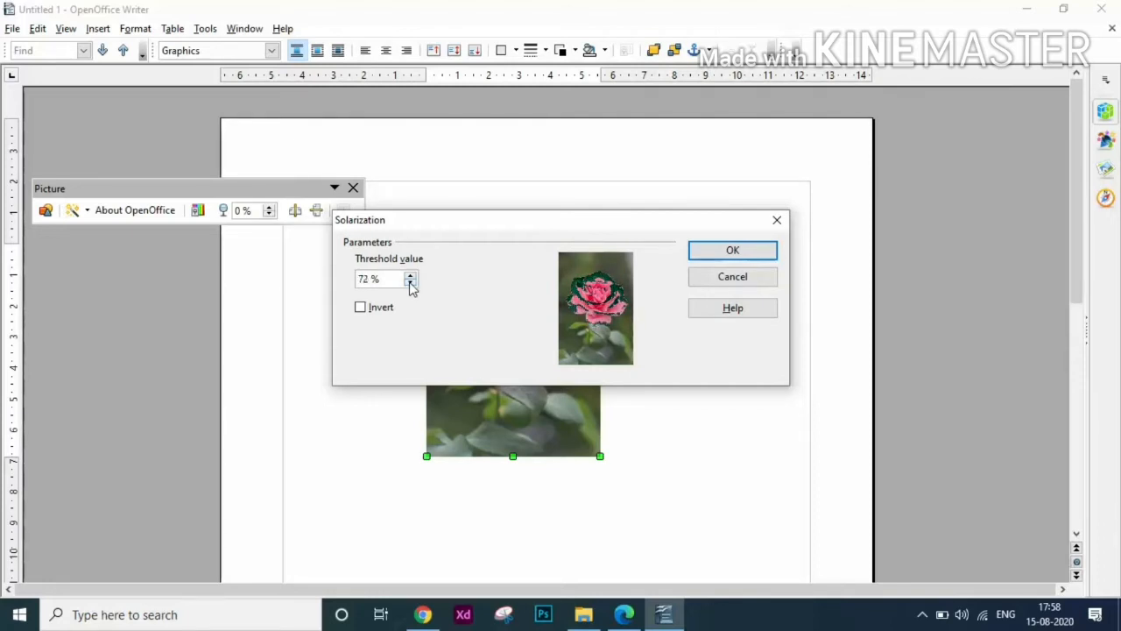
left_click(411, 283)
left_click(411, 283)
left_click(411, 283)
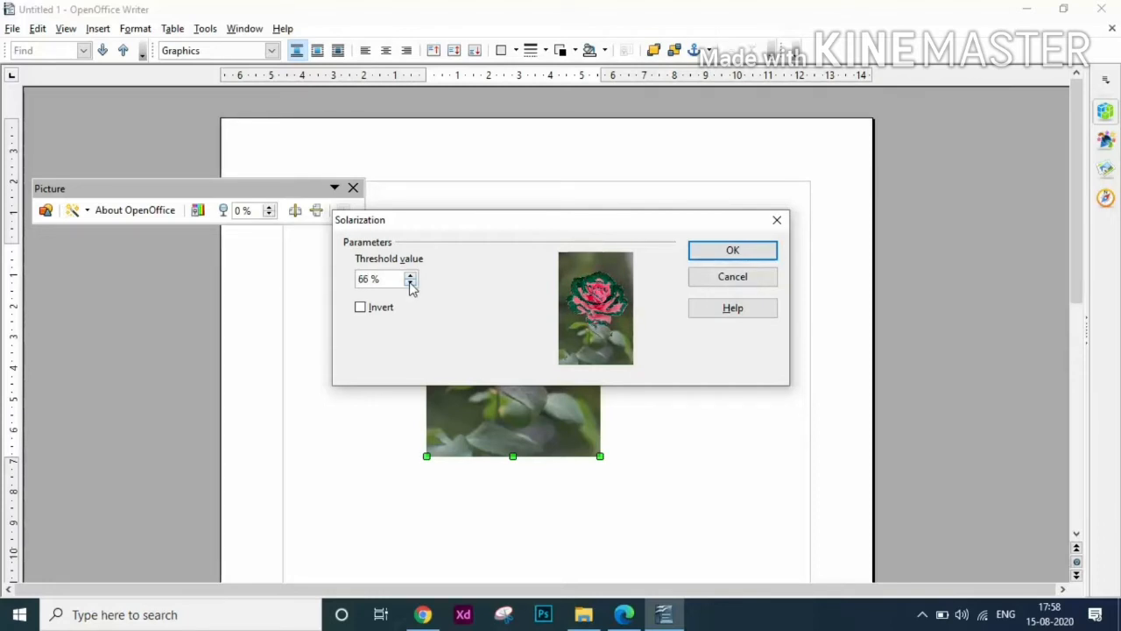
left_click(411, 283)
left_click(411, 283)
left_click(411, 283)
left_click(410, 283)
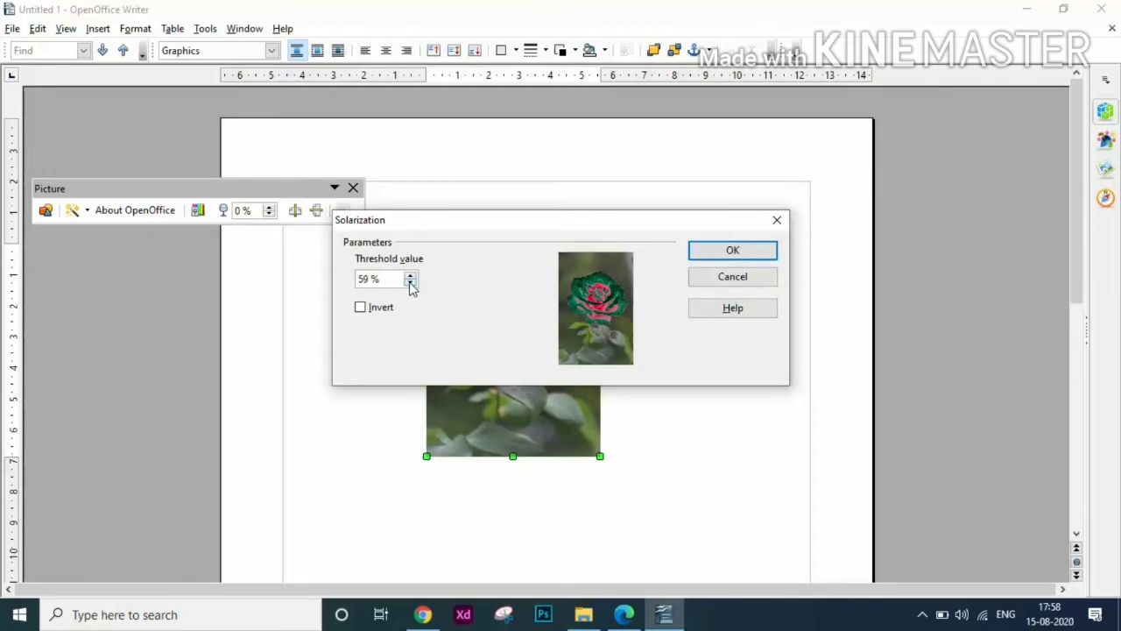
left_click(740, 251)
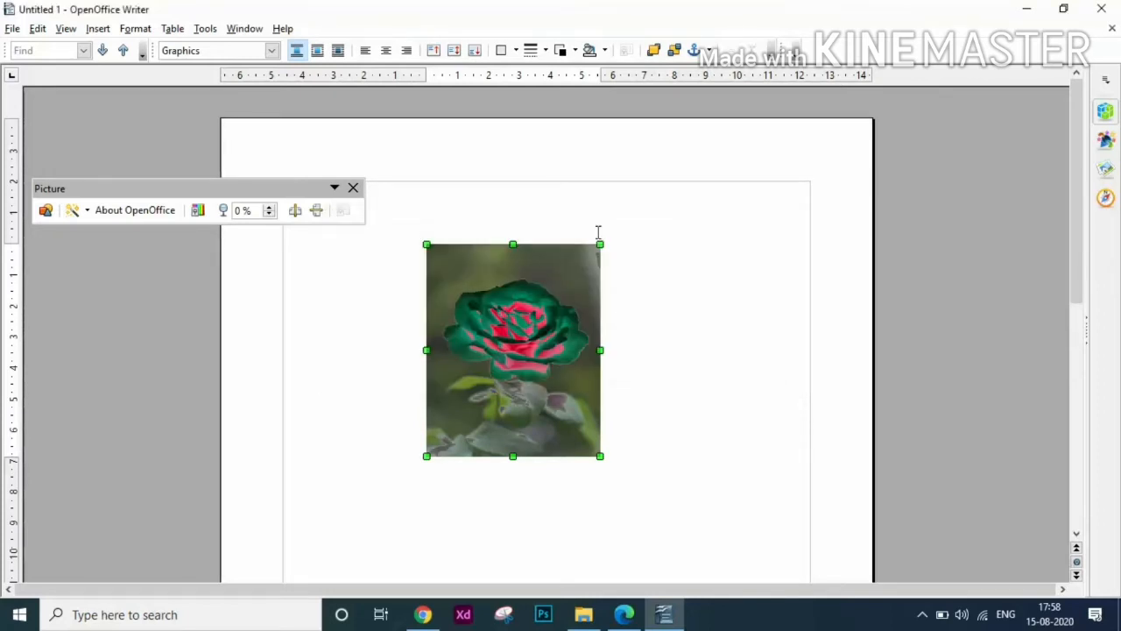
key("ctrl+z")
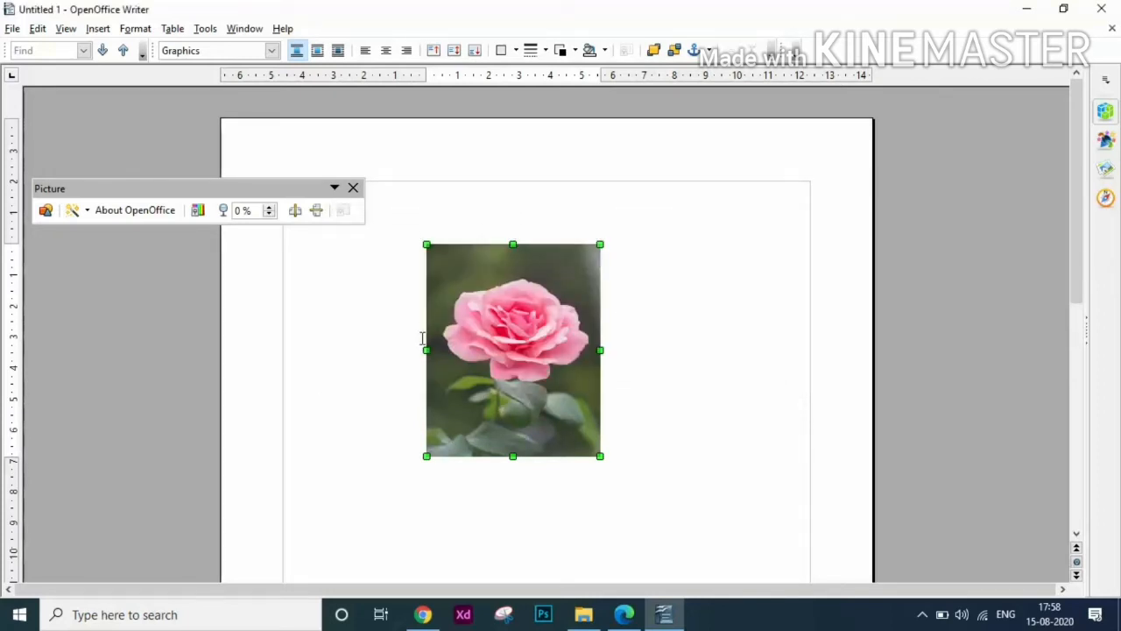
Apply the Aging filter to the rose picture with an aging degree of 30 %, and undo it.
left_click(86, 211)
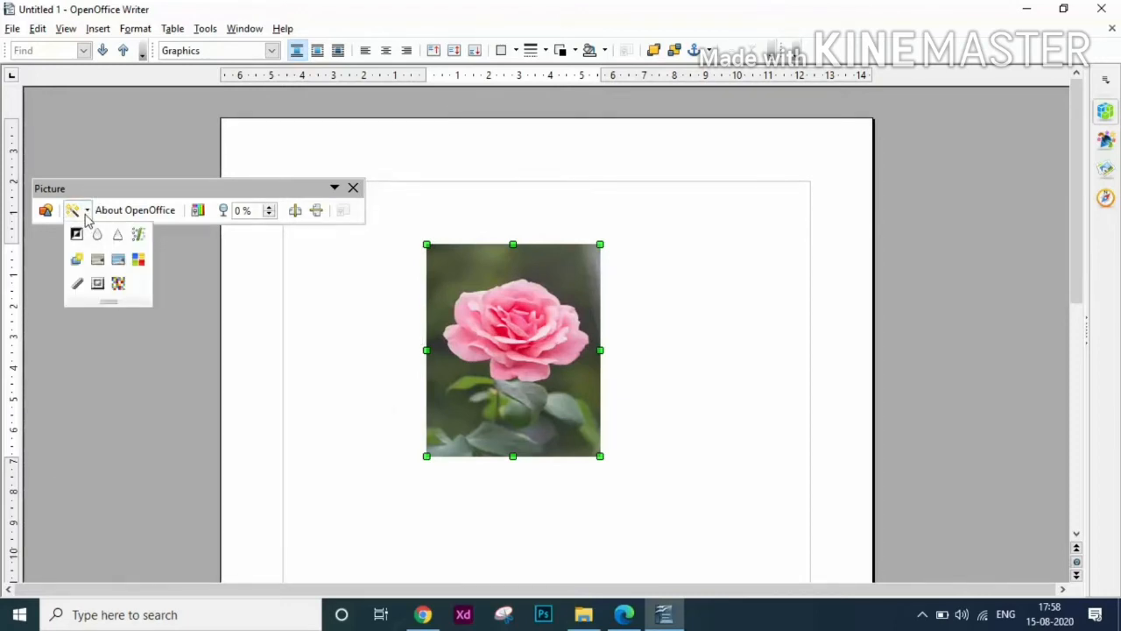
left_click(97, 261)
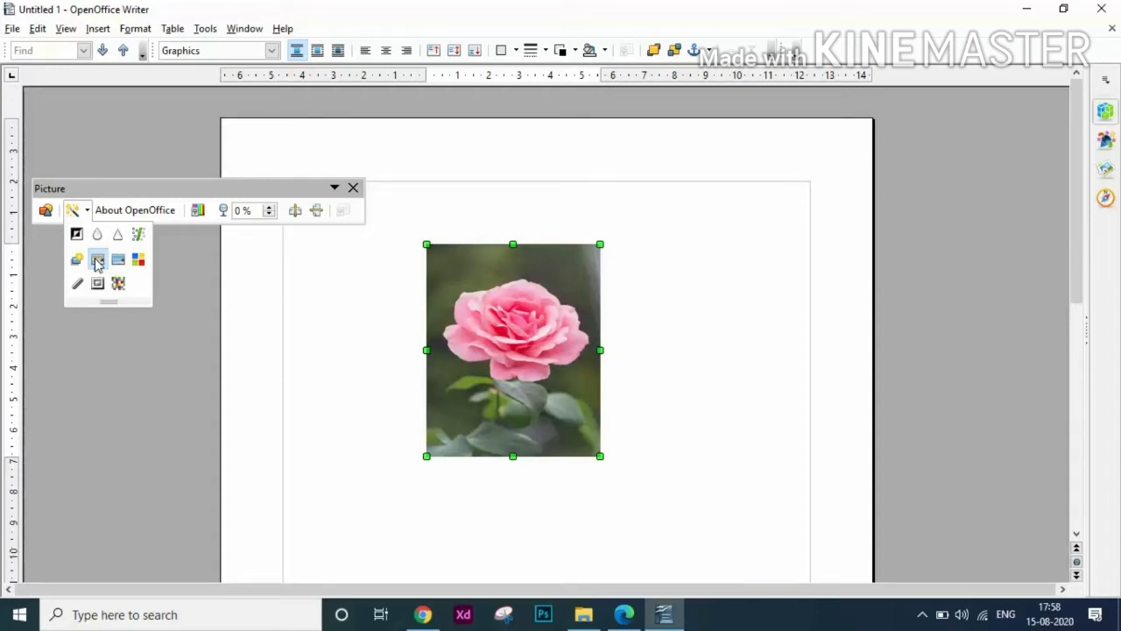
scroll(353, 276, "down", 1)
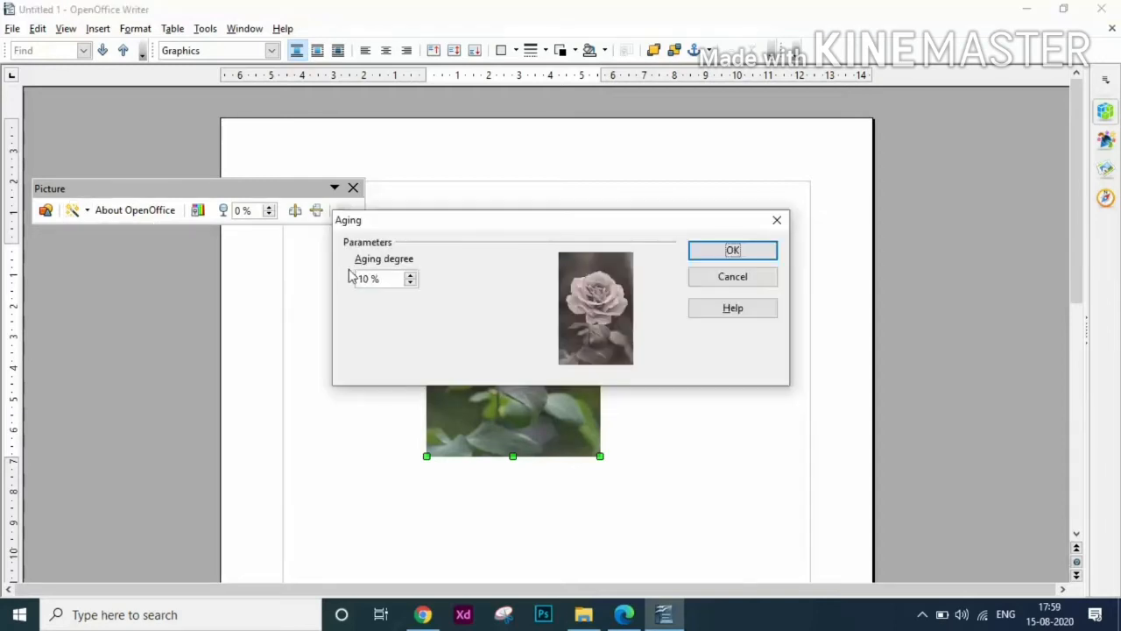
left_click(411, 276)
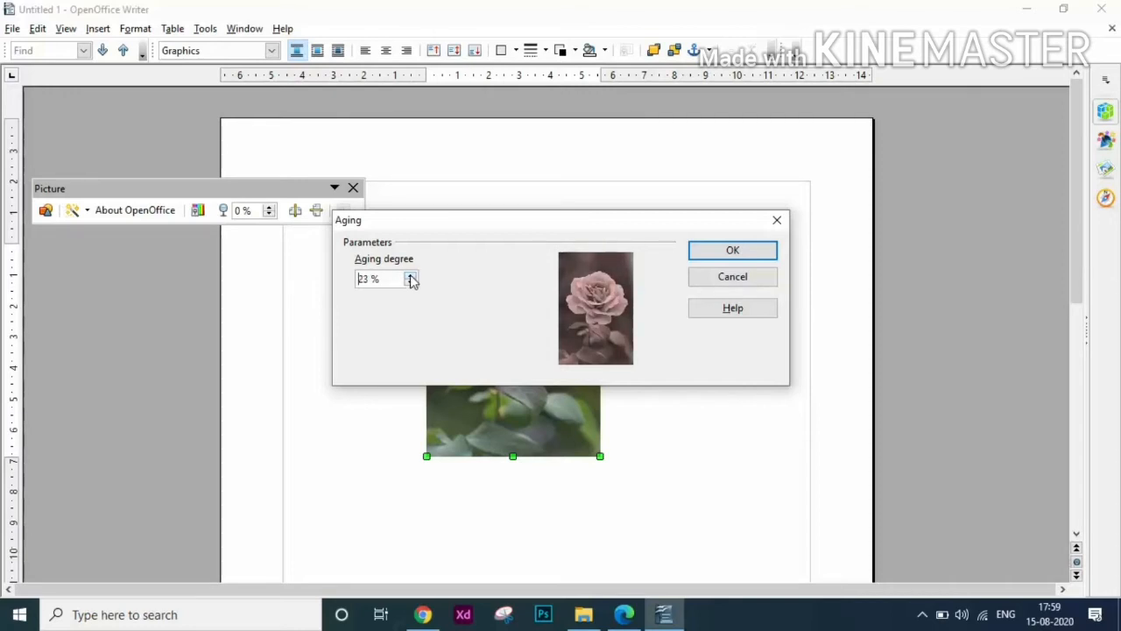
left_click(410, 276)
left_click(411, 276)
left_click(411, 276)
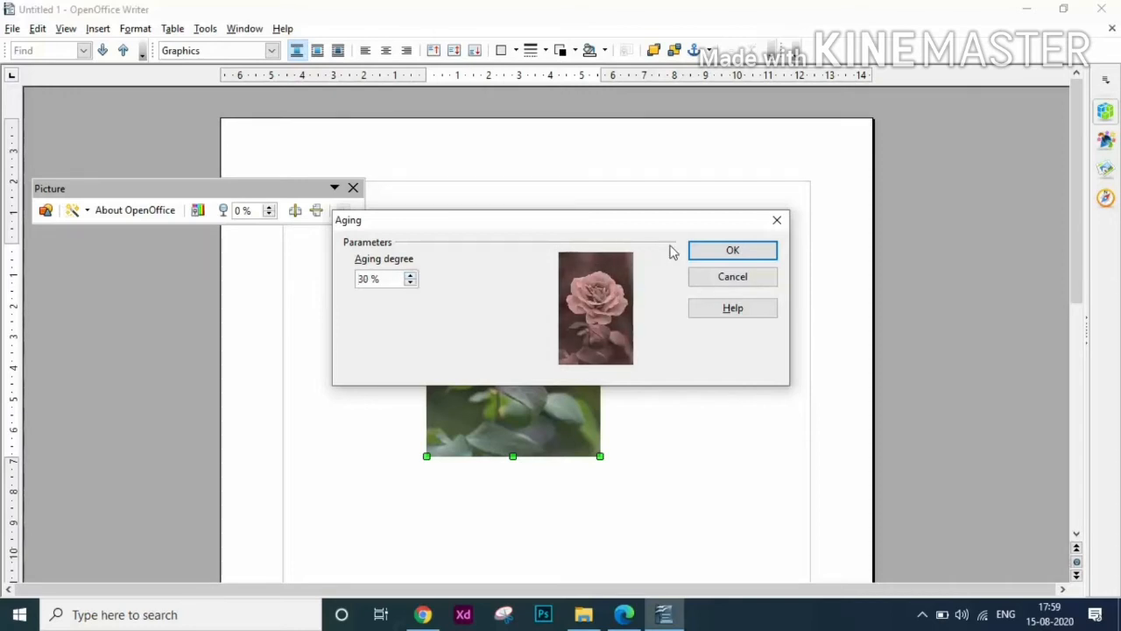
left_click(706, 254)
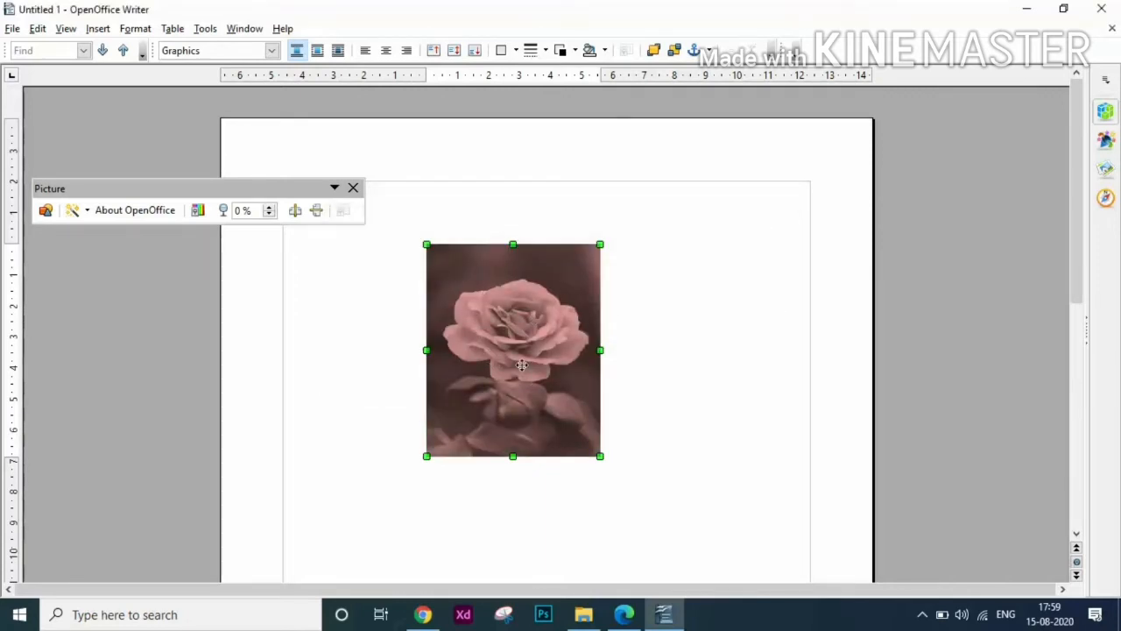
key("ctrl+z")
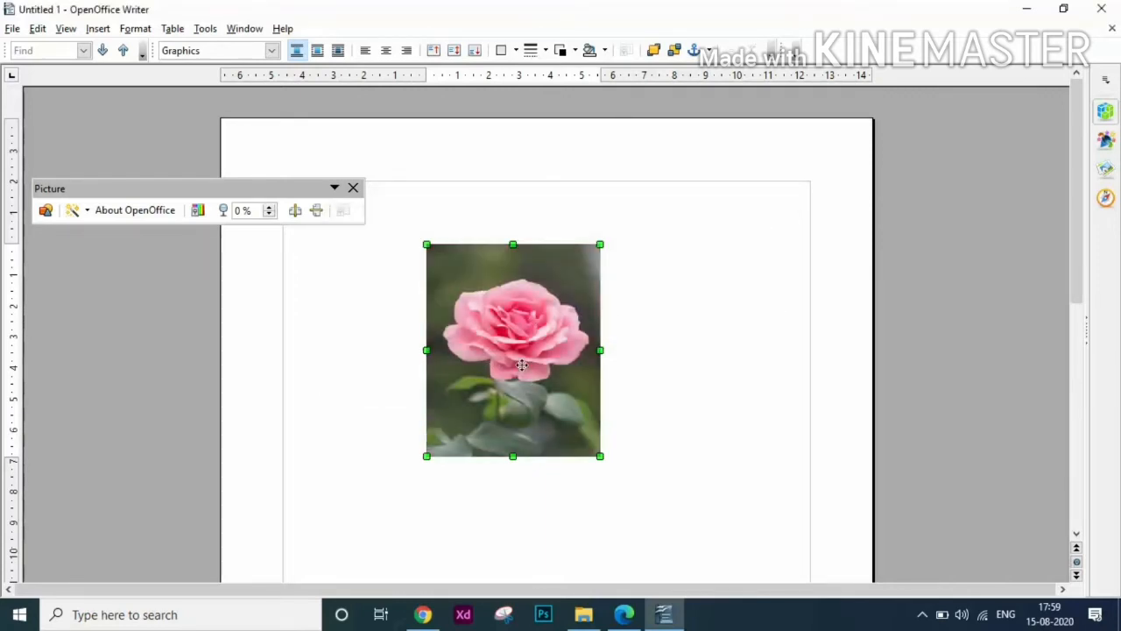
Apply the Posterize filter to the rose picture with 28 poster colors.
left_click(88, 211)
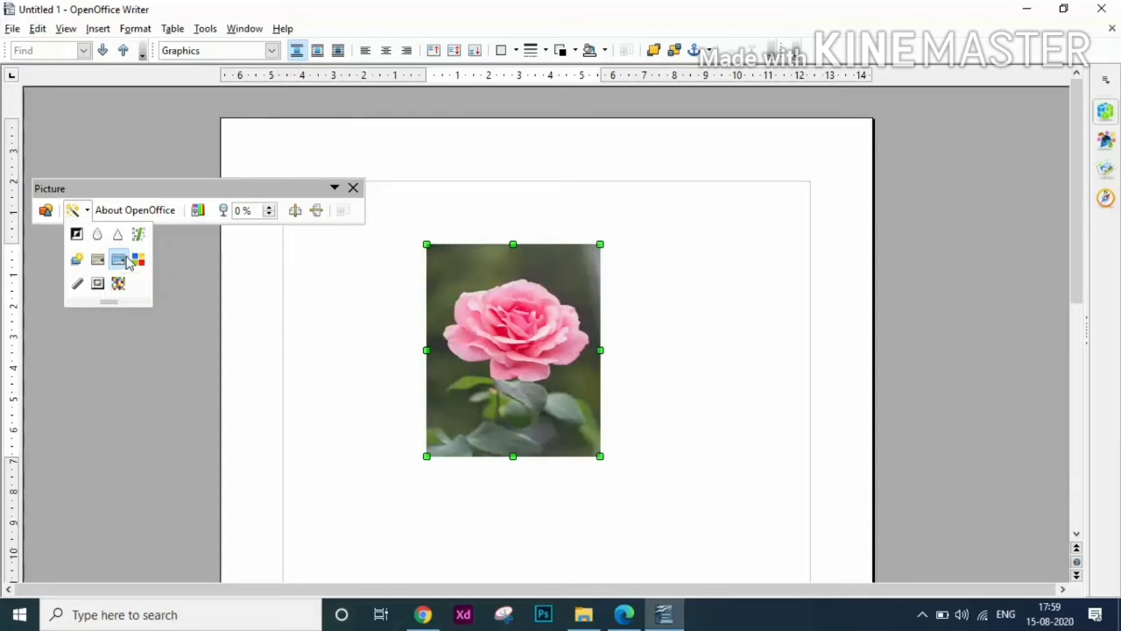
left_click(126, 257)
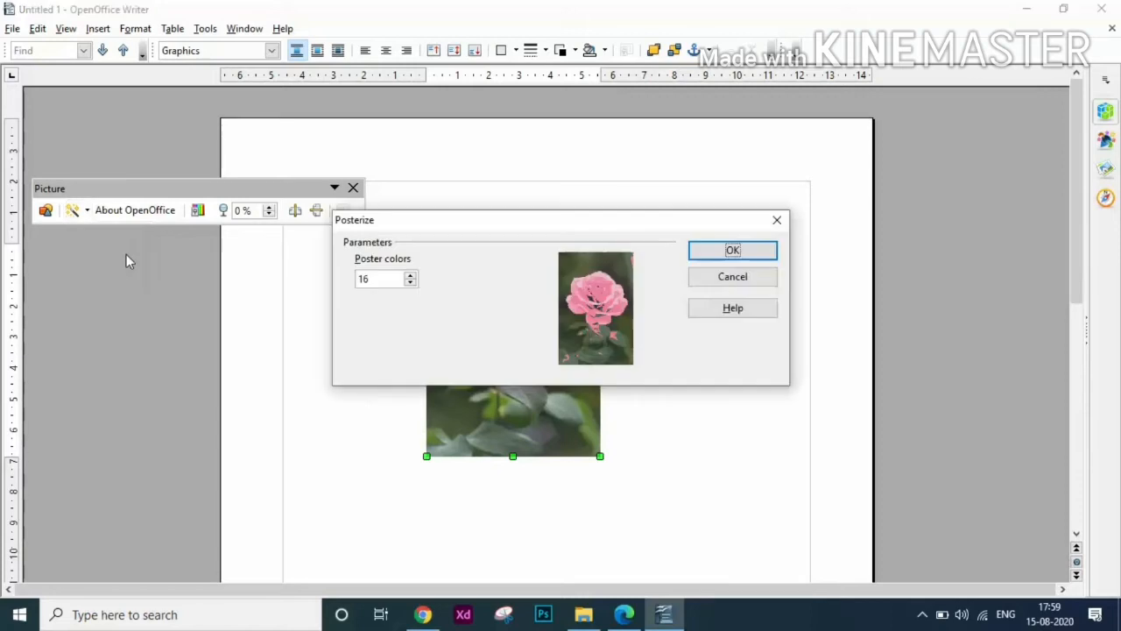
left_click(409, 275)
left_click(410, 275)
left_click(410, 275)
left_click(411, 275)
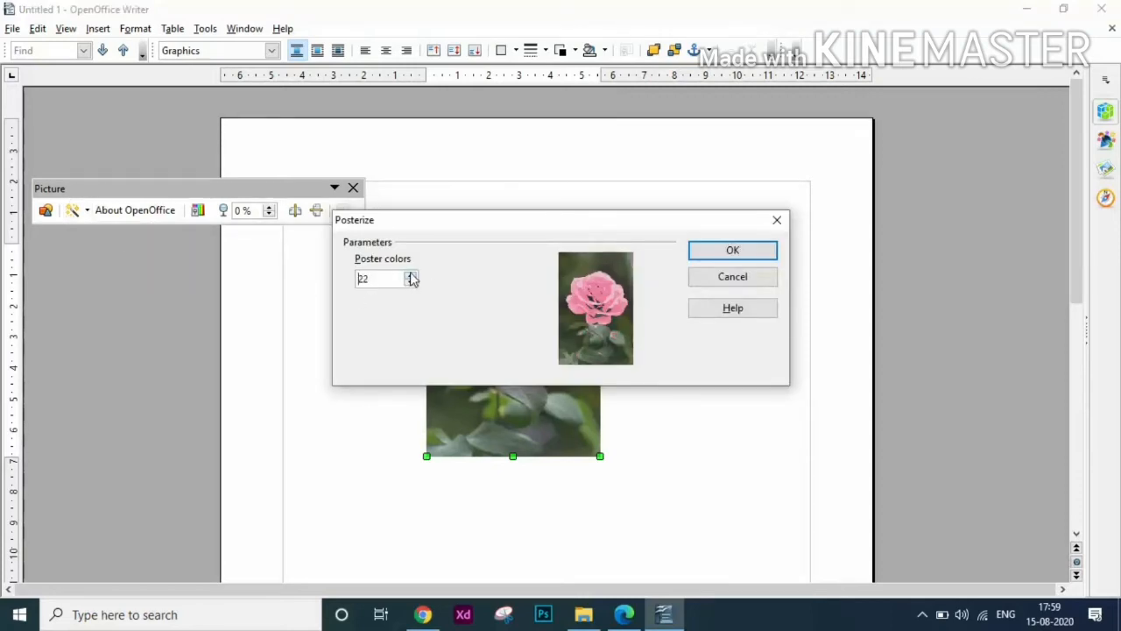
left_click(411, 275)
left_click(411, 275)
left_click(411, 276)
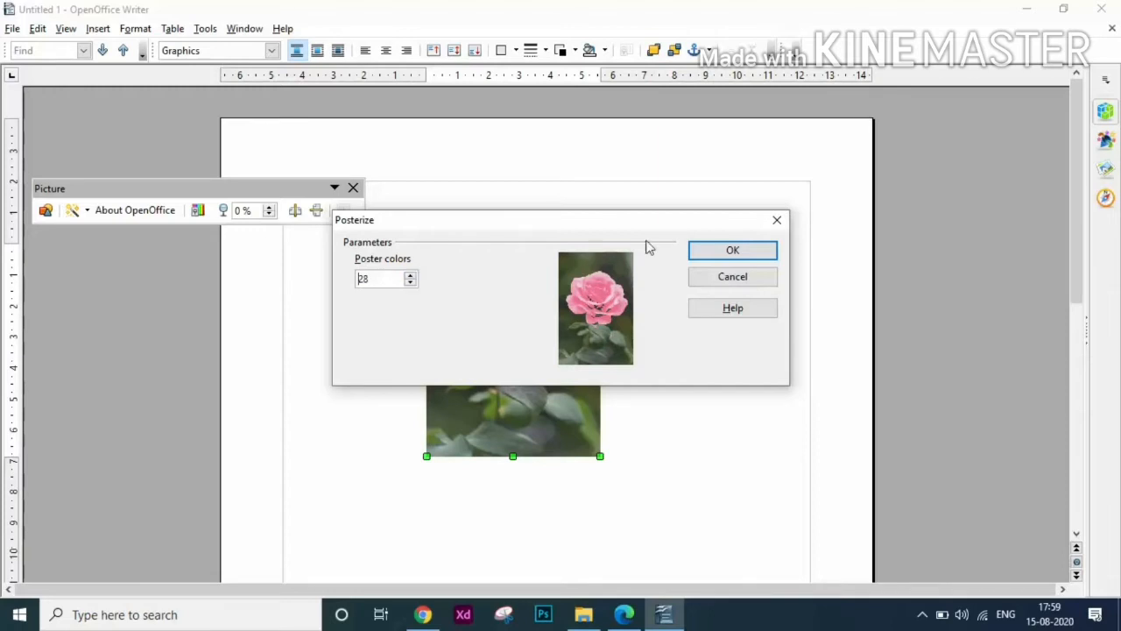
left_click(700, 252)
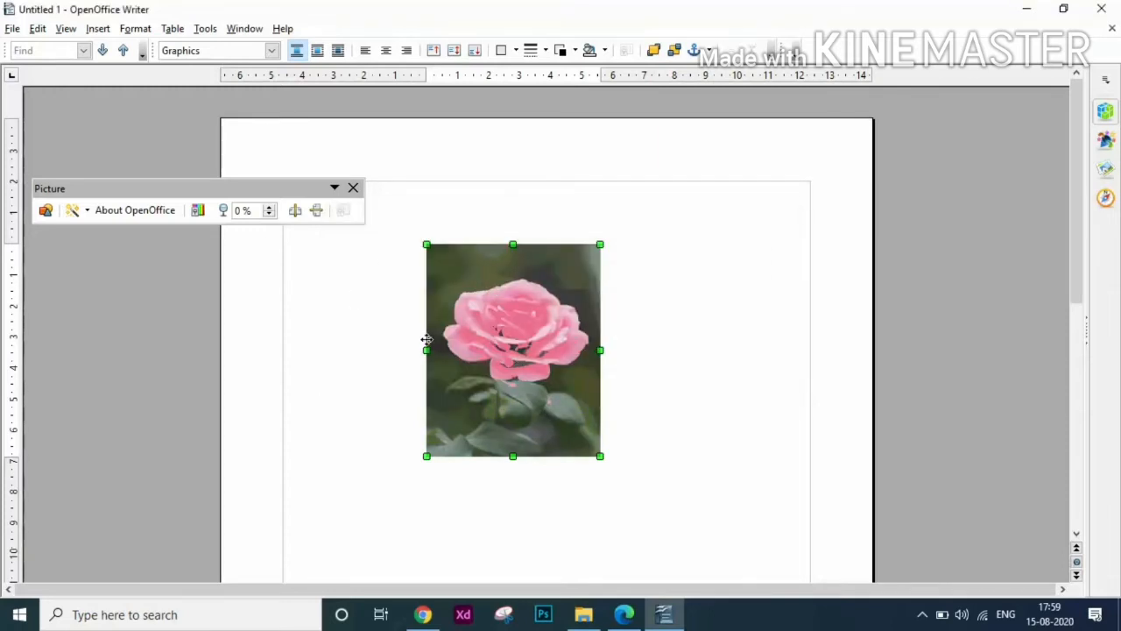
Apply the Posterize filter to the rose picture again with more than 22 poster colors, and undo the posterizing.
left_click(88, 217)
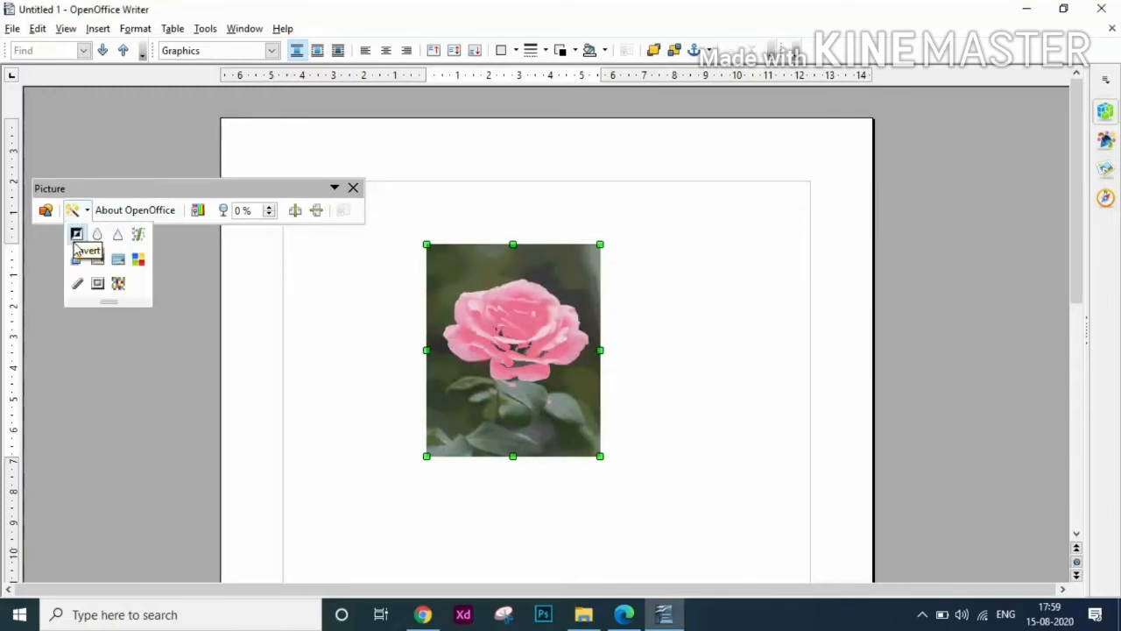
left_click(125, 265)
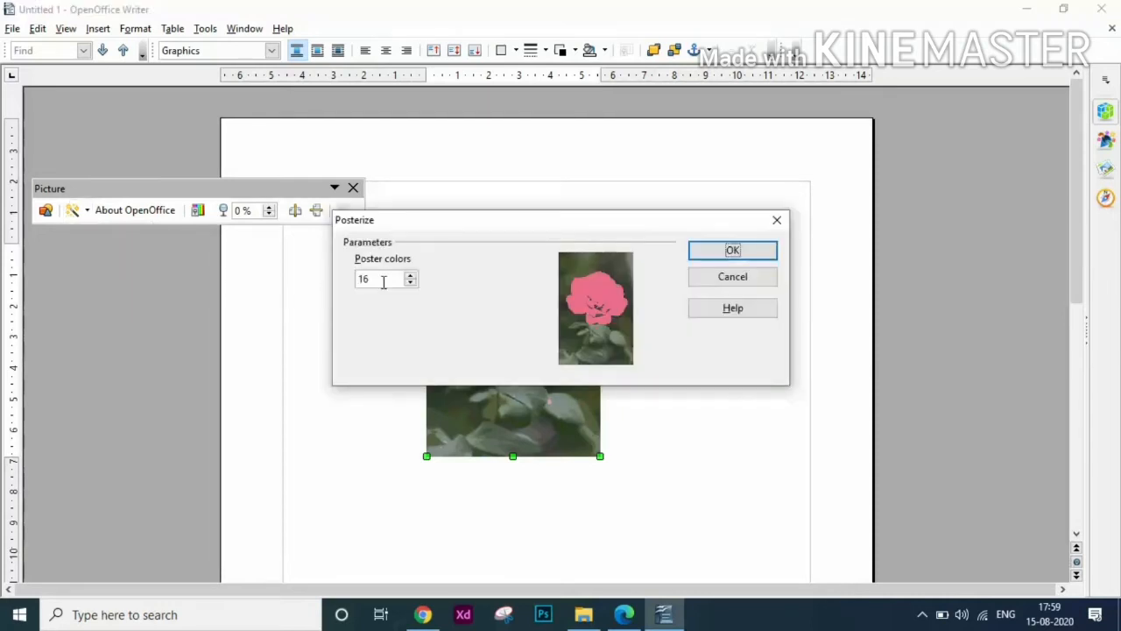
left_click(410, 275)
left_click(410, 275)
left_click(410, 275)
left_click(410, 277)
left_click(410, 277)
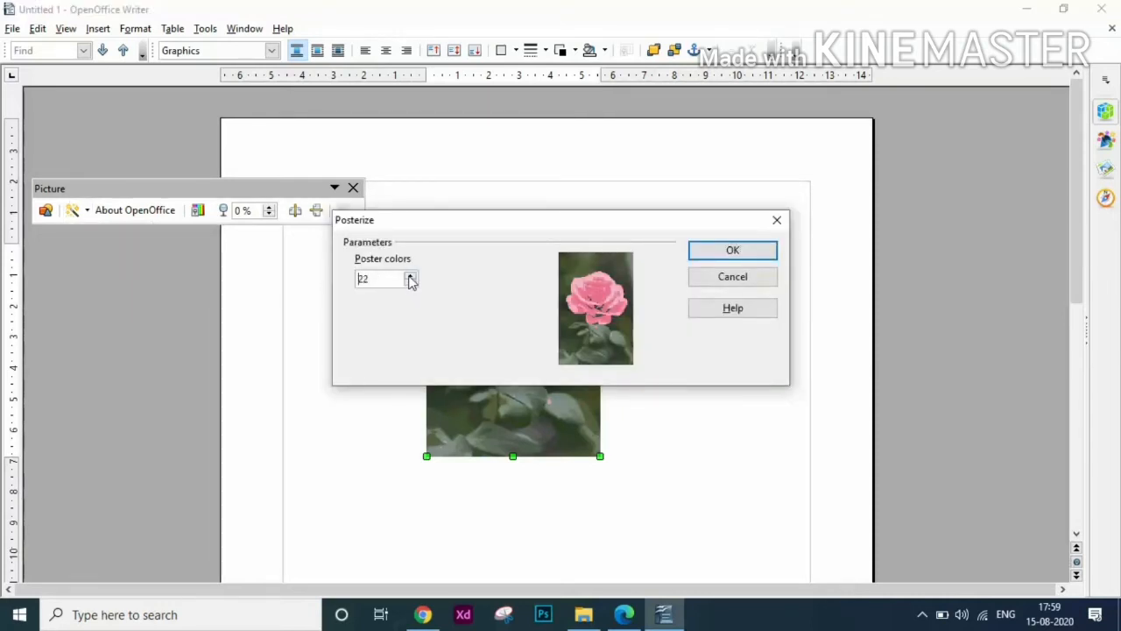
left_click(410, 277)
left_click(410, 277)
left_click(410, 280)
left_click(701, 253)
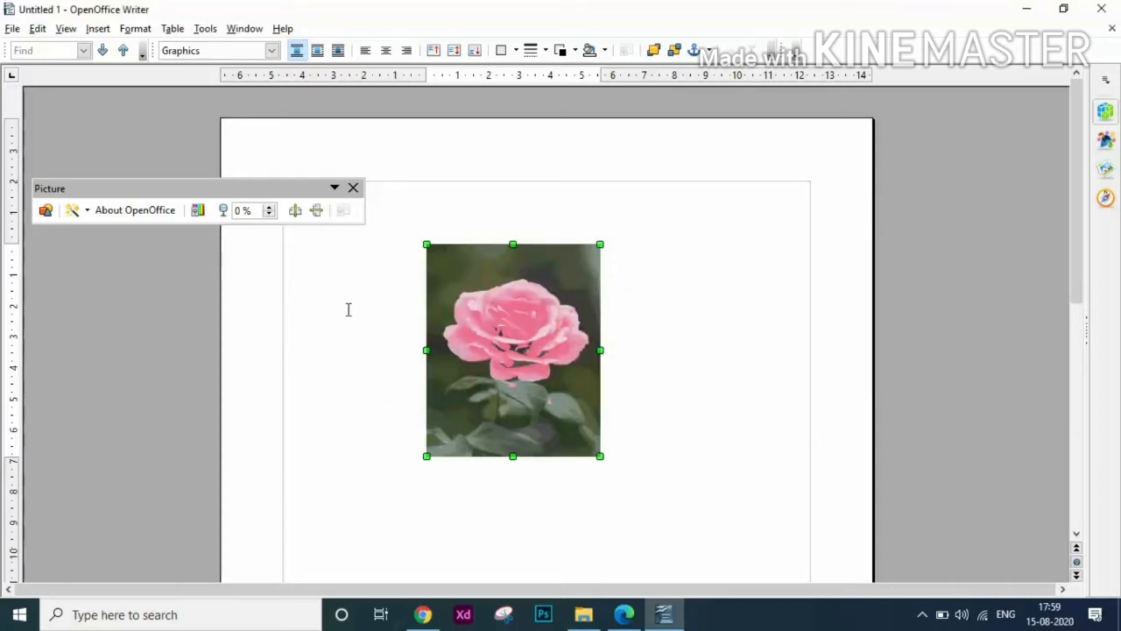
key("ctrl+z")
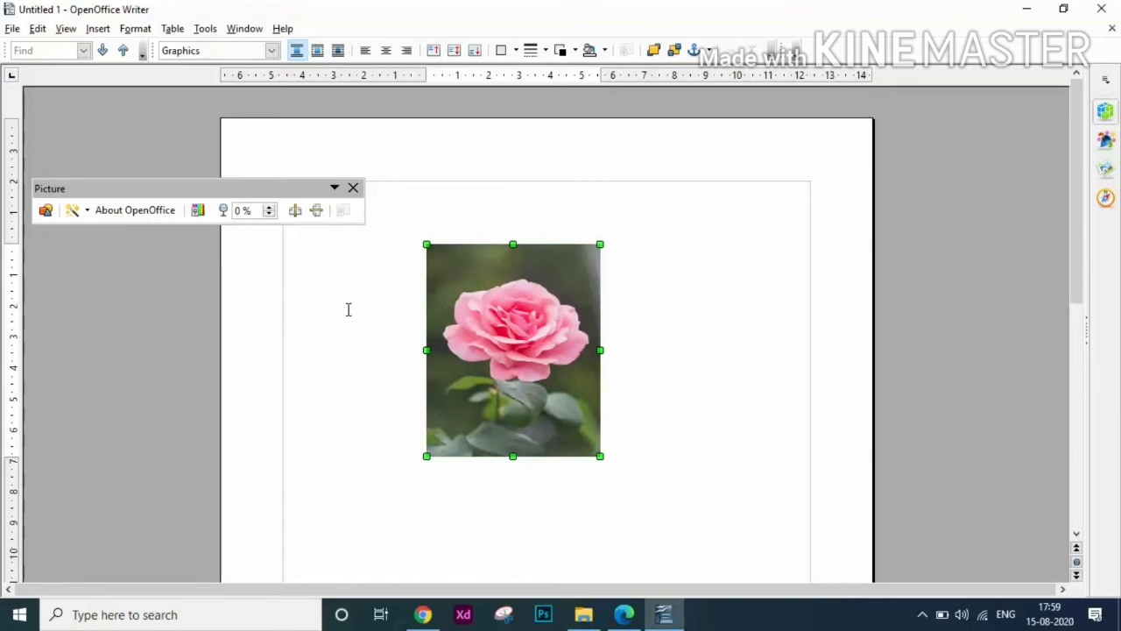
Apply the Pop Art filter and the Charcoal Sketch filter to the rose picture.
left_click(88, 211)
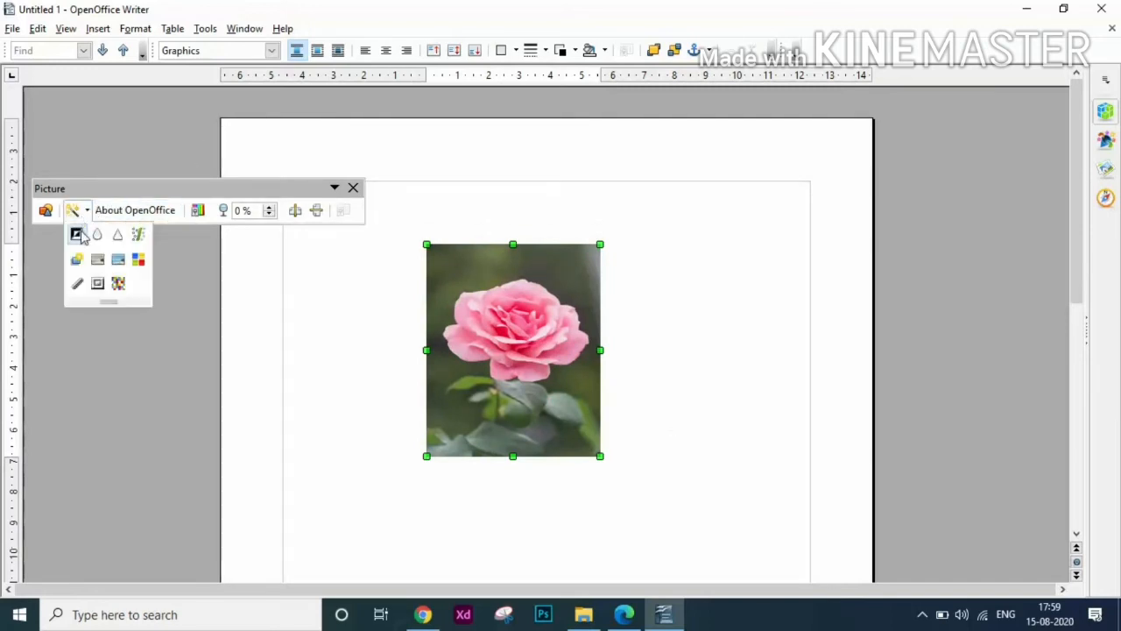
left_click(140, 260)
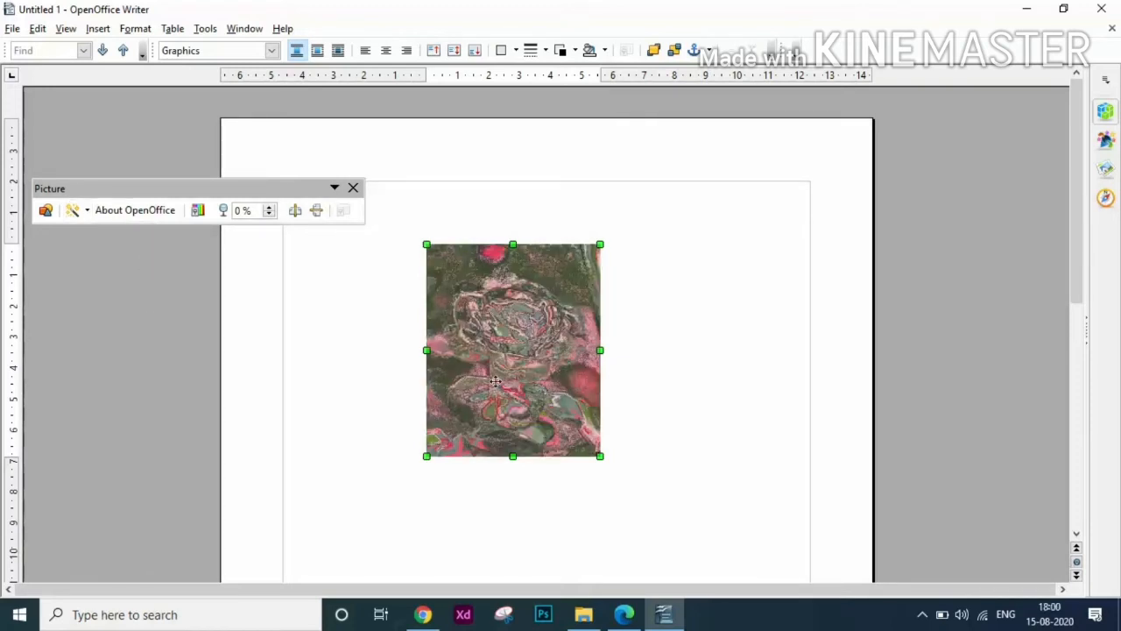
left_click(86, 210)
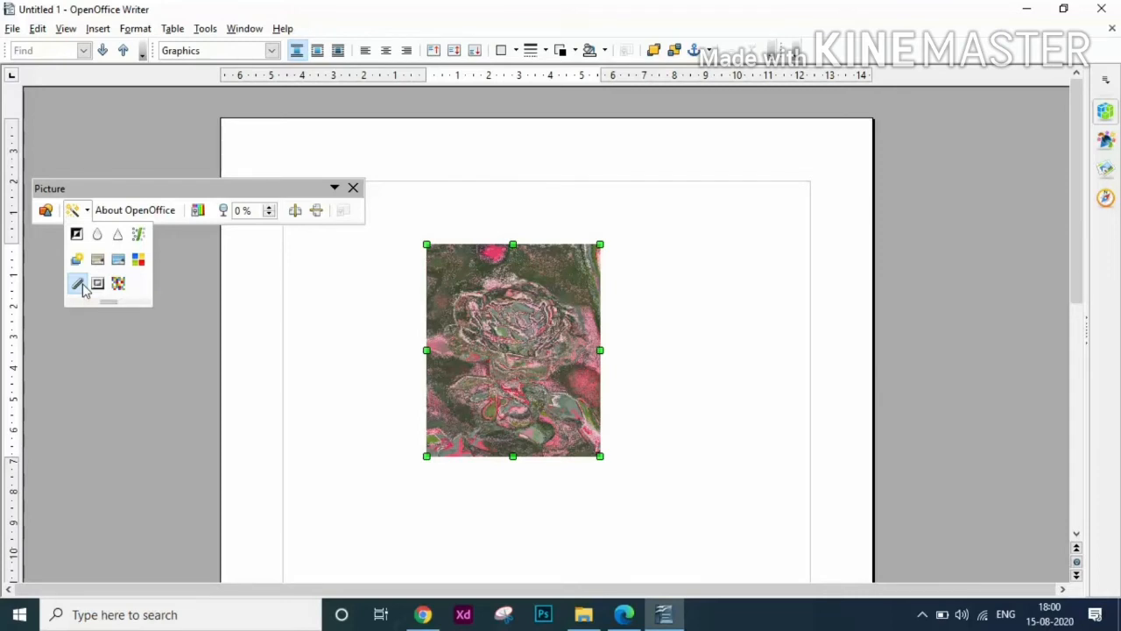
left_click(78, 283)
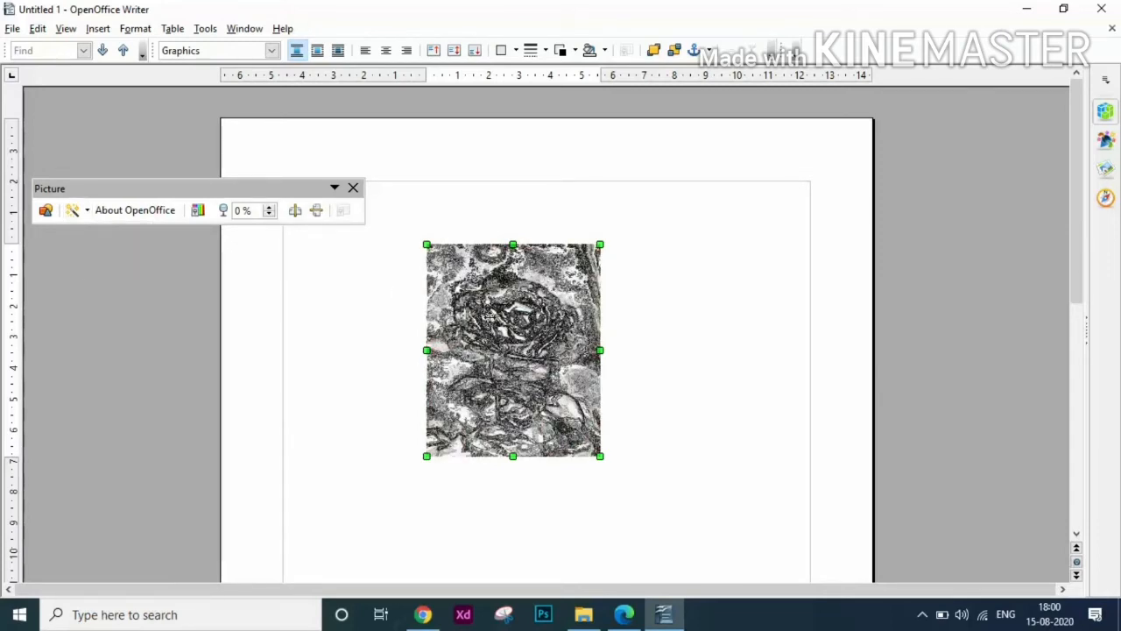
Open the Relief filter and cancel it, and undo the Charcoal Sketch and Pop Art filters on the rose picture.
left_click(87, 212)
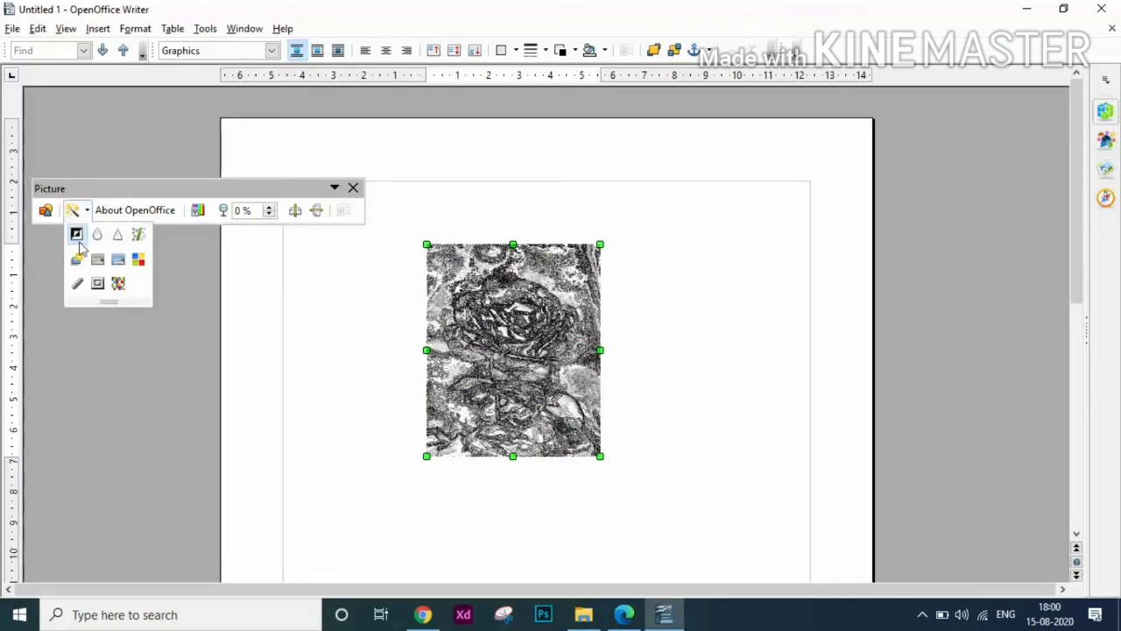
left_click(98, 284)
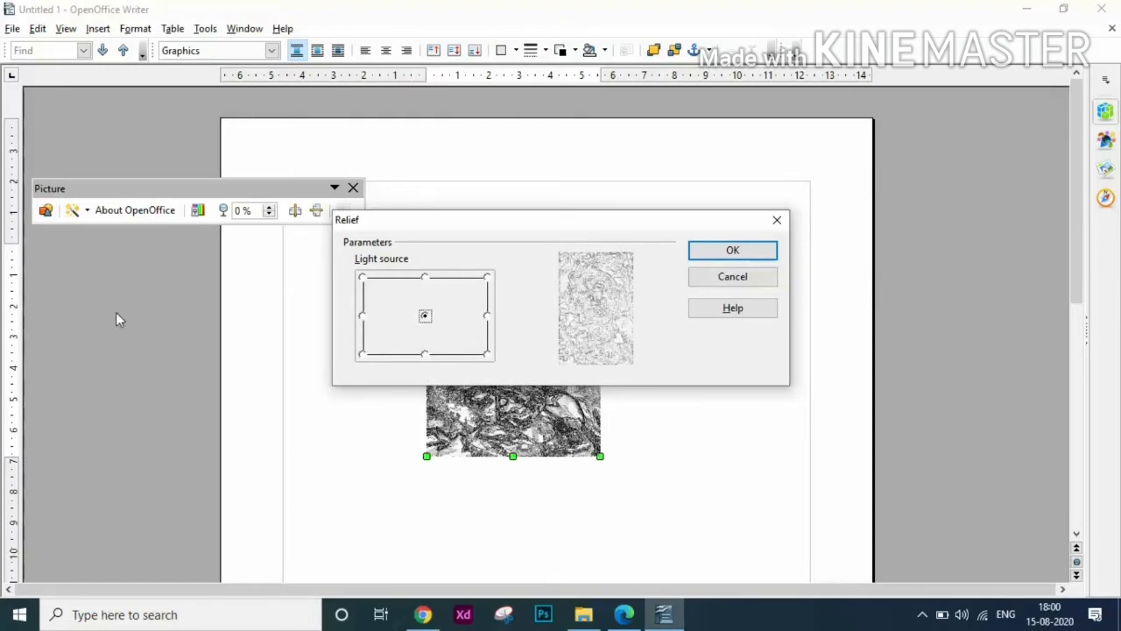
left_click(769, 280)
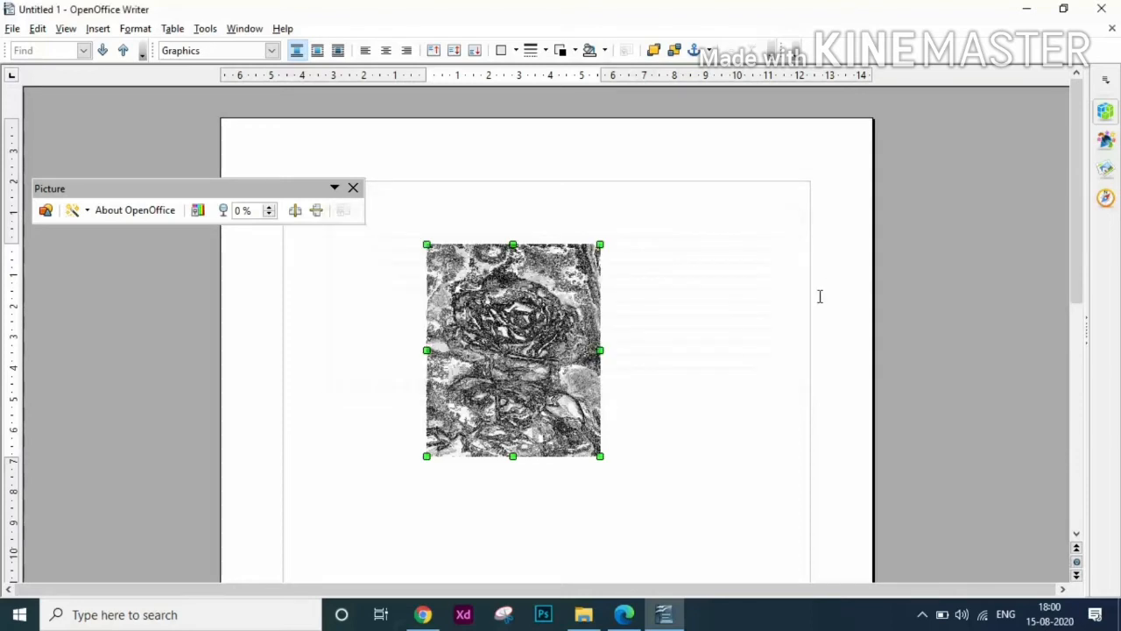
key("ctrl+z")
key("ctrl+z")
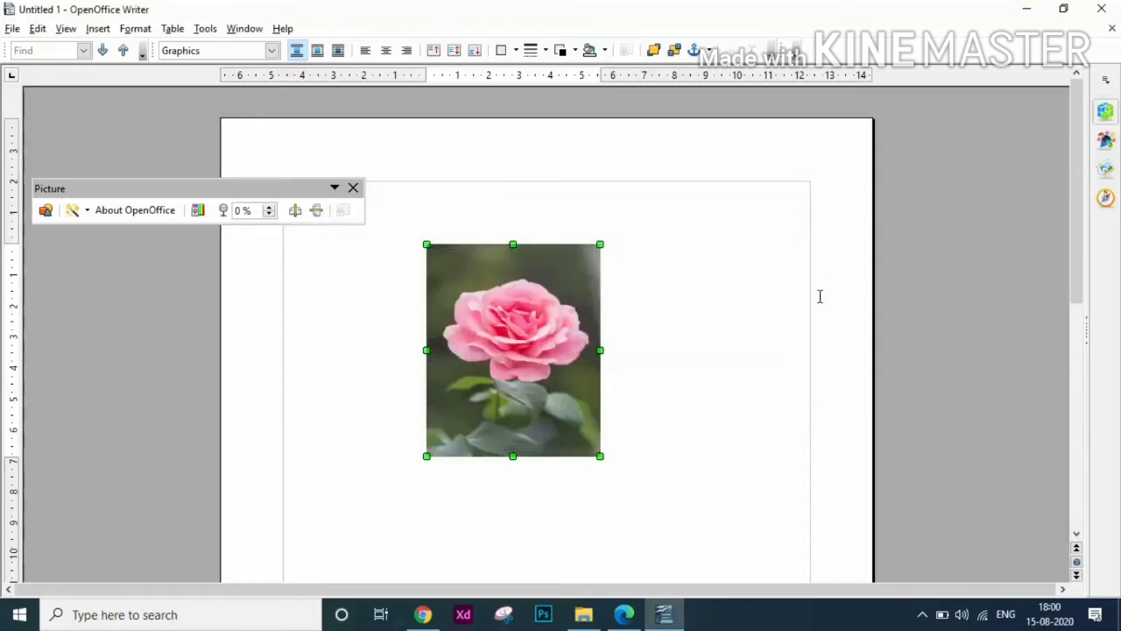
Apply the Relief filter to the rose picture with the light source in the centre.
left_click(86, 217)
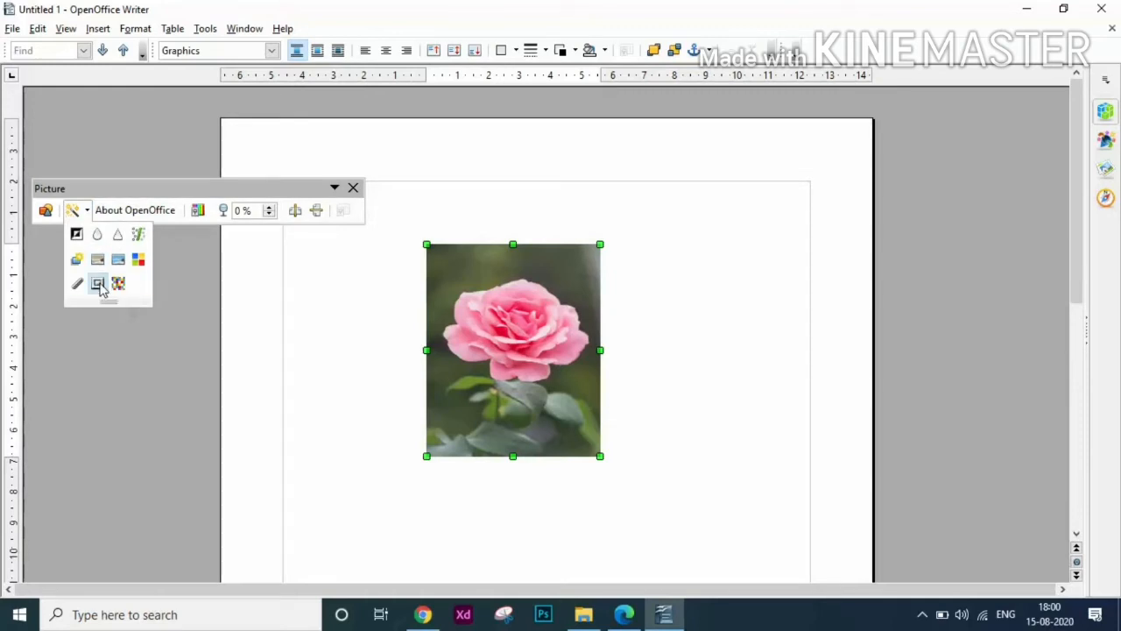
left_click(97, 284)
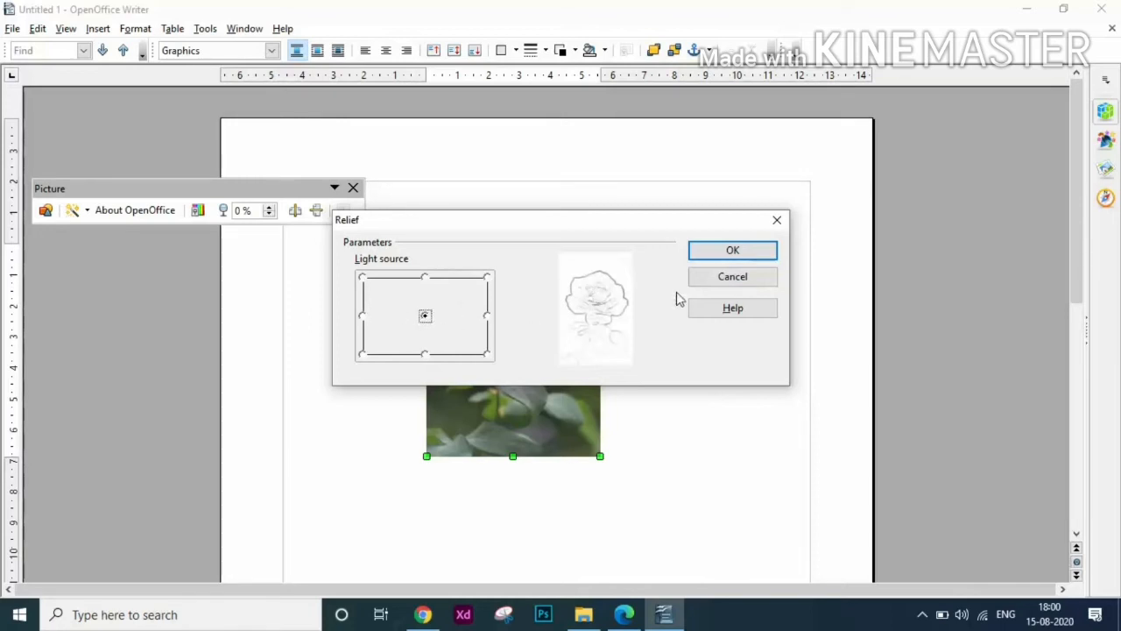
left_click(736, 255)
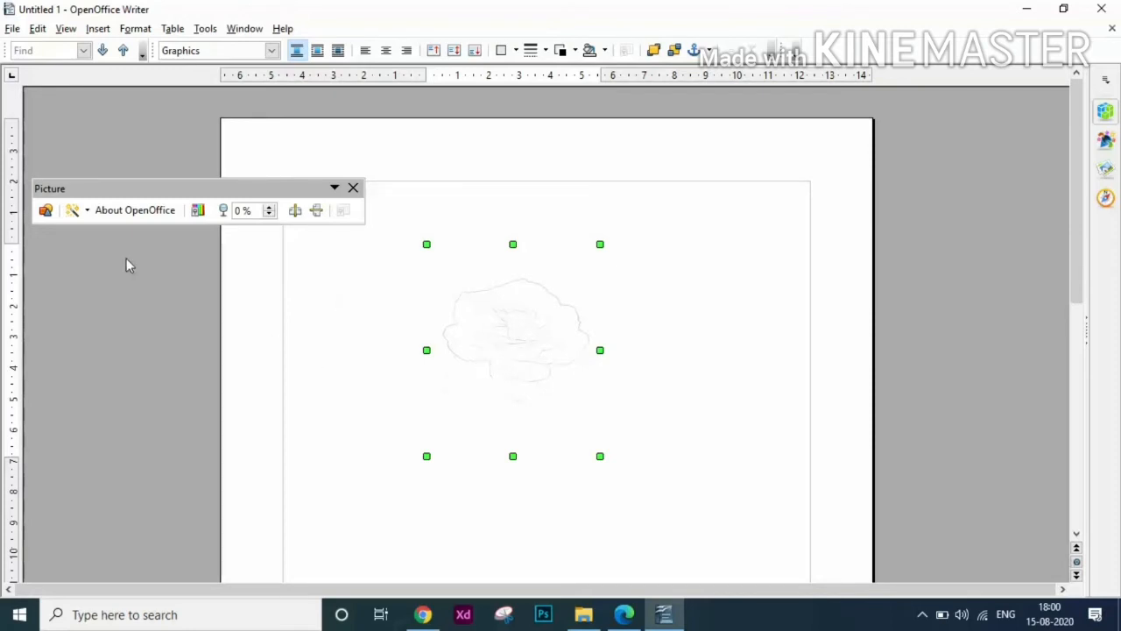
Open the Mosaic filter and cancel it, and undo the Relief filter on the rose picture.
left_click(87, 210)
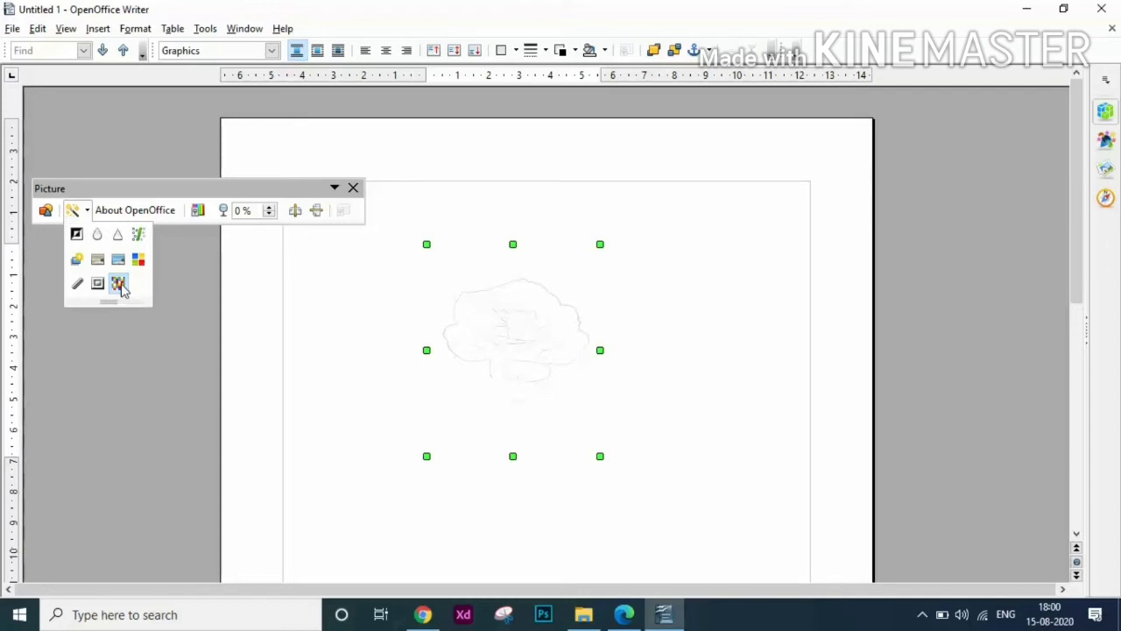
left_click(121, 286)
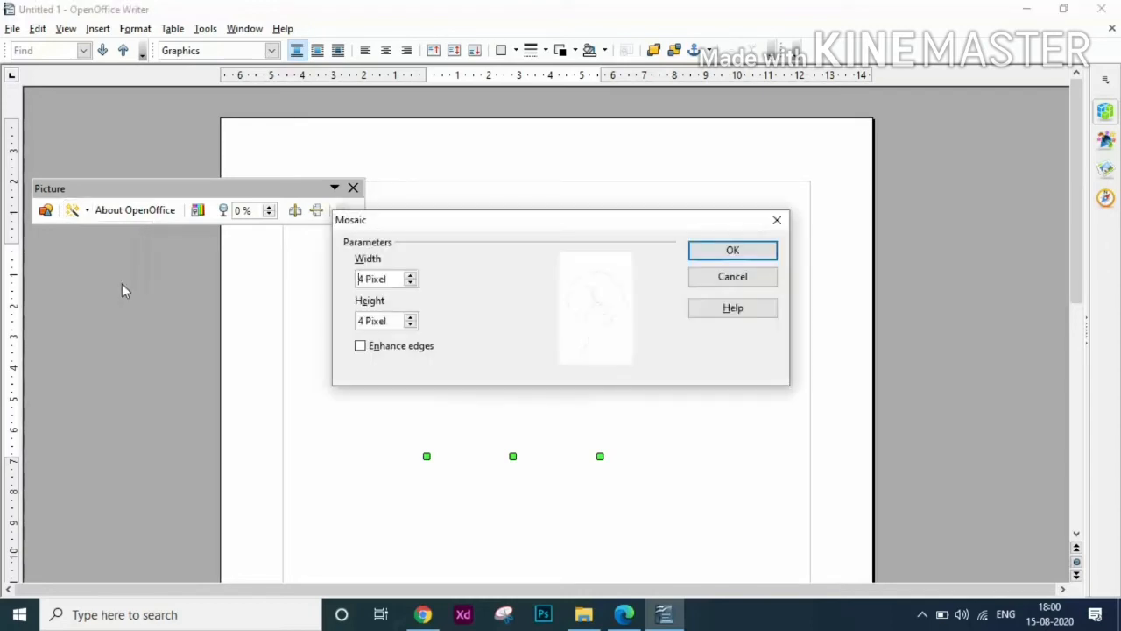
left_click(732, 279)
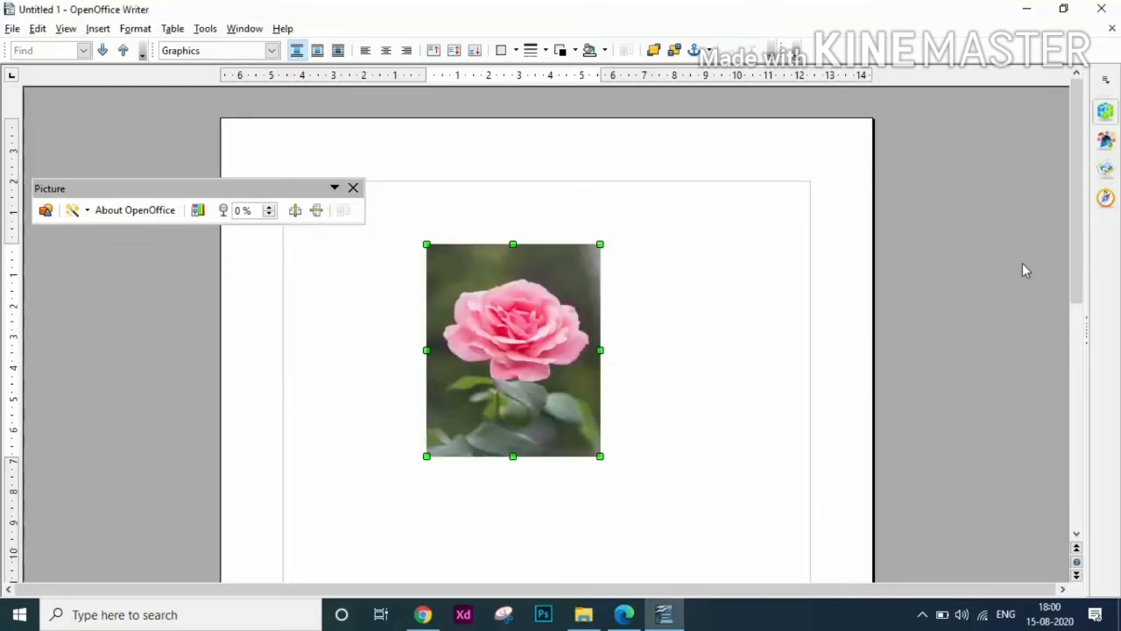
Open the Mosaic filter for the rose picture and set the mosaic width to 12 pixels.
left_click(87, 210)
left_click(119, 284)
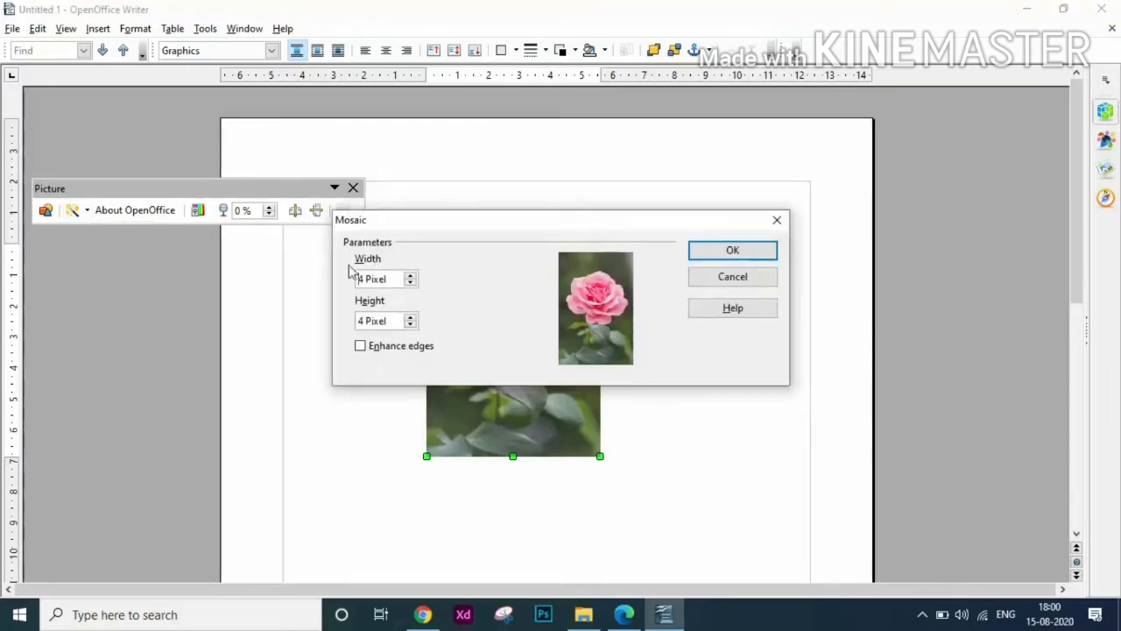
left_click(410, 275)
left_click(410, 276)
left_click(410, 276)
left_click(410, 276)
left_click(410, 276)
left_click(410, 276)
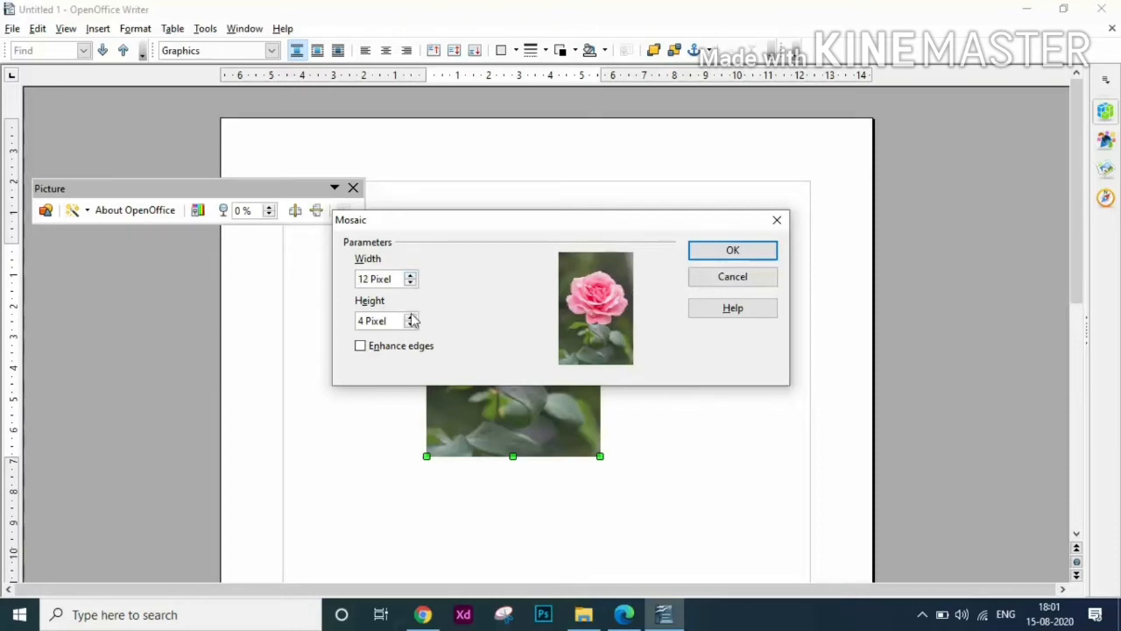
Raise the mosaic height, apply the Mosaic filter to the rose picture, and undo it.
left_click(412, 317)
left_click(411, 317)
left_click(412, 317)
left_click(412, 317)
left_click(412, 317)
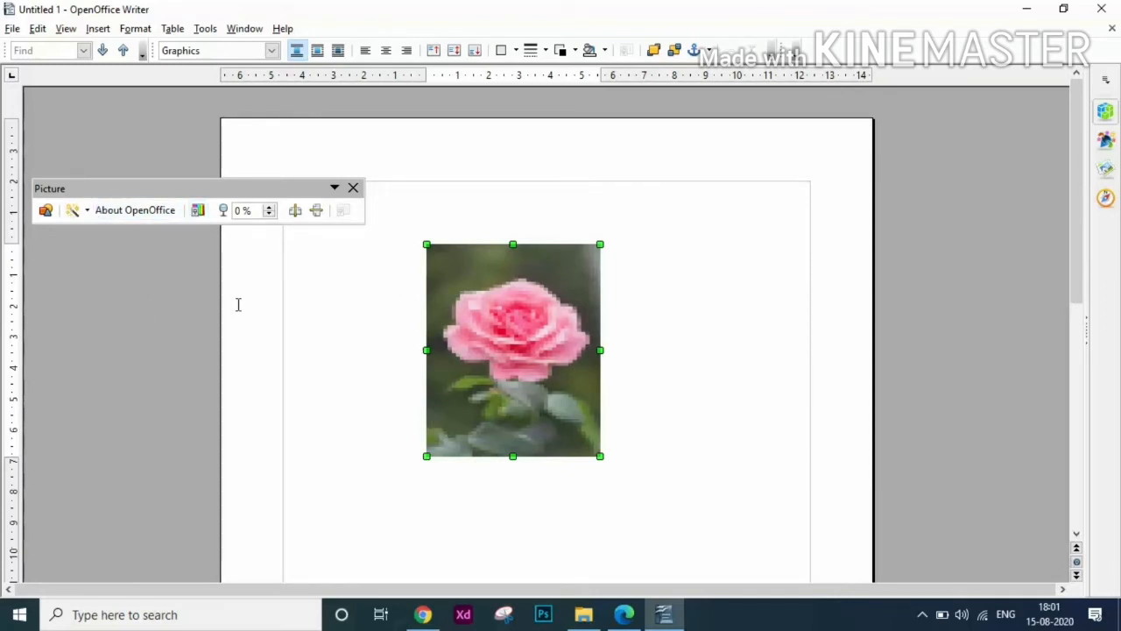
key("ctrl+z")
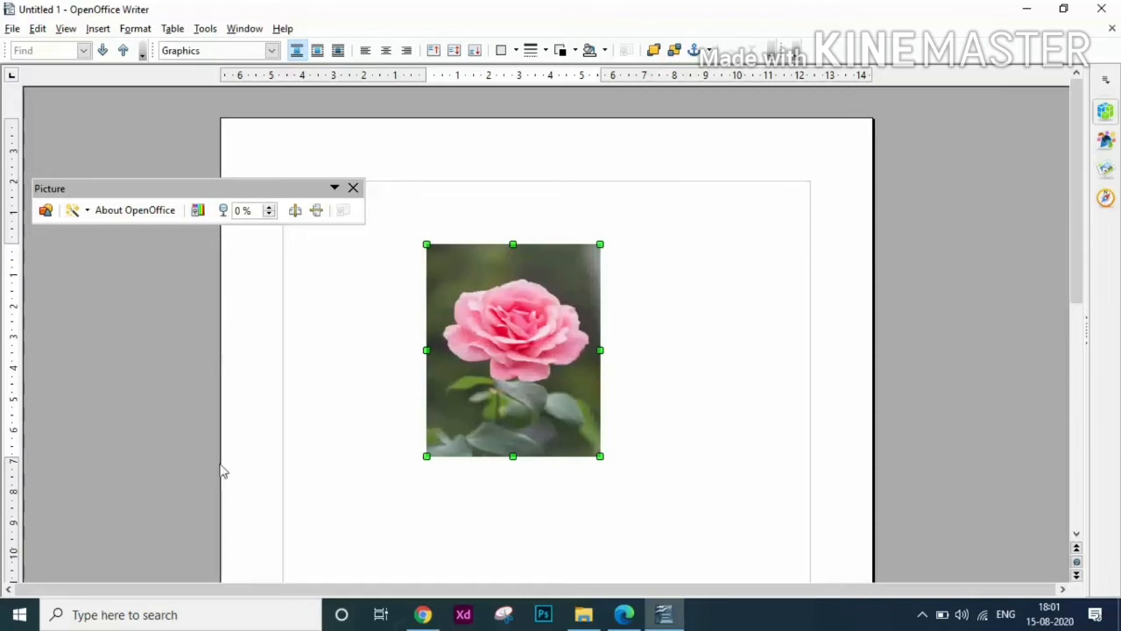
Open the color settings of the rose picture and raise its red component to 21 %.
left_click(198, 210)
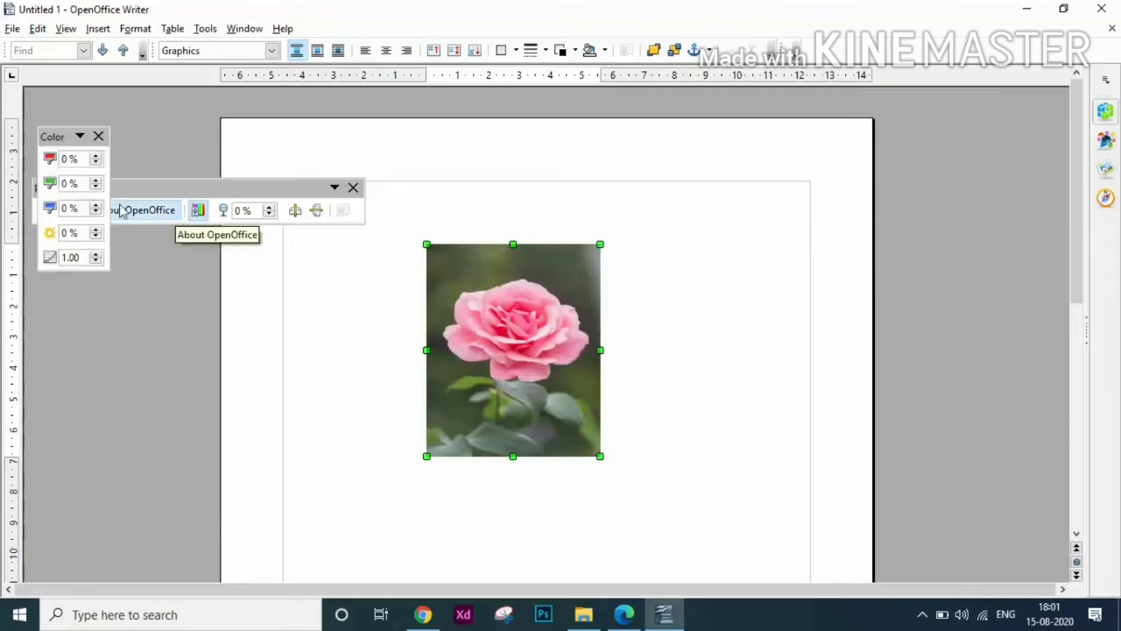
left_click(97, 156)
left_click(97, 156)
left_click(97, 156)
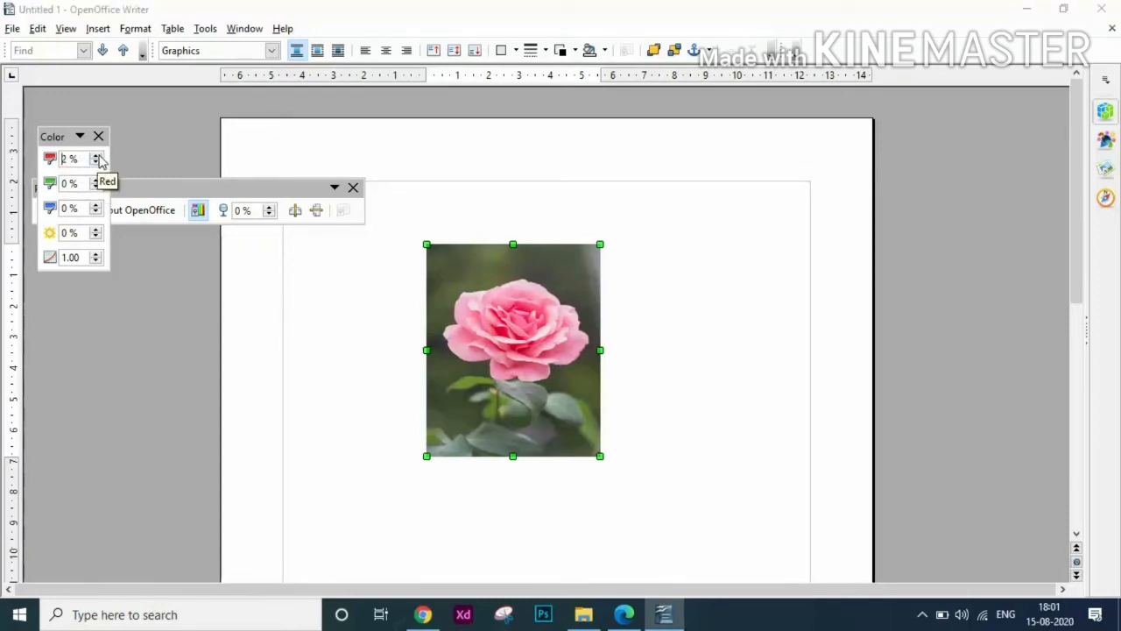
left_click(98, 156)
left_click(97, 156)
left_click(97, 156)
left_click(97, 156)
left_click(97, 156)
left_click(97, 156)
left_click(97, 156)
left_click(97, 156)
left_click(97, 156)
left_click(97, 156)
left_click(97, 156)
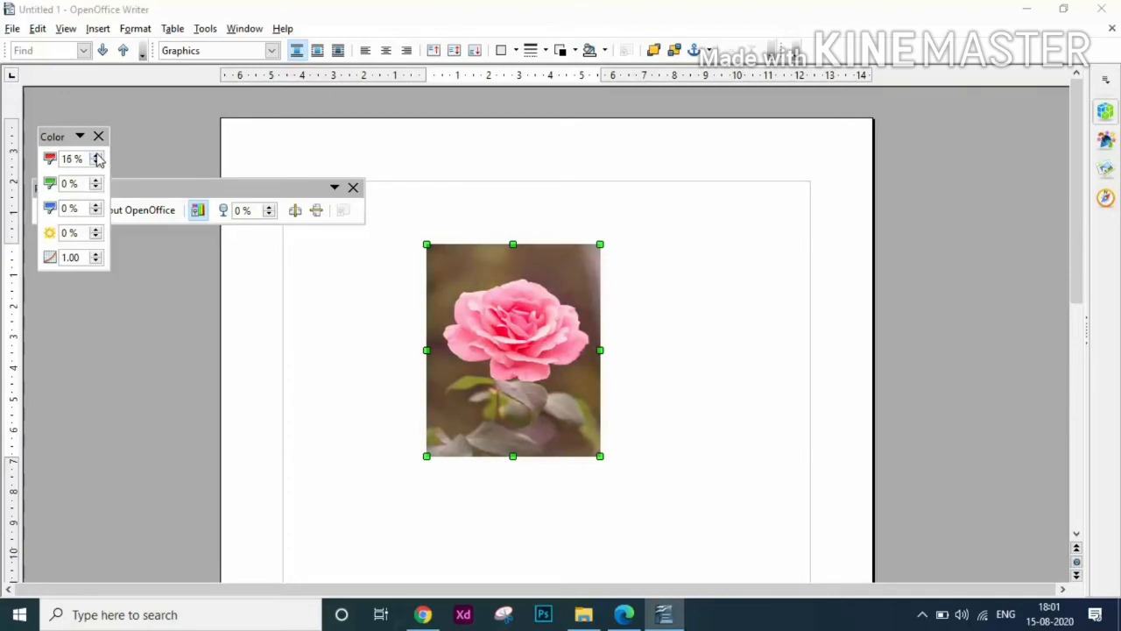
left_click(97, 156)
left_click(97, 156)
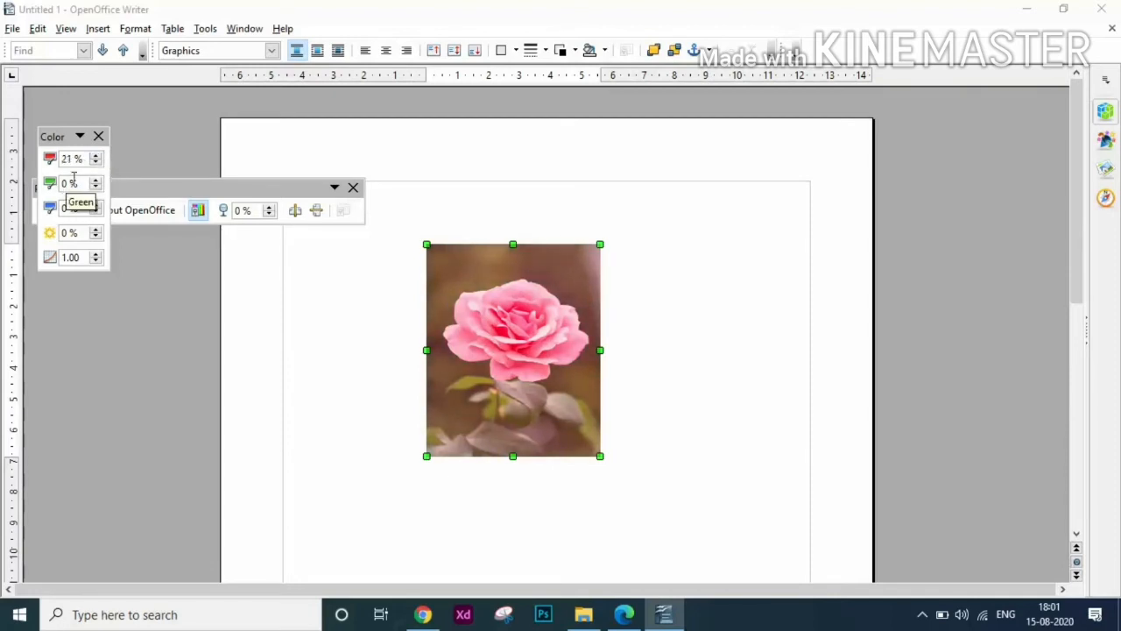
Raise the green component of the rose picture to 7 %.
left_click(97, 180)
left_click(97, 179)
left_click(97, 179)
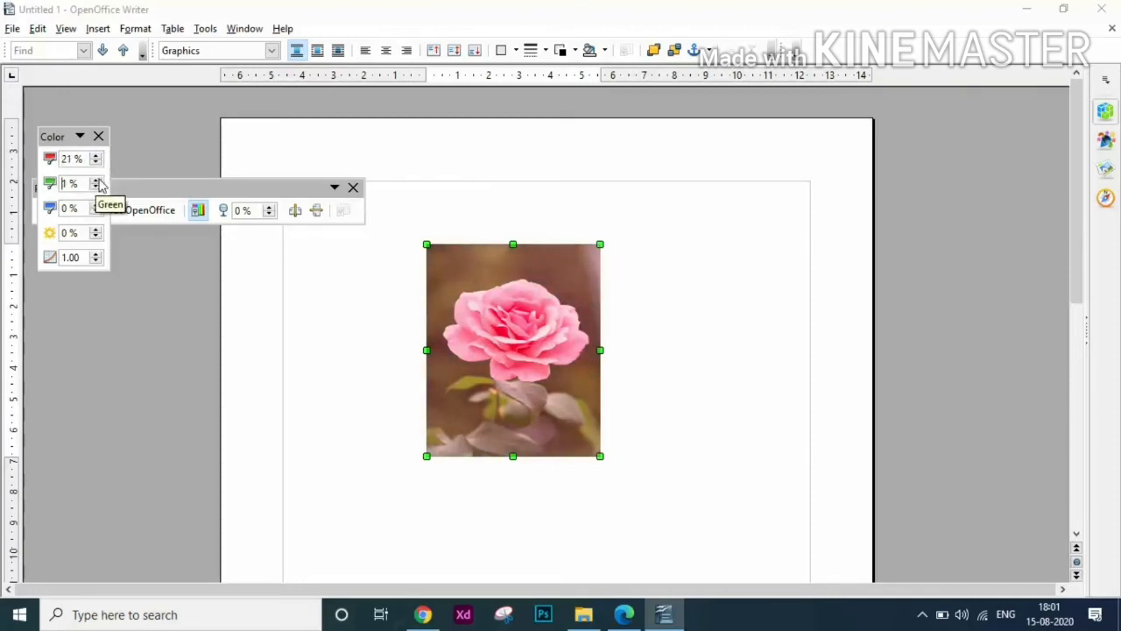
left_click(97, 180)
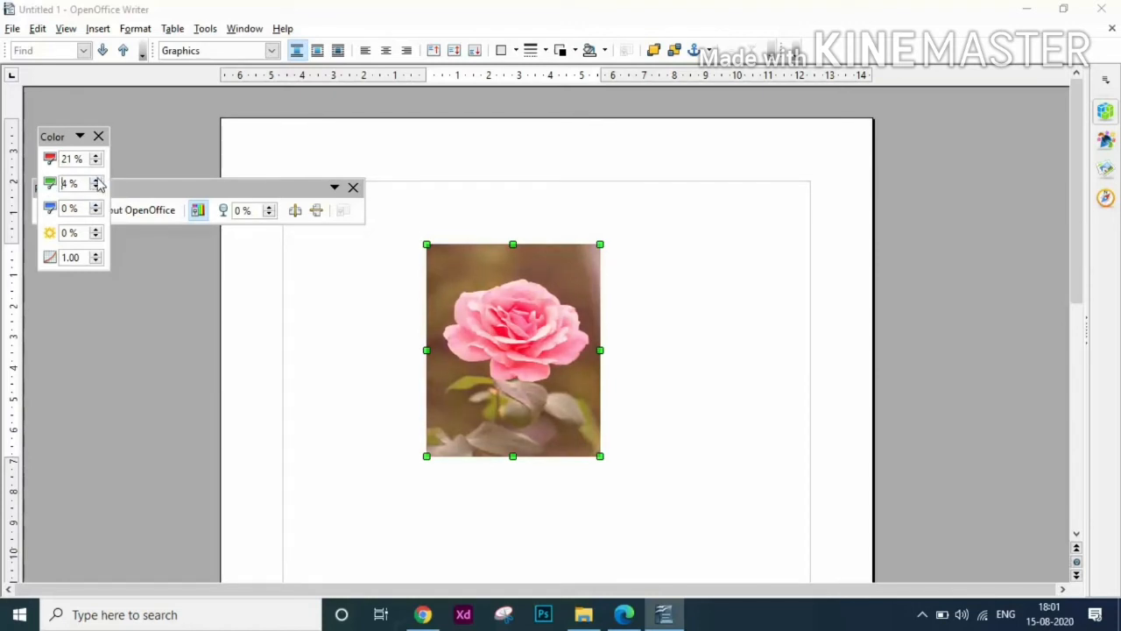
left_click(97, 179)
left_click(97, 180)
left_click(97, 180)
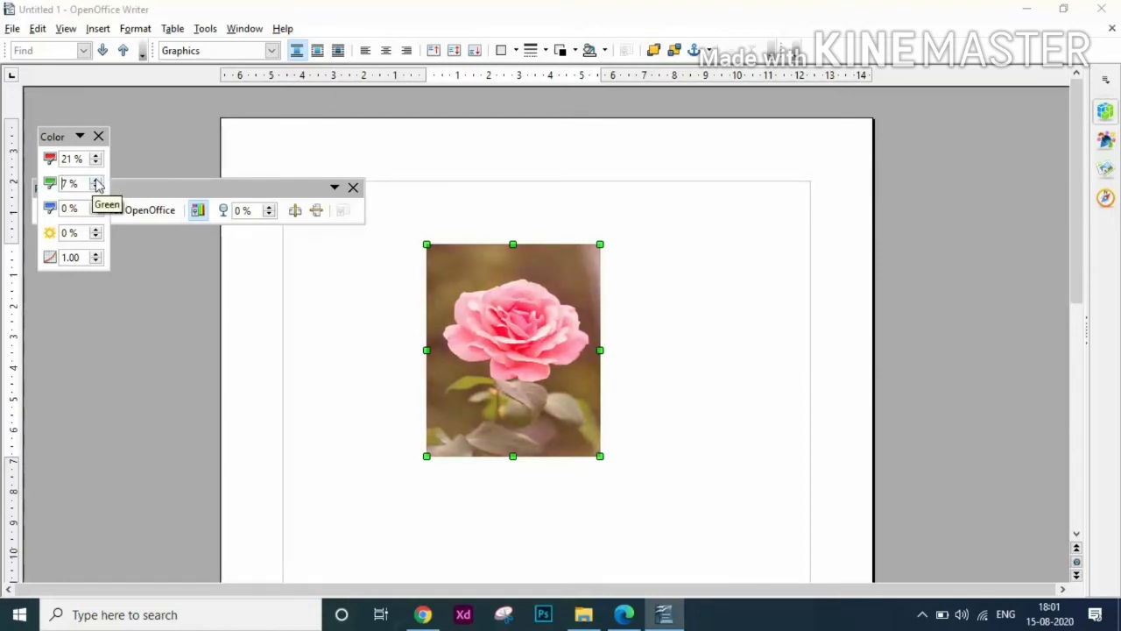
Raise the green component of the rose picture to 12 % and close the color settings.
left_click(97, 180)
left_click(97, 179)
left_click(97, 180)
left_click(97, 180)
left_click(97, 180)
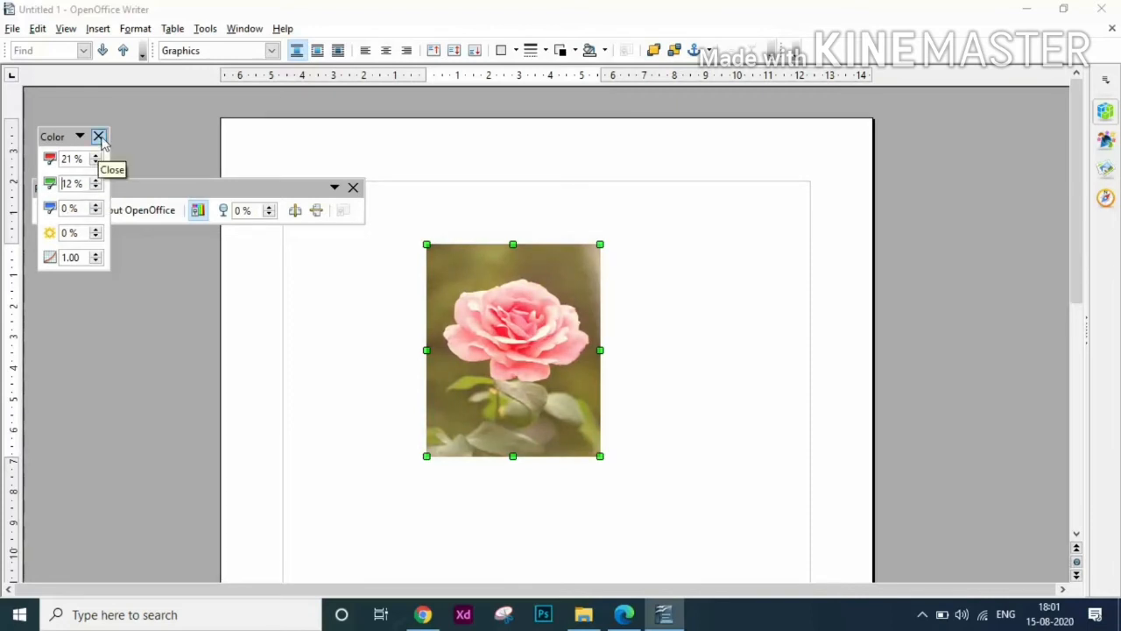
left_click(99, 136)
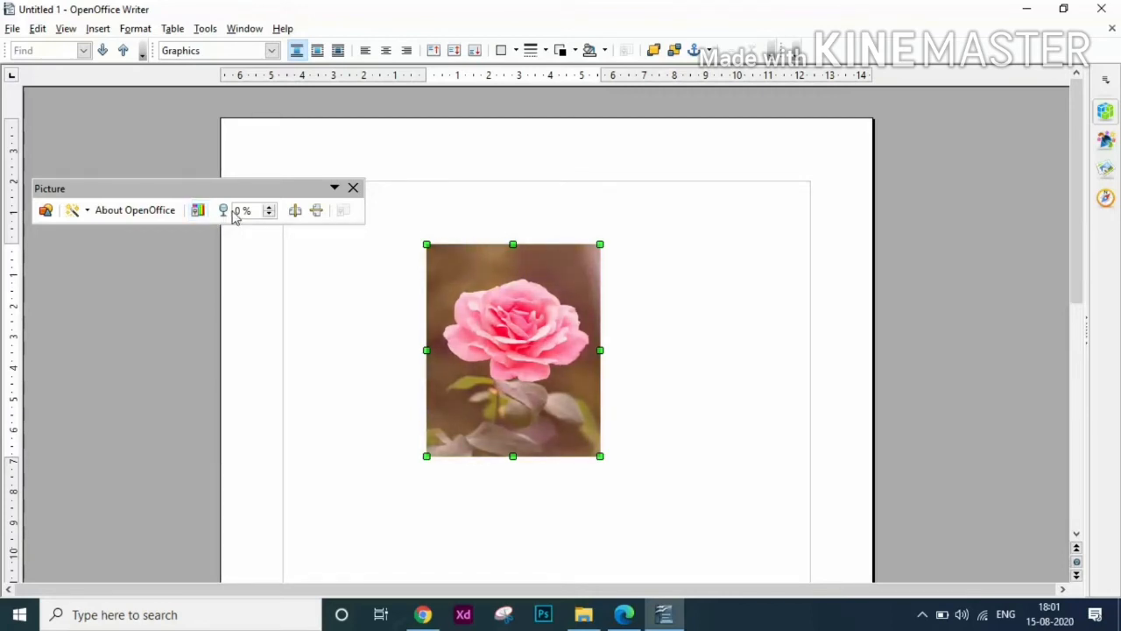
Raise the transparency of the rose picture to 52 %.
left_click(270, 207)
left_click(270, 207)
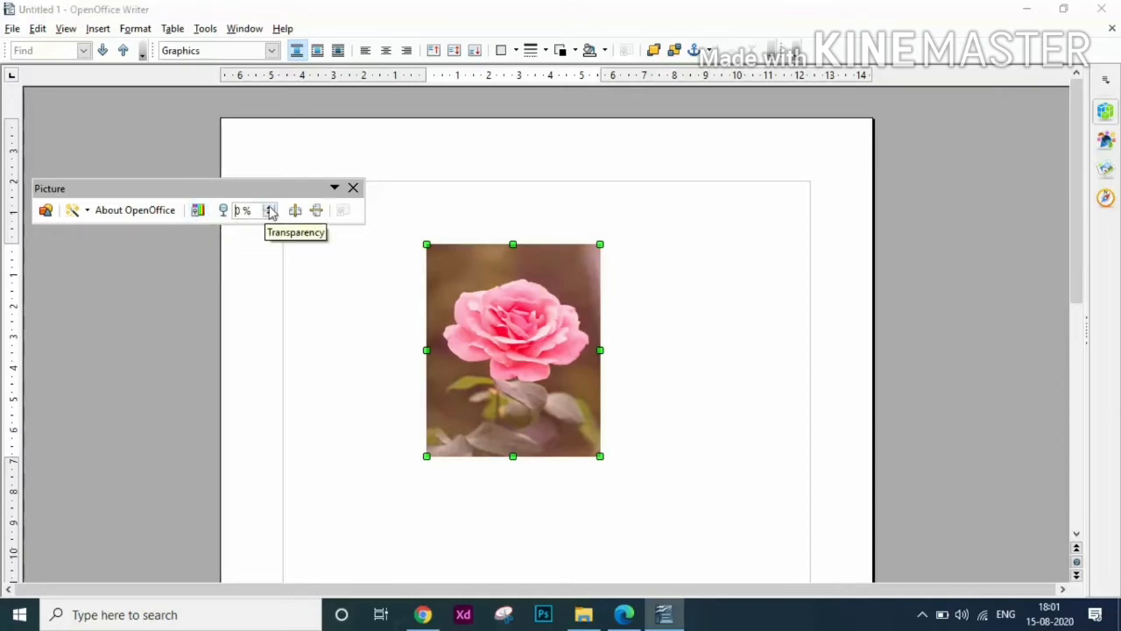
left_click(270, 206)
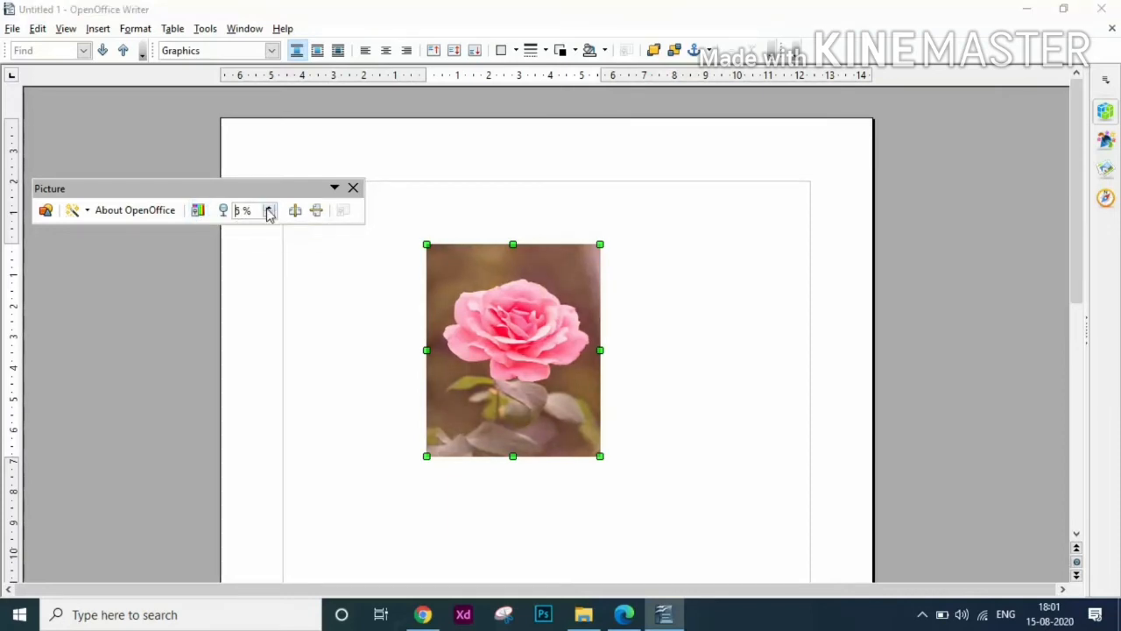
left_click(270, 210)
left_click(270, 210)
left_click(270, 207)
left_click(270, 207)
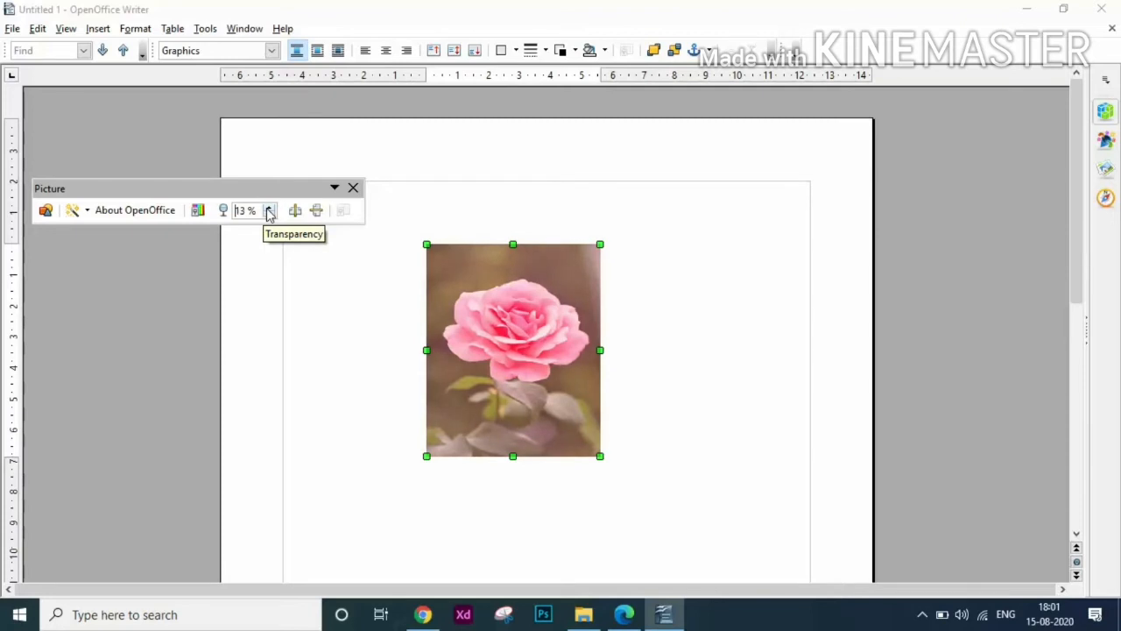
left_click(270, 210)
left_click(270, 211)
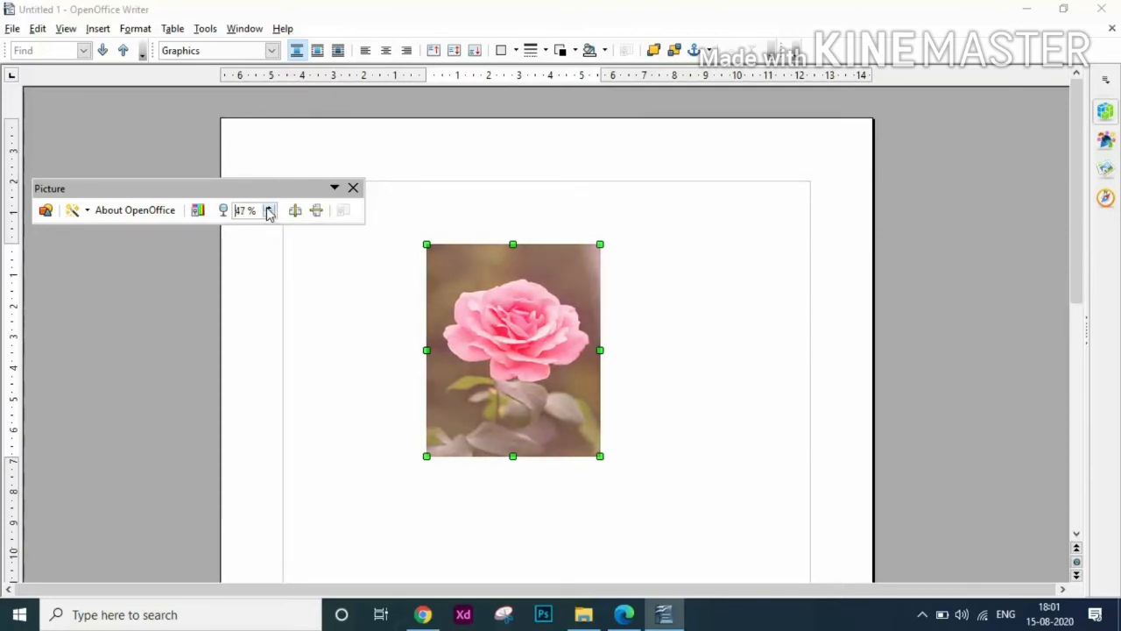
left_click(270, 210)
left_click(270, 210)
left_click(270, 210)
left_click(270, 211)
left_click(270, 210)
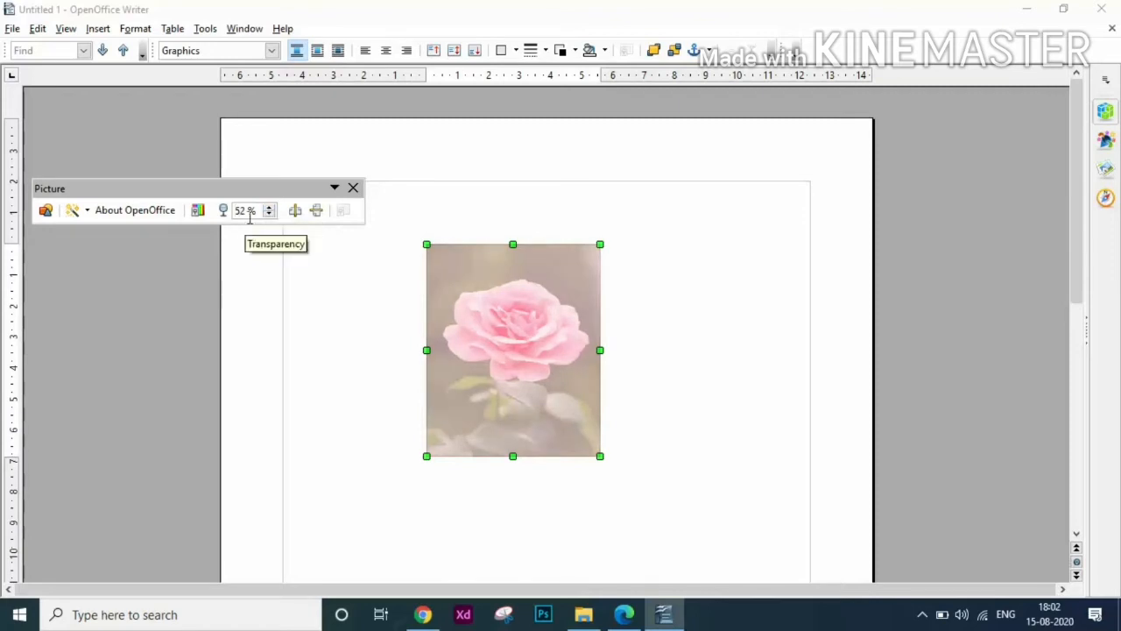
Try to undo the transparency change, and set the transparency of the rose picture to 0 %.
key("ctrl+z")
key("ctrl+z")
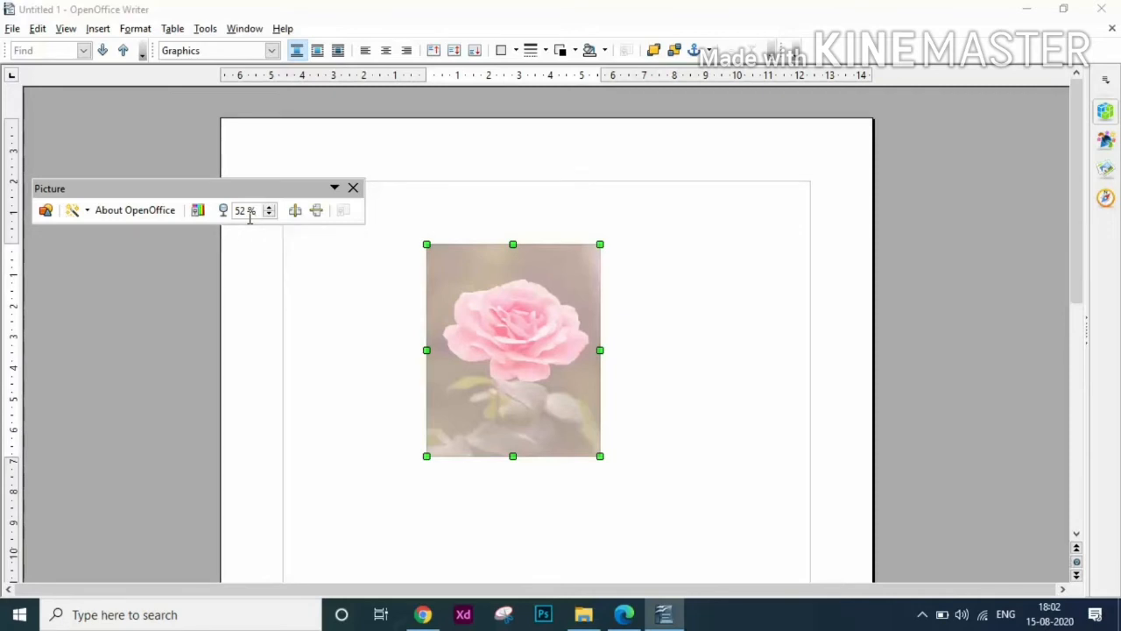
key("ctrl+z")
key("ctrl+z")
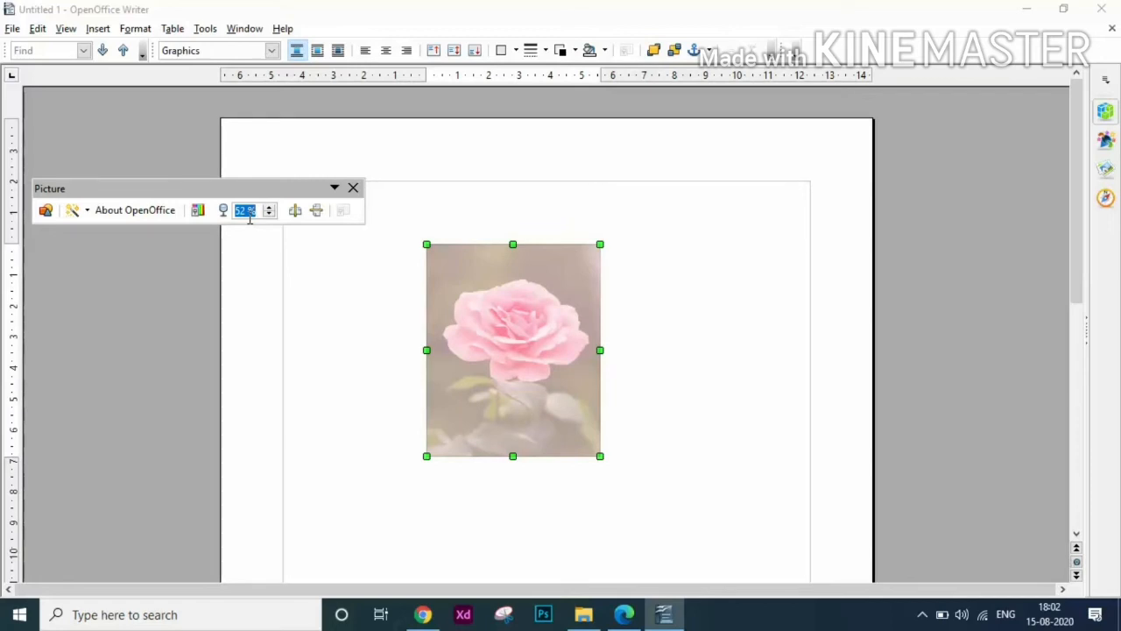
type("0")
key("Return")
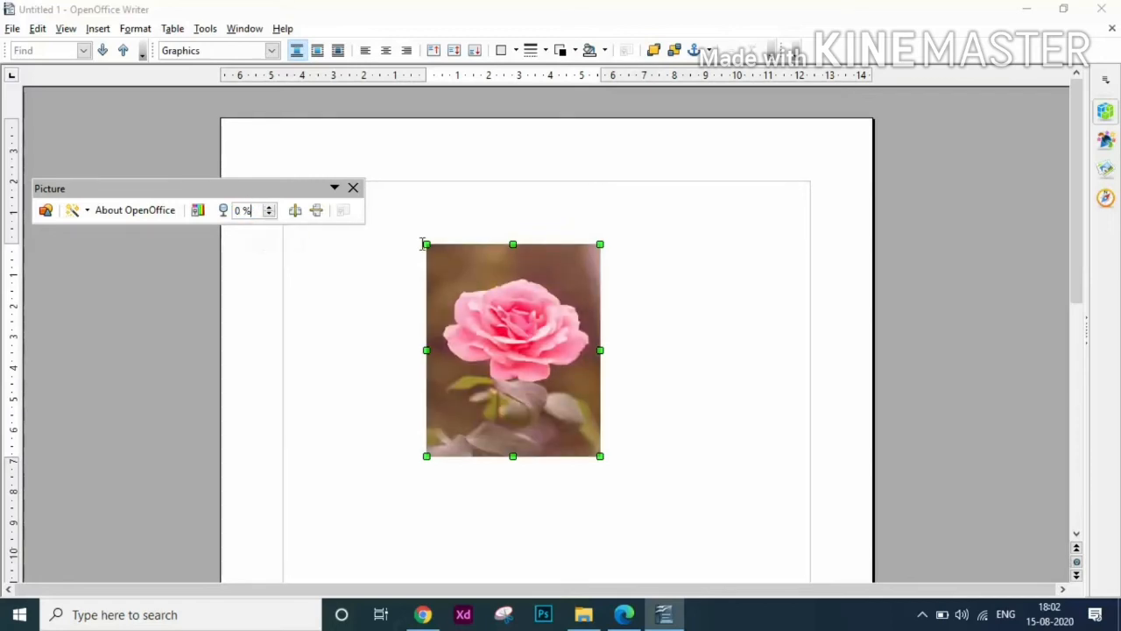
Try flipping the rose picture horizontally and vertically.
left_click(296, 211)
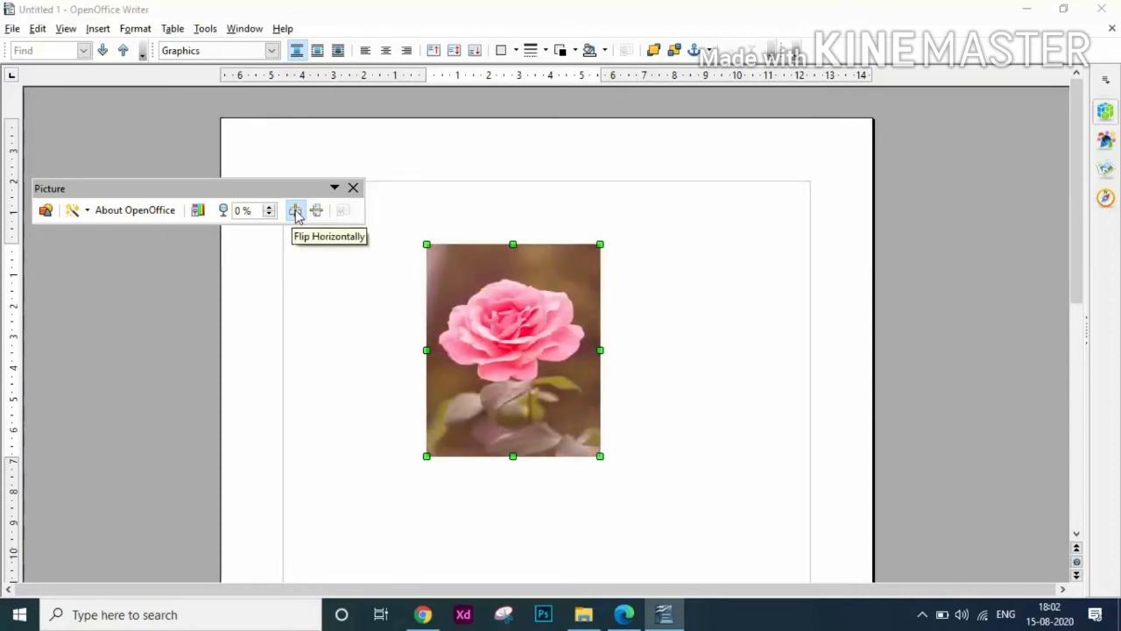
left_click(316, 220)
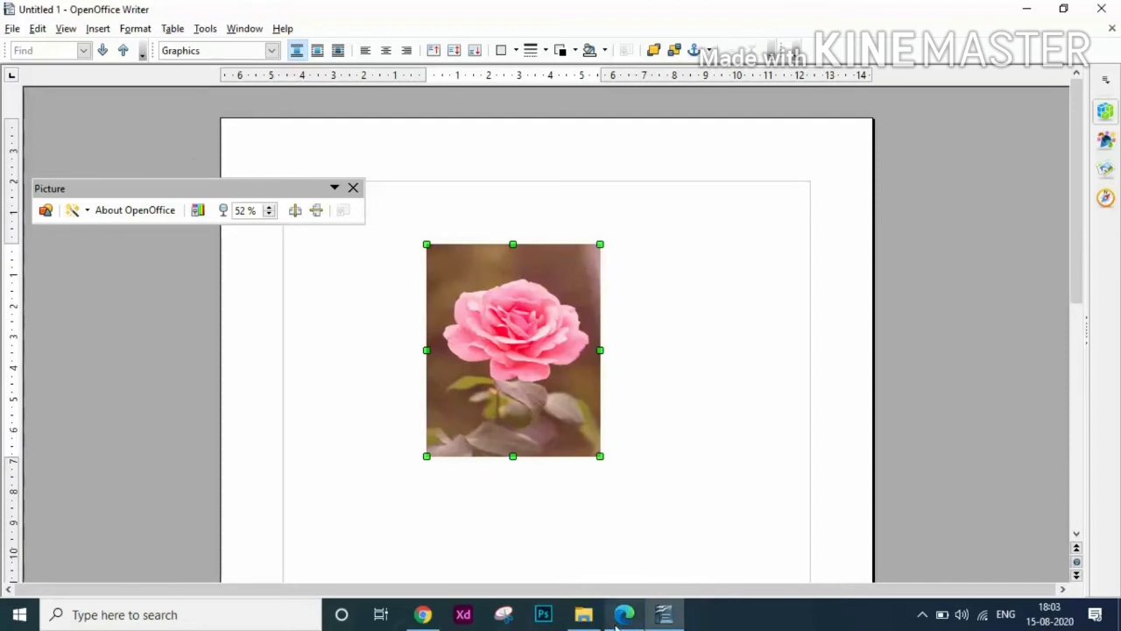
Switch to the curriculum PDF in Edge to read the image-related topics, and return to OpenOffice Writer.
left_click(623, 615)
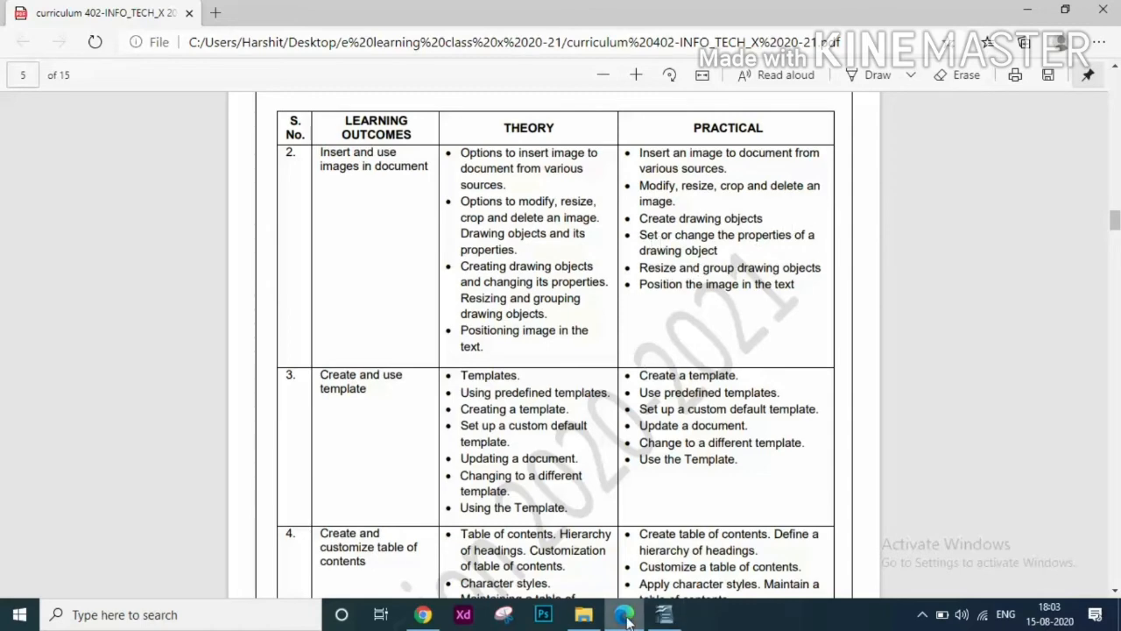
left_click(664, 615)
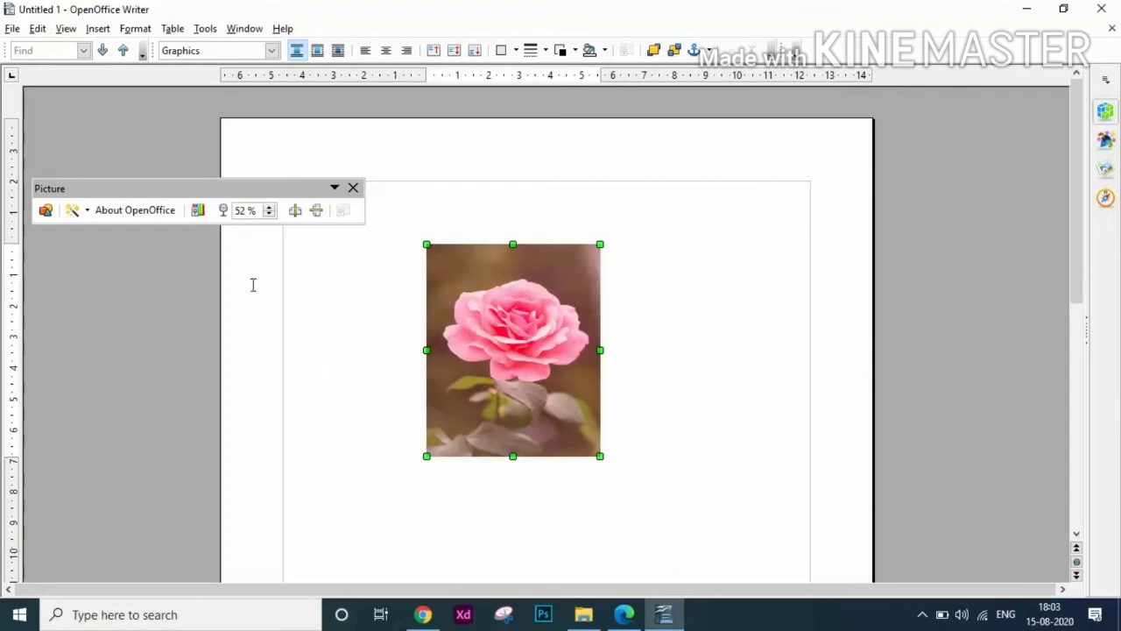
Show the Drawing toolbar and draw a diamond about 4 cm wide beside the lower right of the rose picture.
left_click(66, 28)
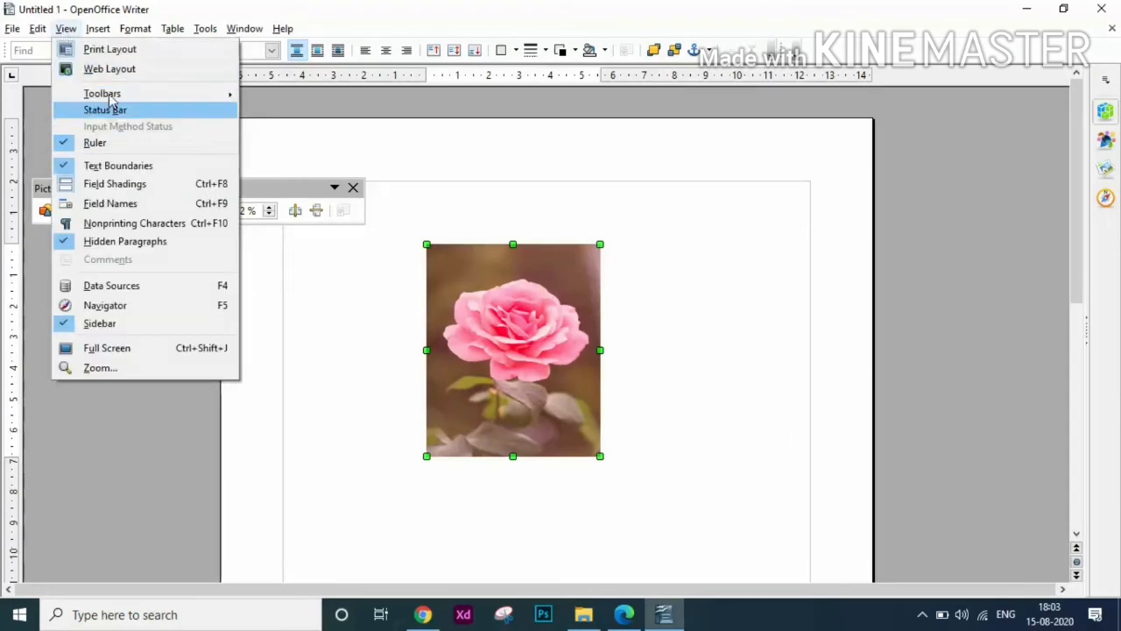
mouse_move(111, 93)
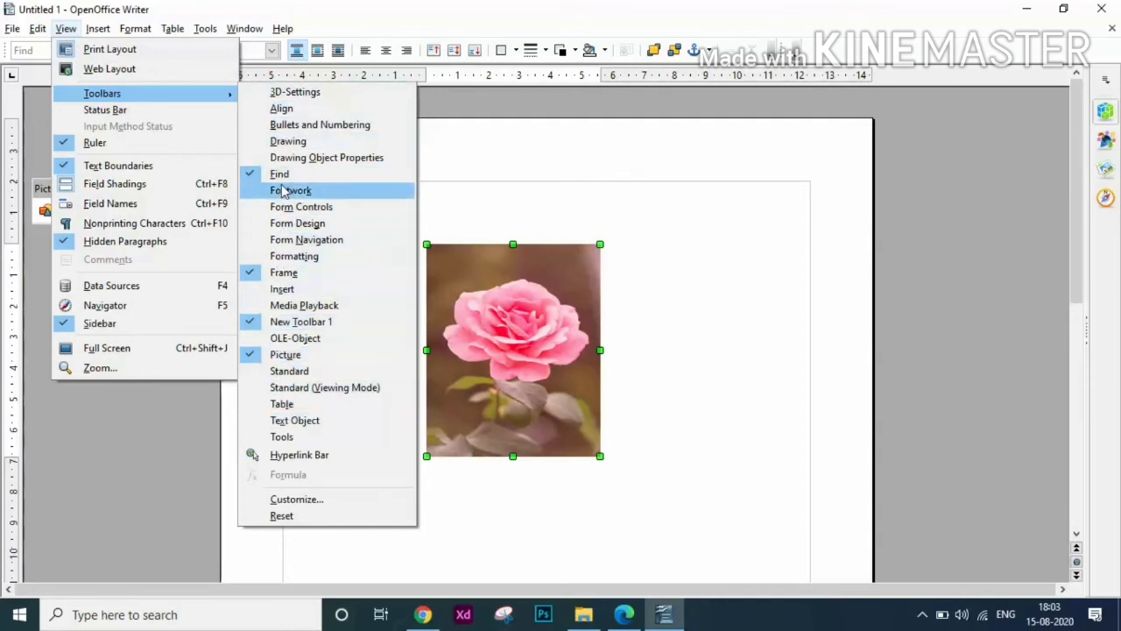
left_click(289, 141)
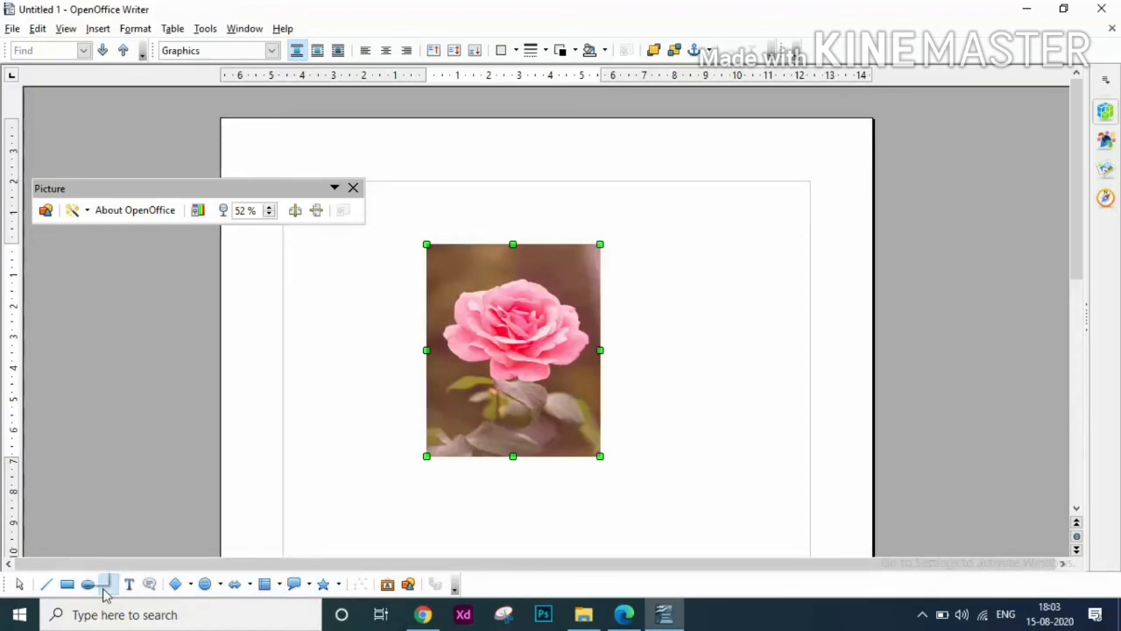
left_click(176, 584)
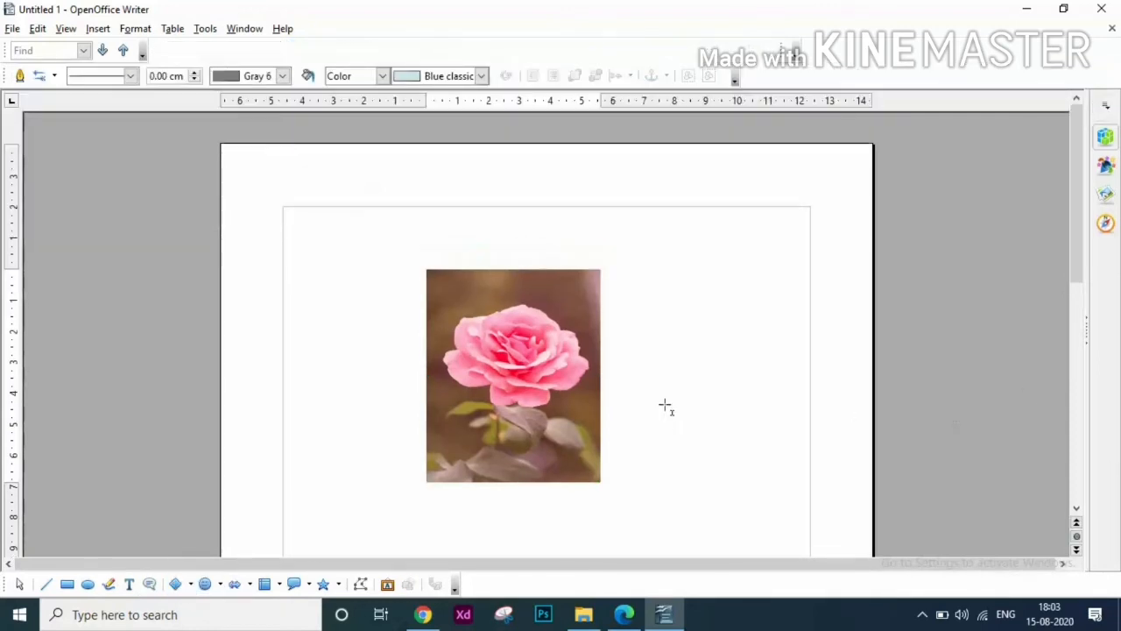
mouse_move(666, 406)
left_mouse_down()
mouse_move(684, 438)
mouse_move(744, 474)
mouse_move(786, 522)
left_mouse_up()
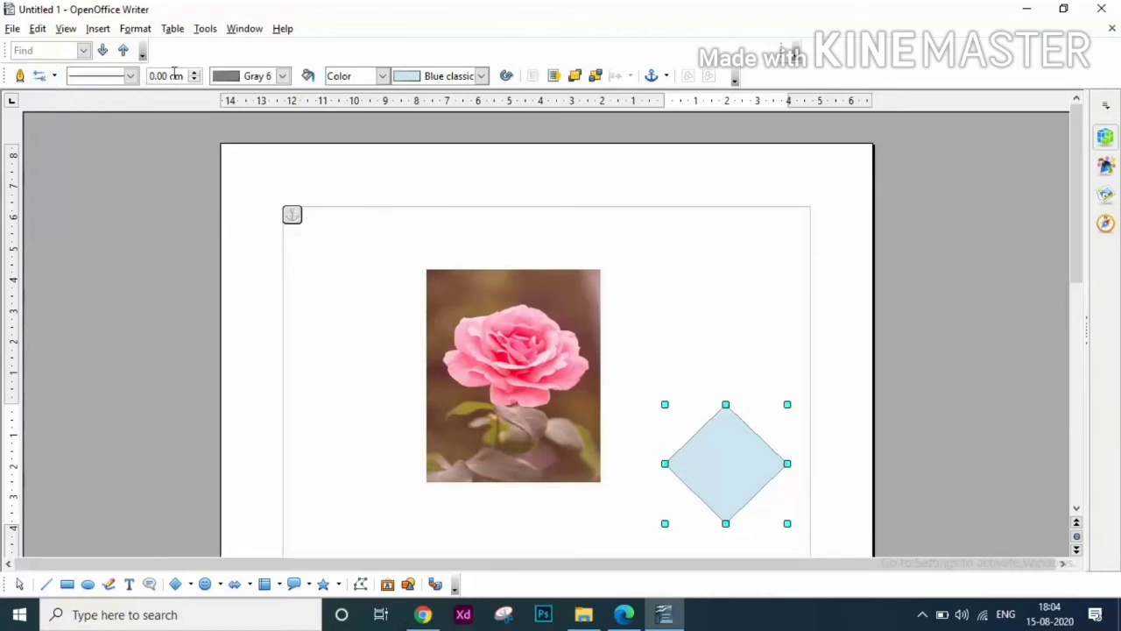
Try the Fine Dashed line style on the diamond, and set its line style to 3 Dashes 3 Dots (var).
left_click(129, 75)
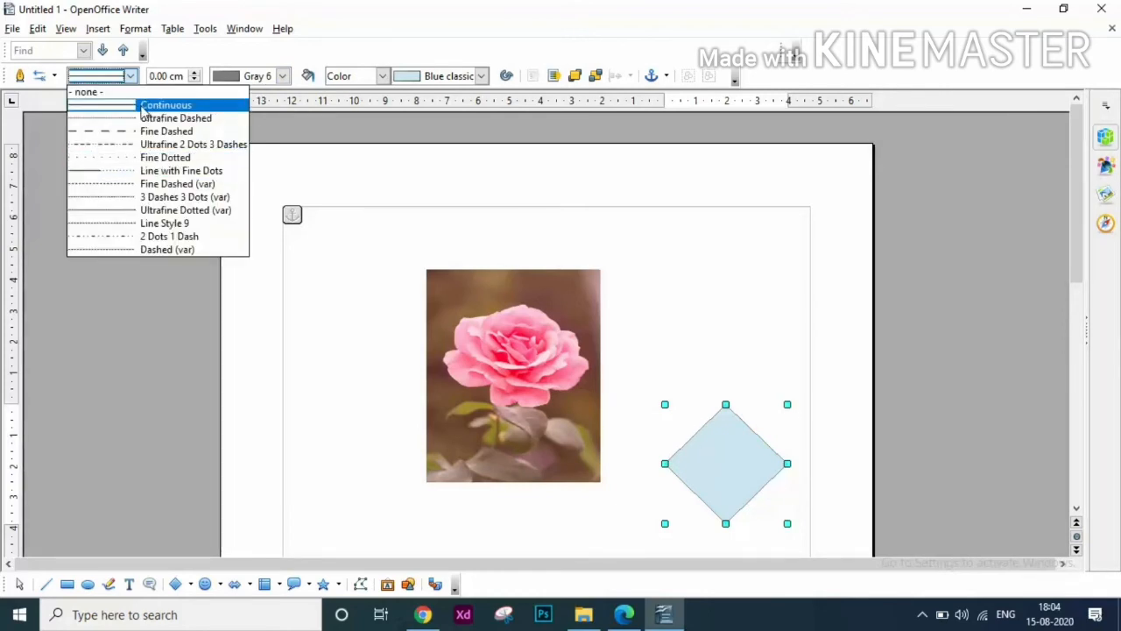
left_click(146, 138)
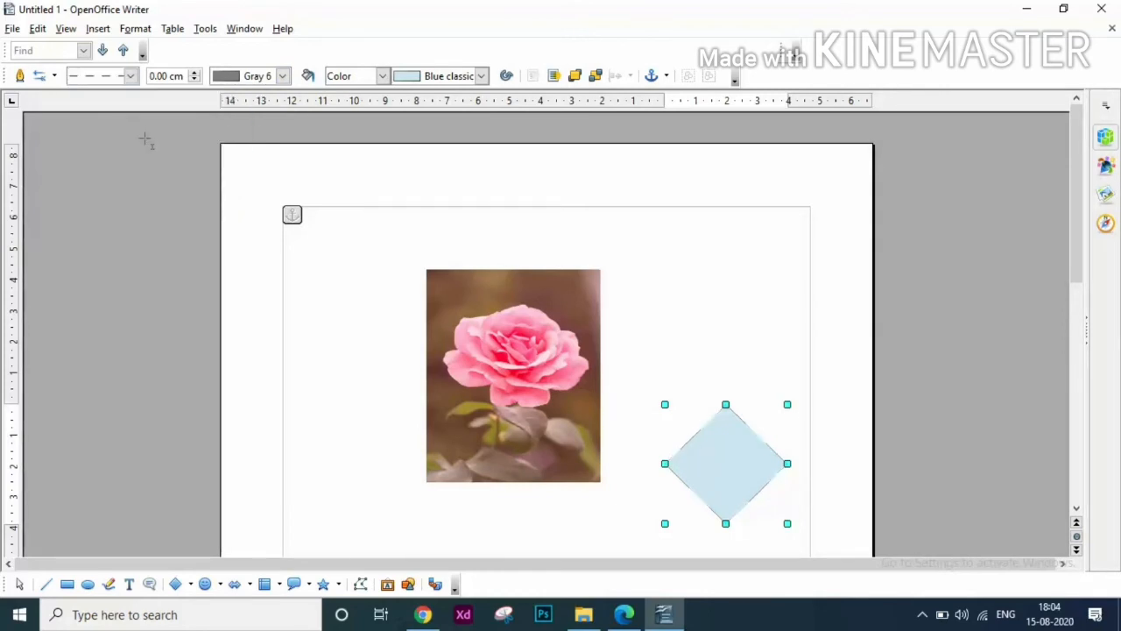
left_click(133, 77)
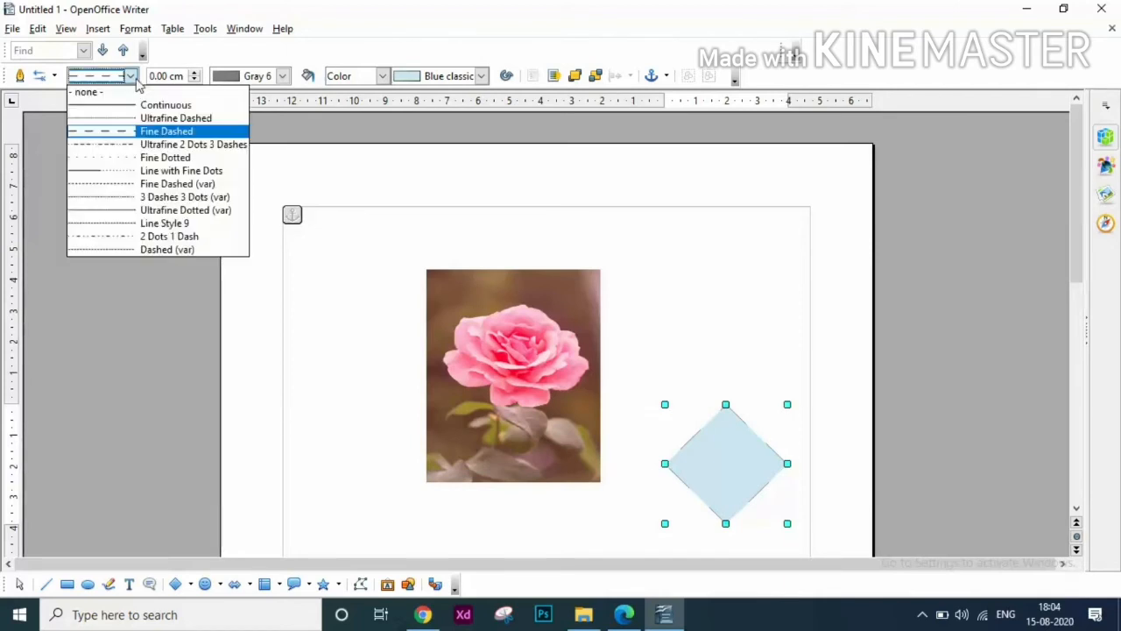
left_click(147, 197)
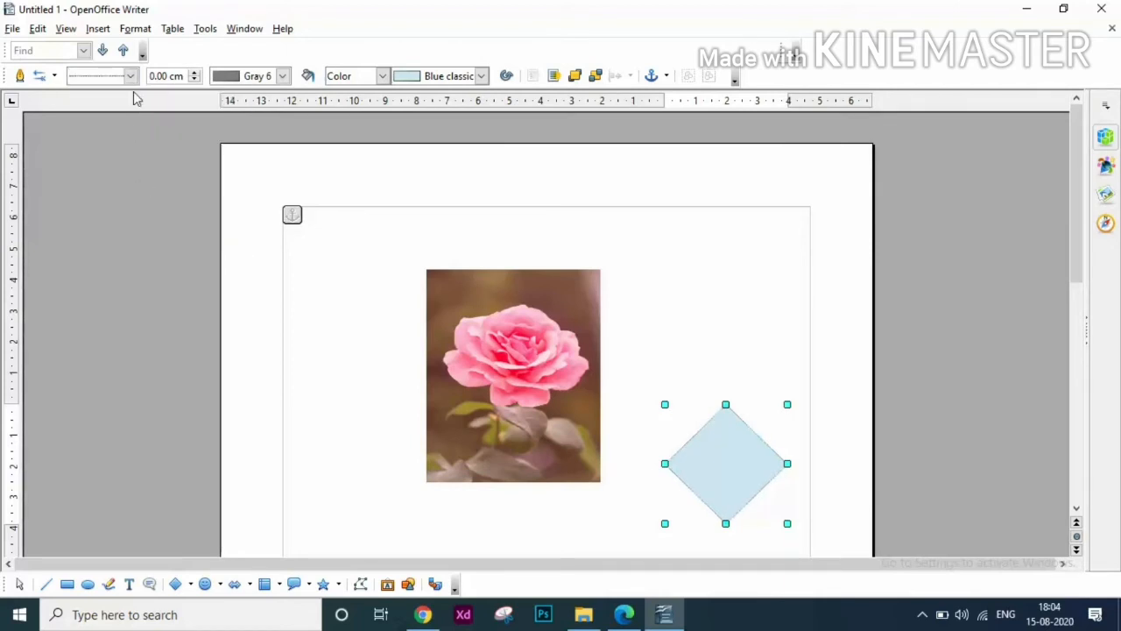
Try a line width of 0.30 cm on the diamond and return it to 0.00 cm.
left_click(194, 73)
left_click(194, 74)
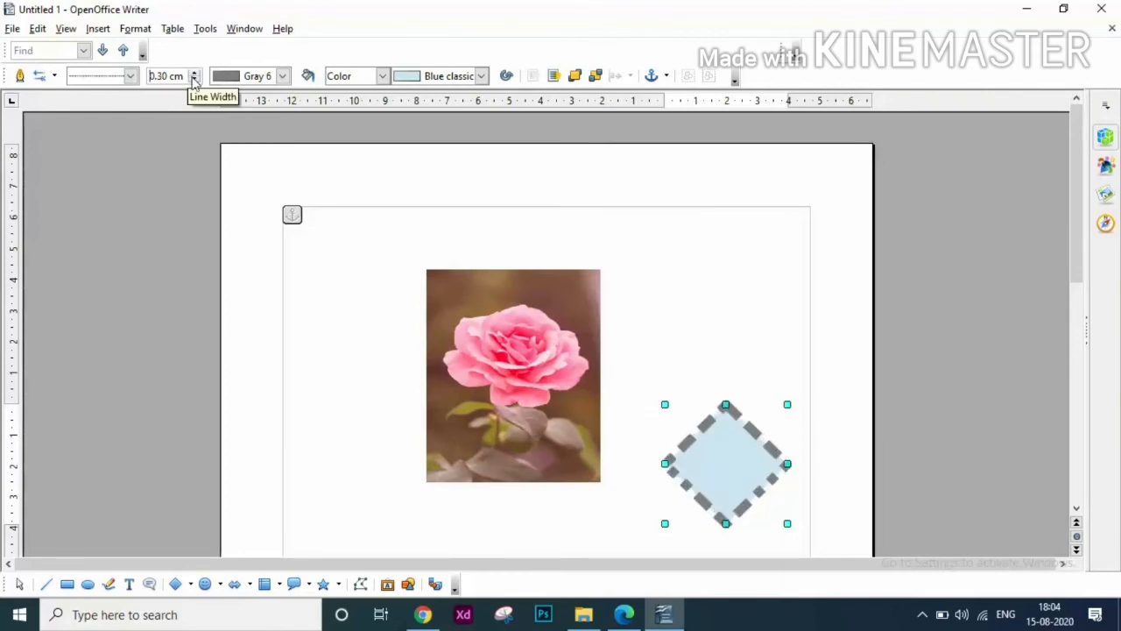
left_click(195, 80)
left_click(194, 80)
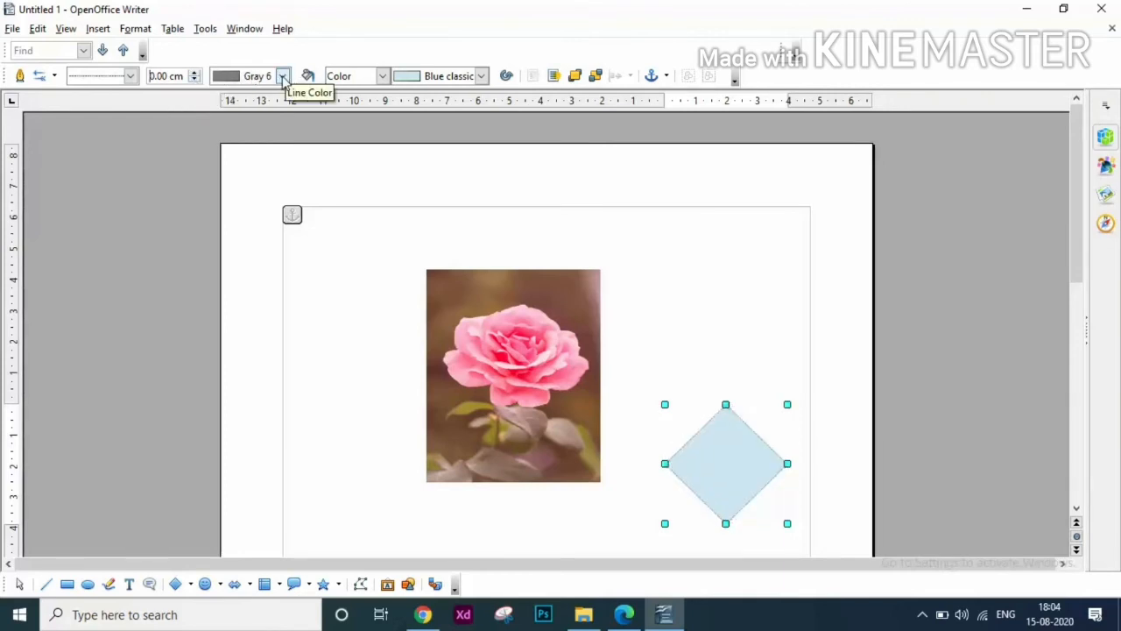
Set the diamond's line color to Black and its line width to 0.10 cm.
left_click(282, 77)
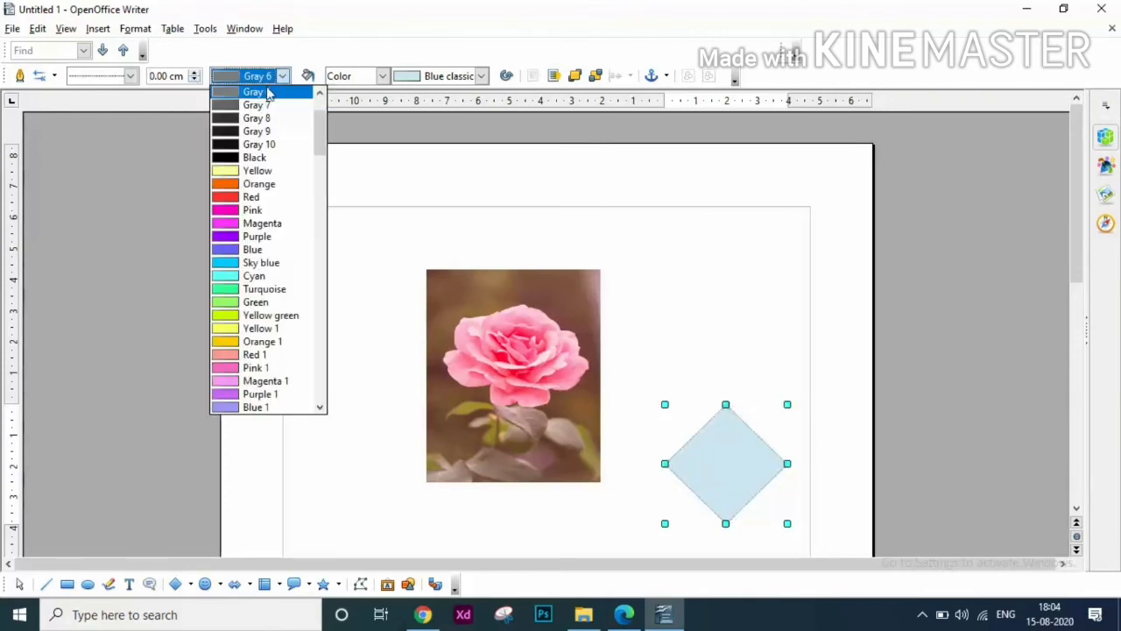
left_click(254, 158)
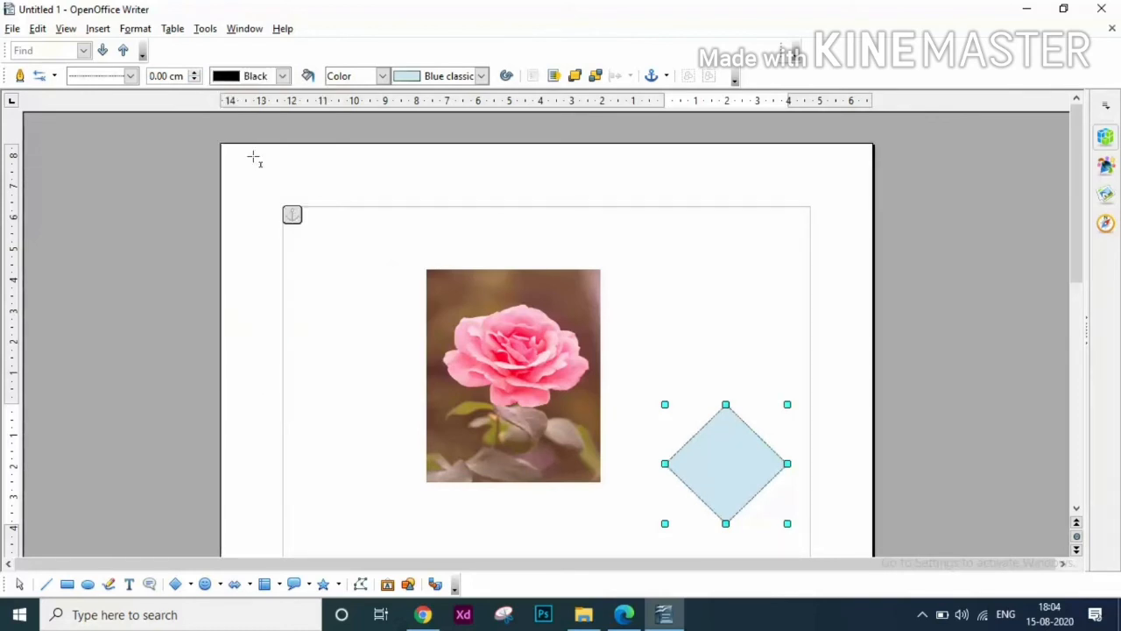
left_click(282, 77)
left_click(196, 73)
left_click(195, 72)
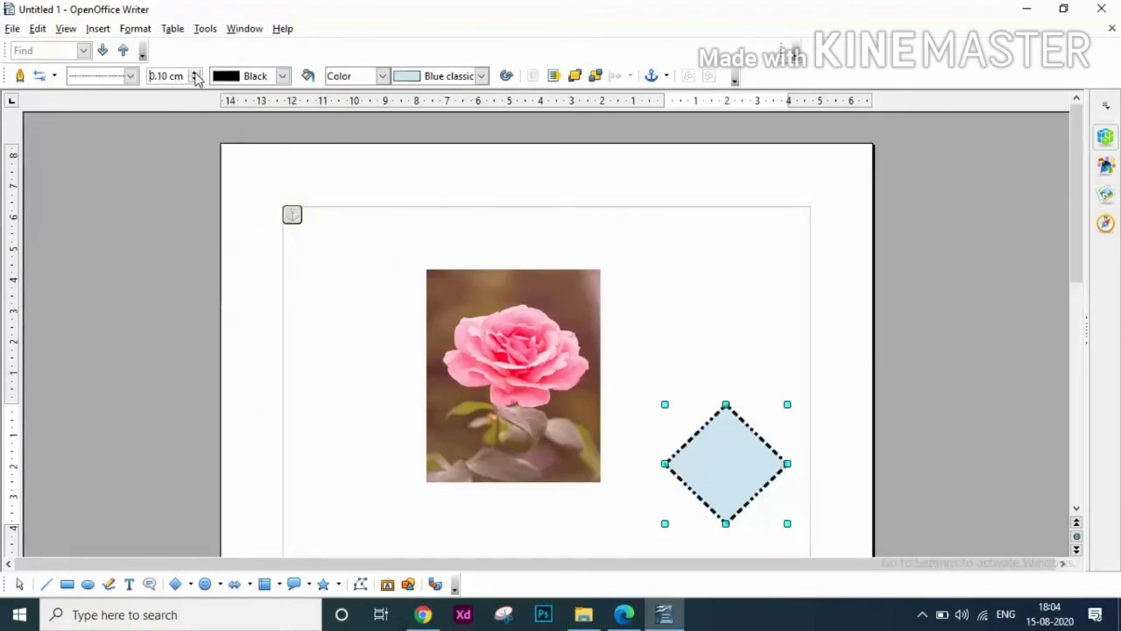
left_click(195, 73)
left_click(195, 81)
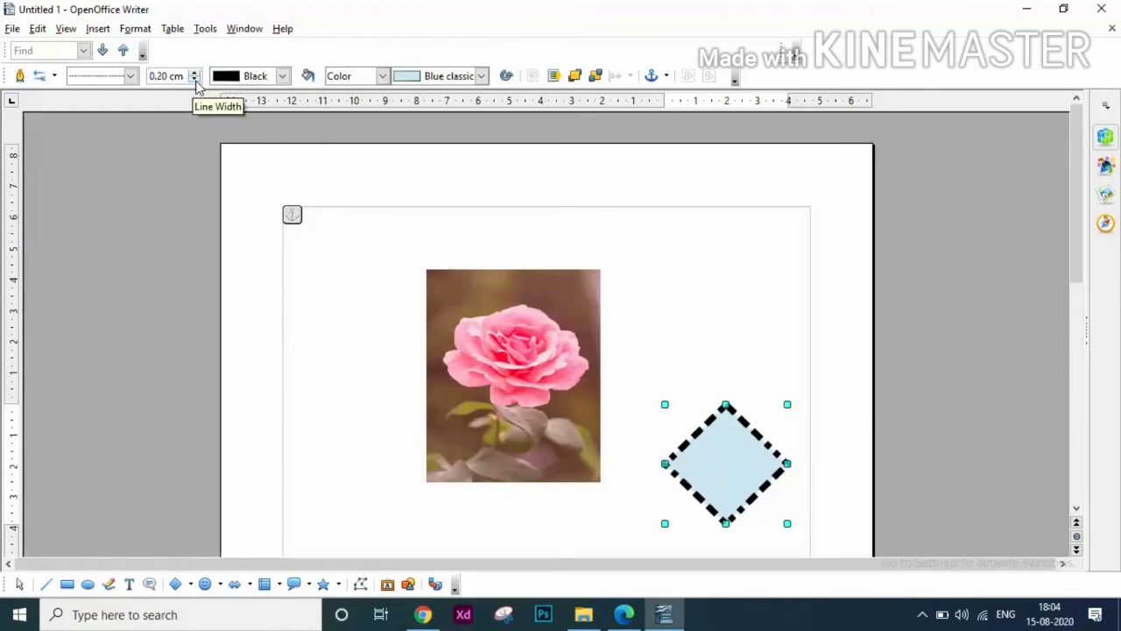
Try Green as the diamond's line color, and change the line color to orange.
left_click(282, 76)
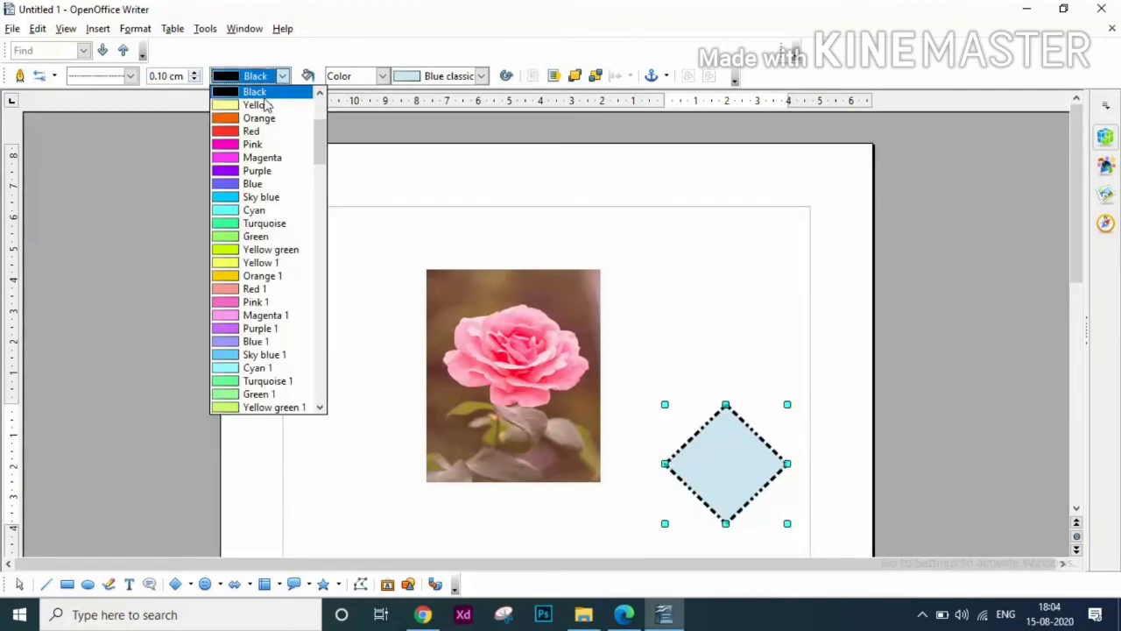
left_click(243, 235)
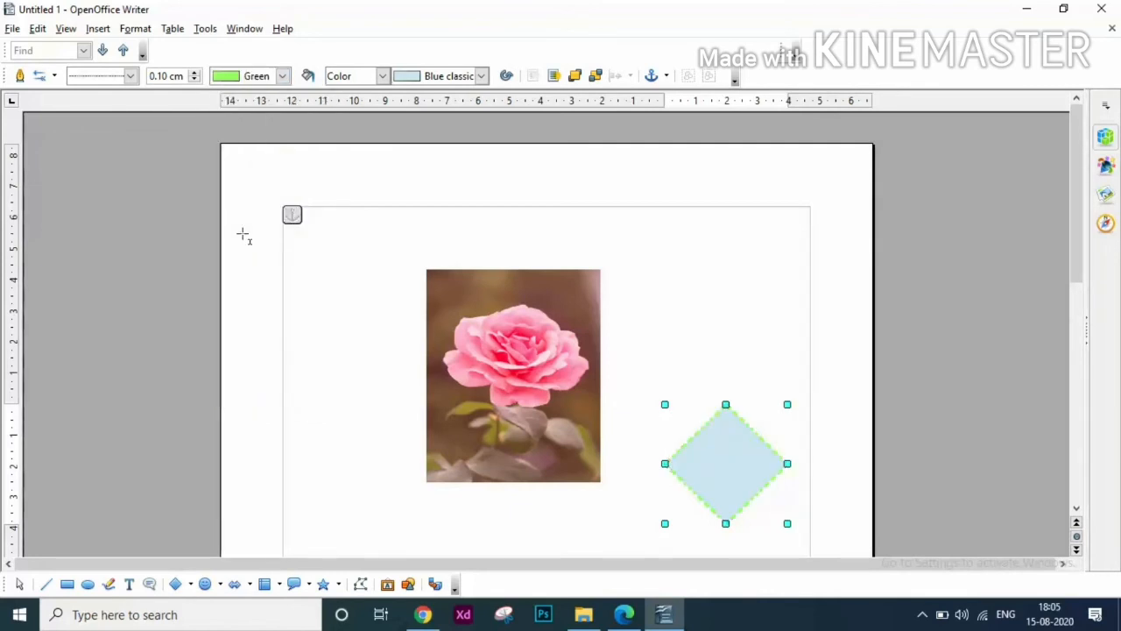
left_click(282, 77)
left_click(257, 291)
Keep Color as the diamond's fill type and set its fill color to Pink.
left_click(383, 76)
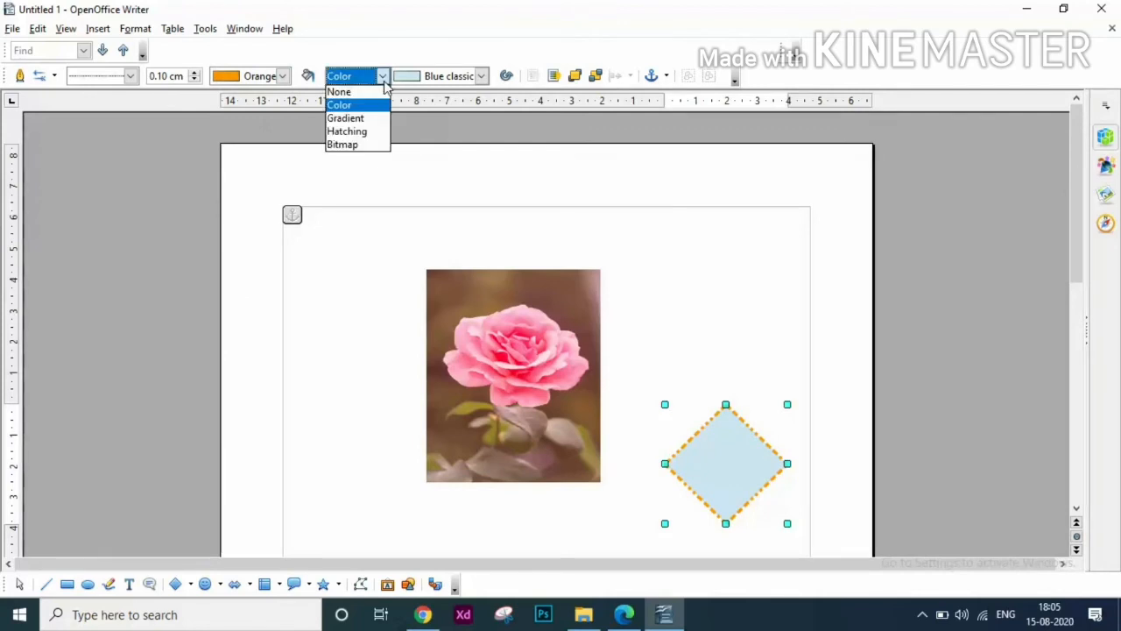
left_click(355, 106)
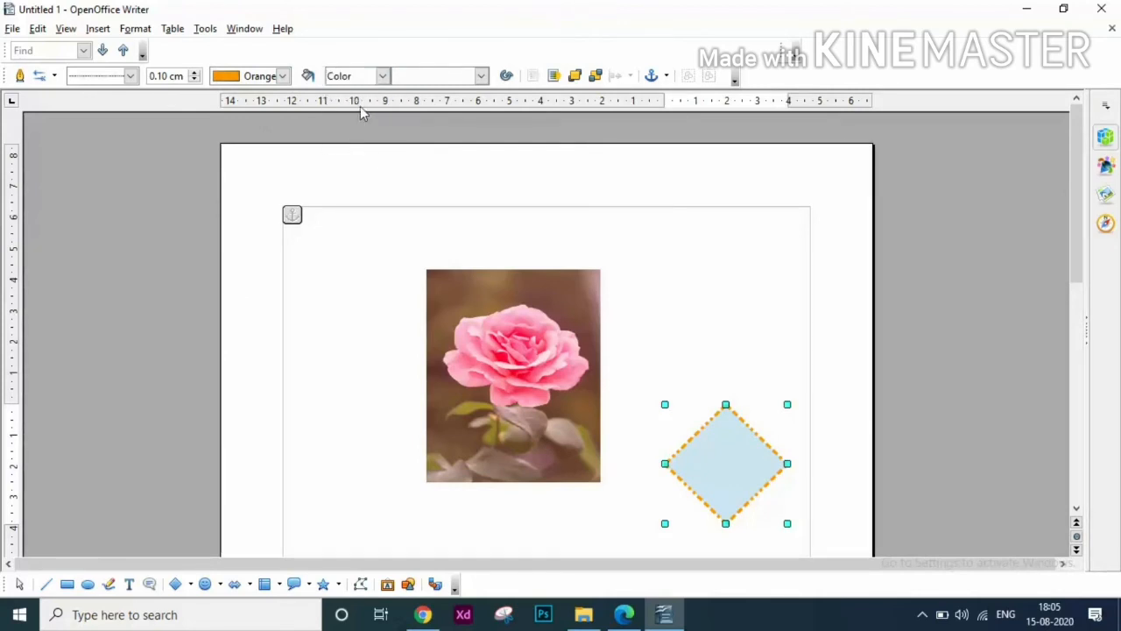
left_click(481, 76)
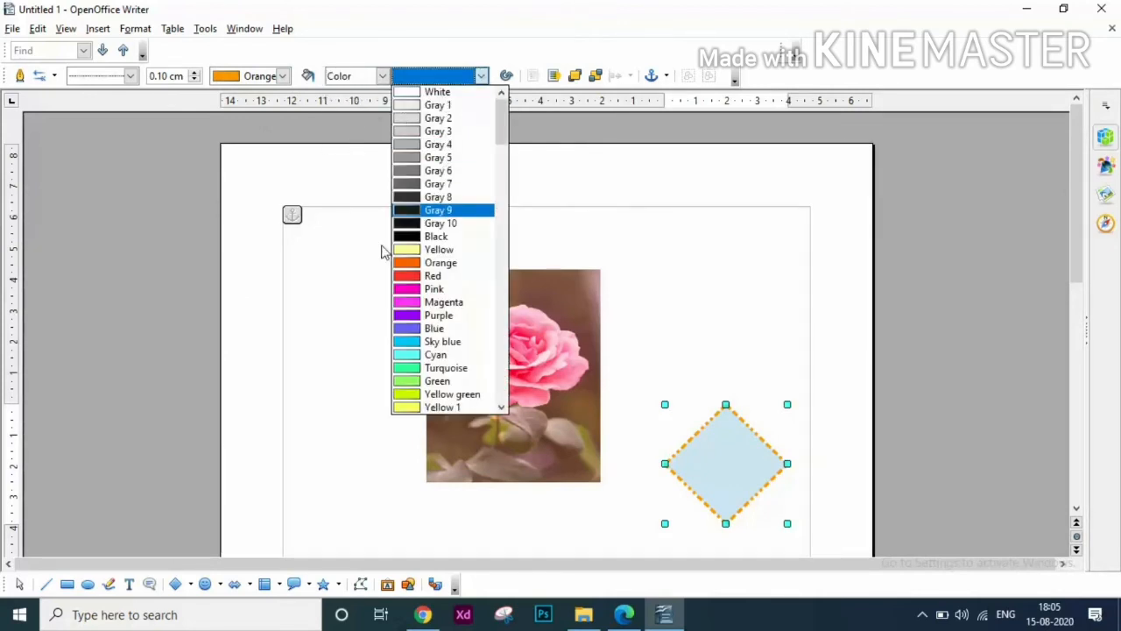
left_click(400, 290)
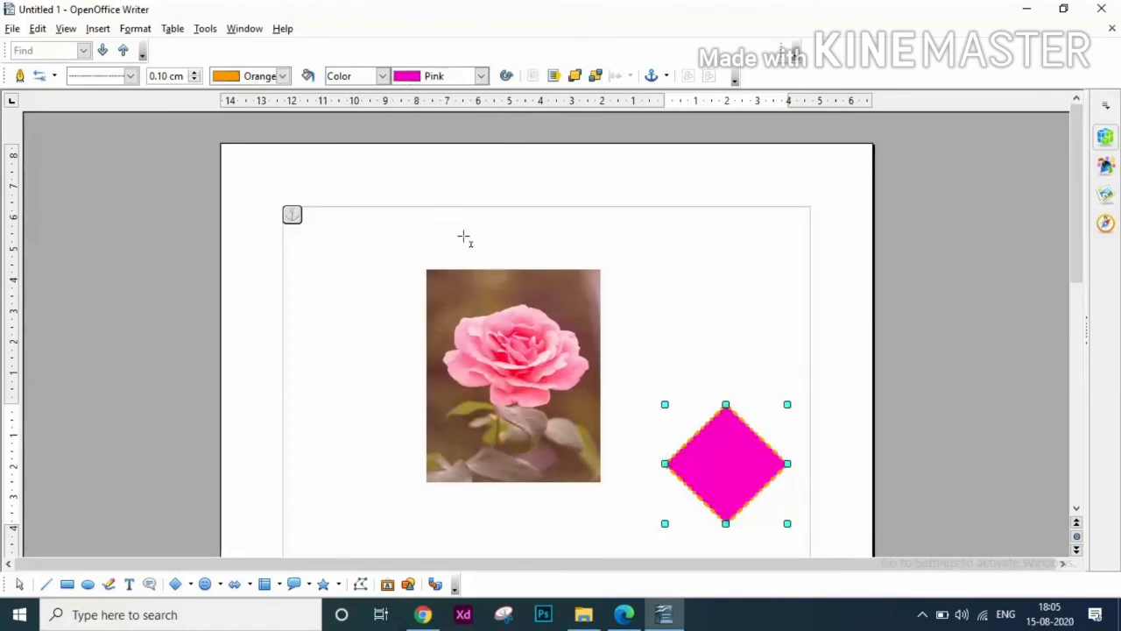
Rotate the pink diamond clockwise into a tilted square, and check the image topics in the curriculum PDF in the browser.
left_click(507, 77)
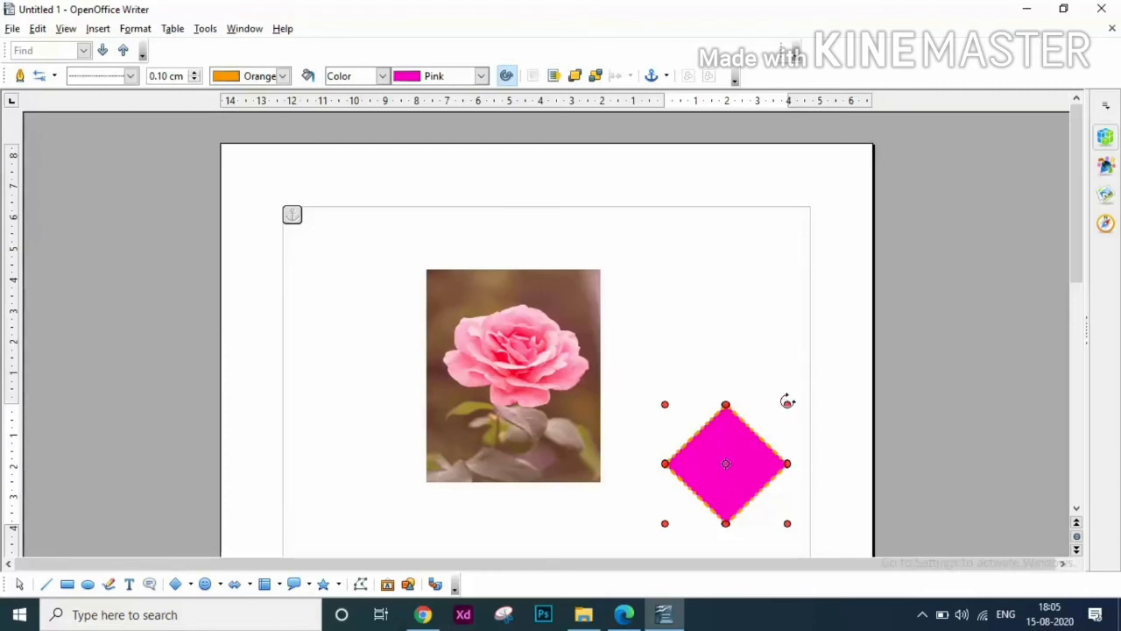
left_click_drag(788, 401, 790, 488)
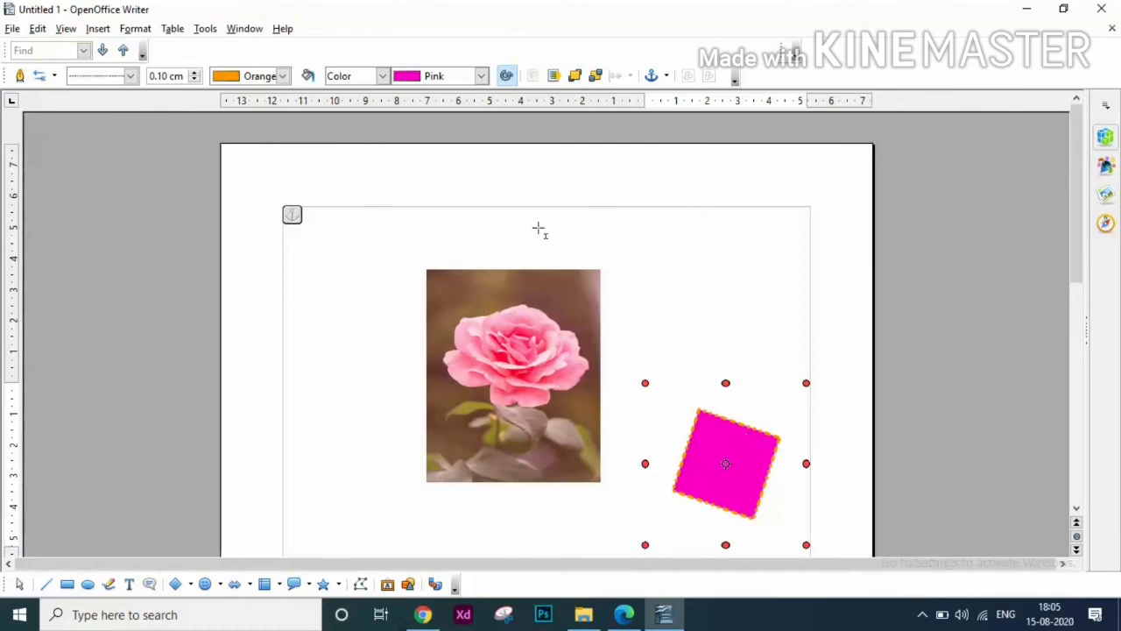
left_click(624, 614)
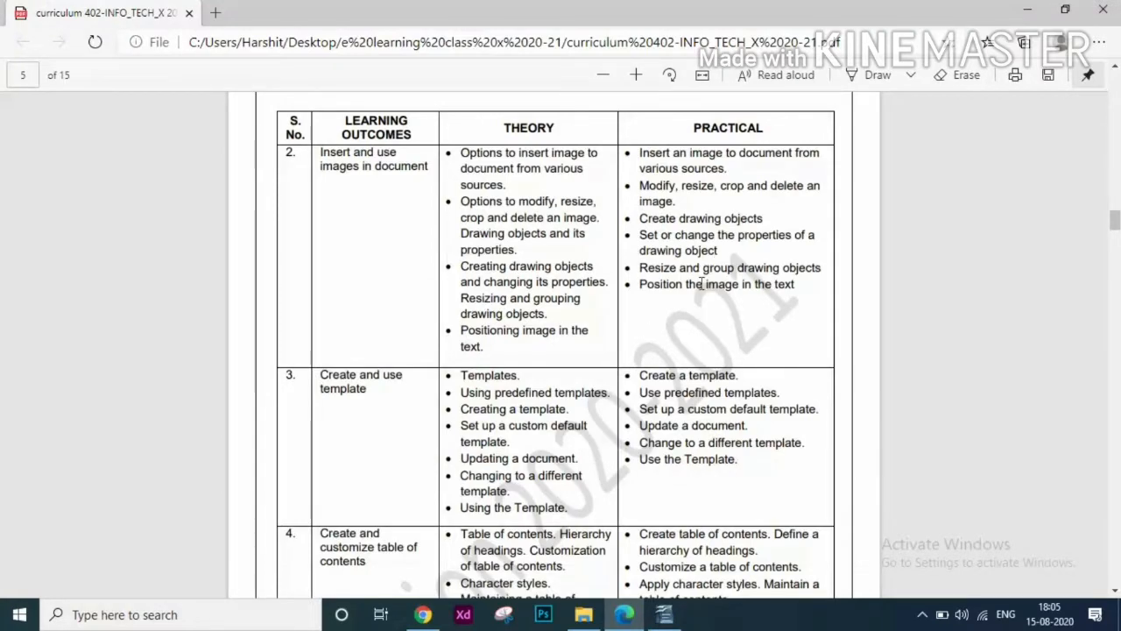
left_click(664, 614)
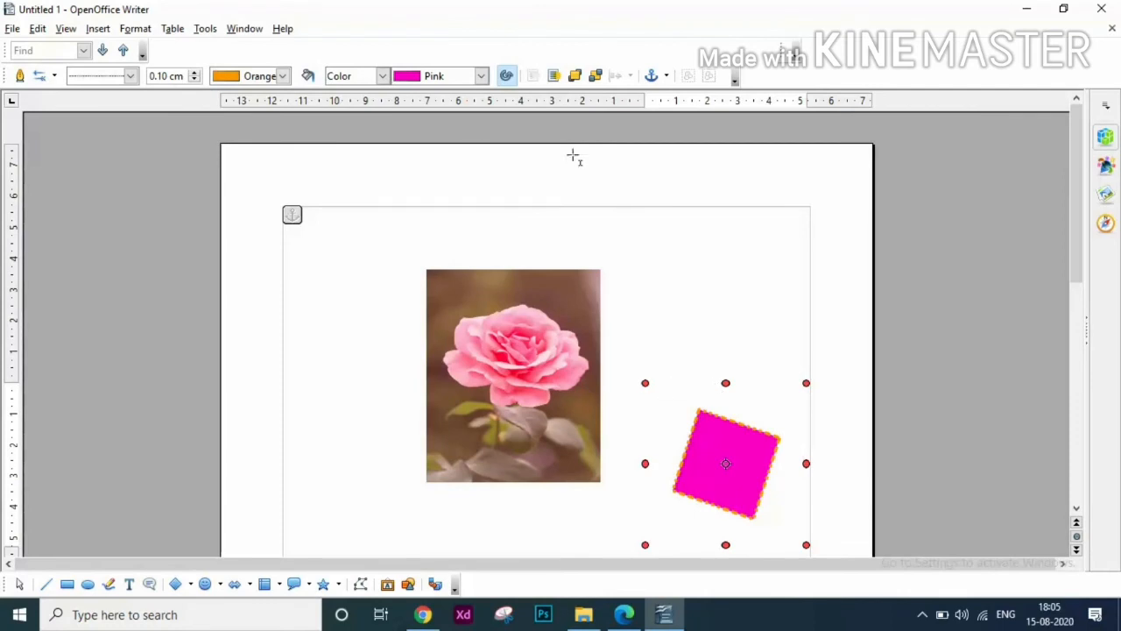
Leave rotation mode and resize the tilted pink shape from its corners, shrinking it and finally enlarging it.
left_click(506, 76)
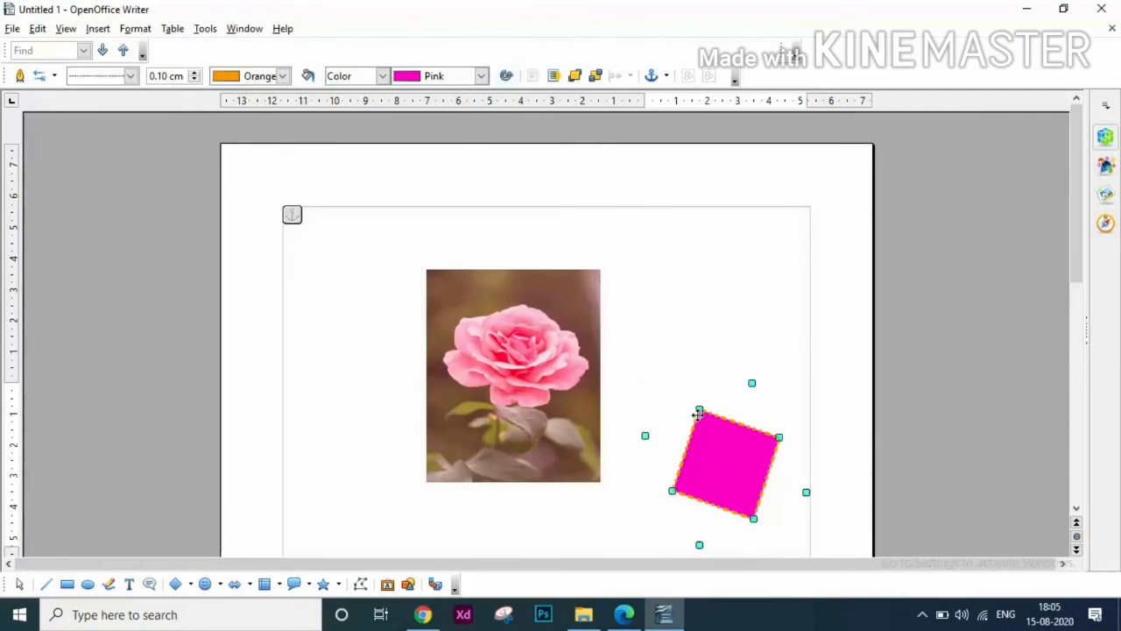
left_click_drag(698, 409, 709, 429)
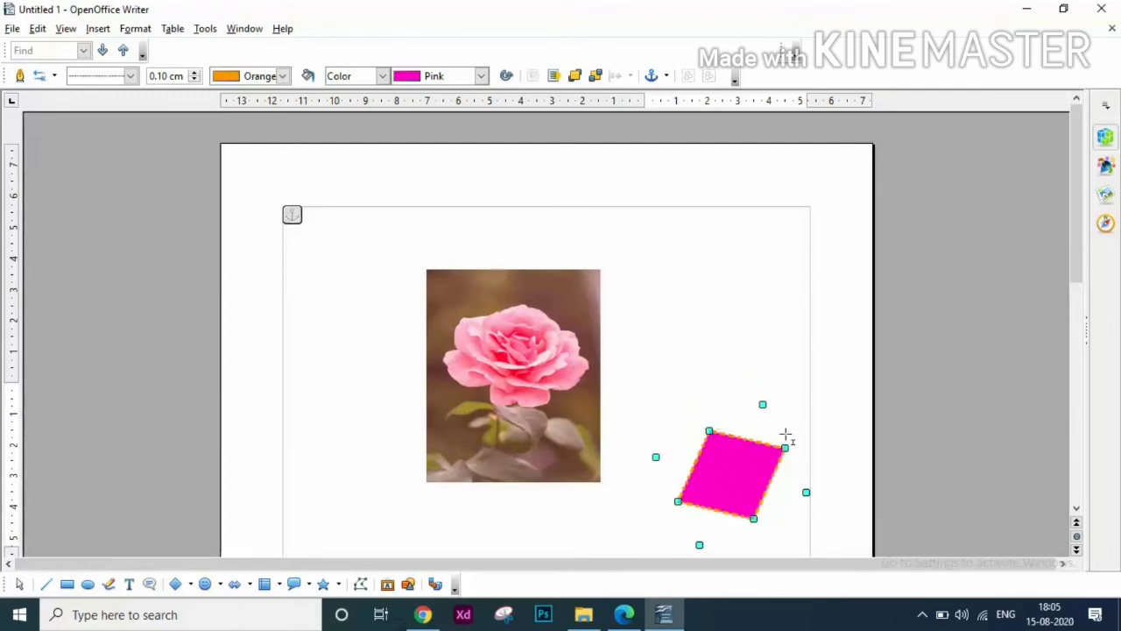
left_click_drag(771, 456, 751, 464)
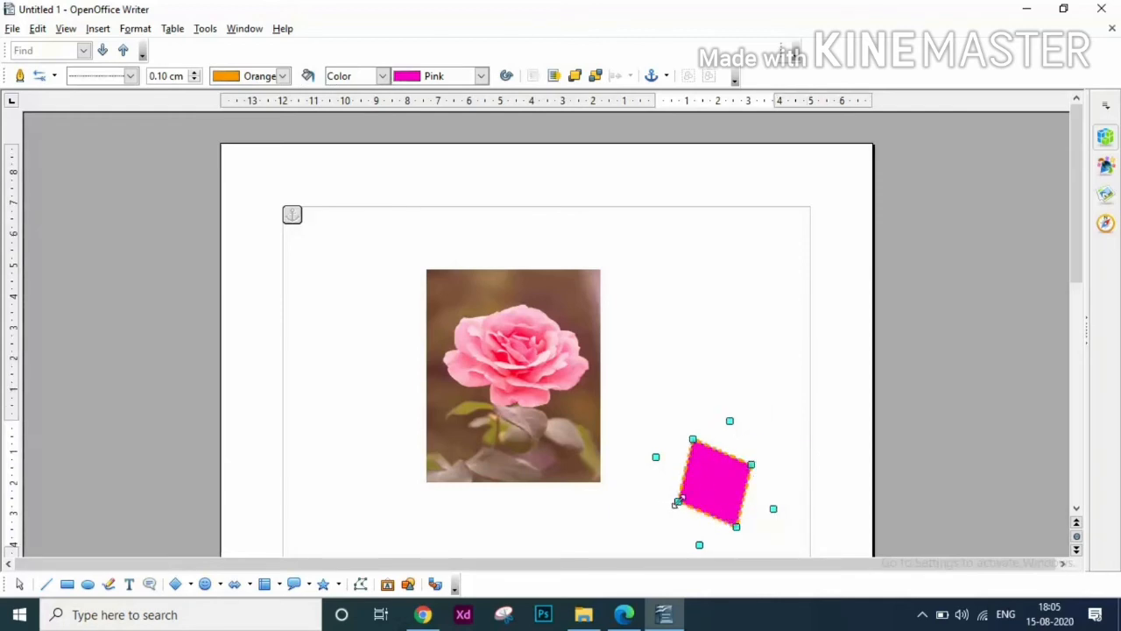
left_click_drag(668, 508, 669, 506)
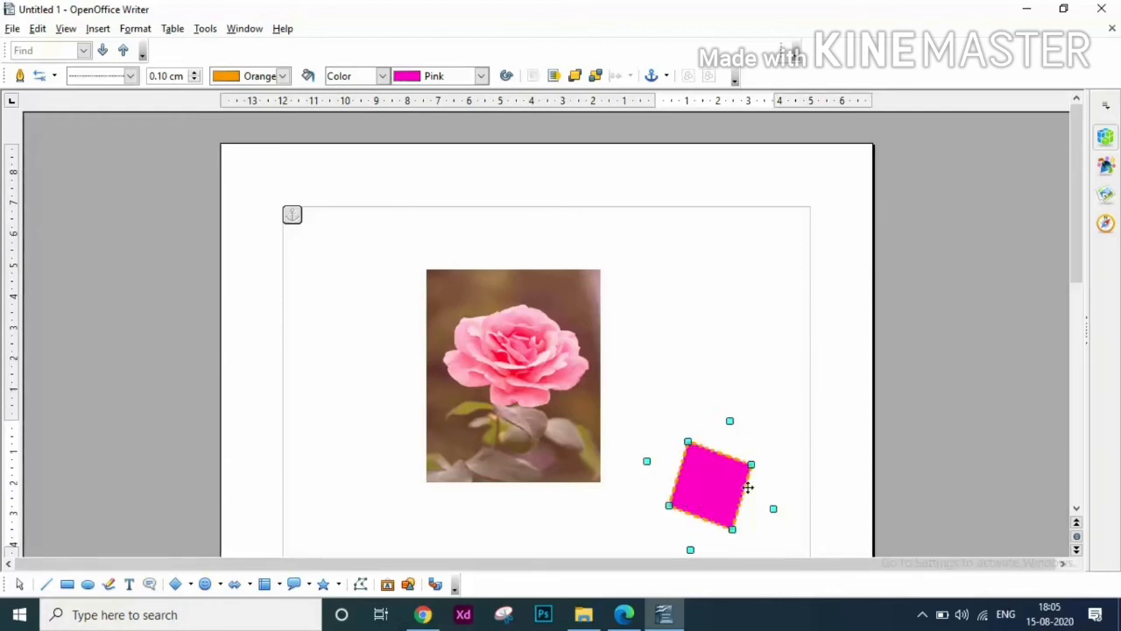
left_click_drag(750, 465, 758, 462)
left_click_drag(691, 438, 675, 390)
left_click_drag(750, 438, 781, 422)
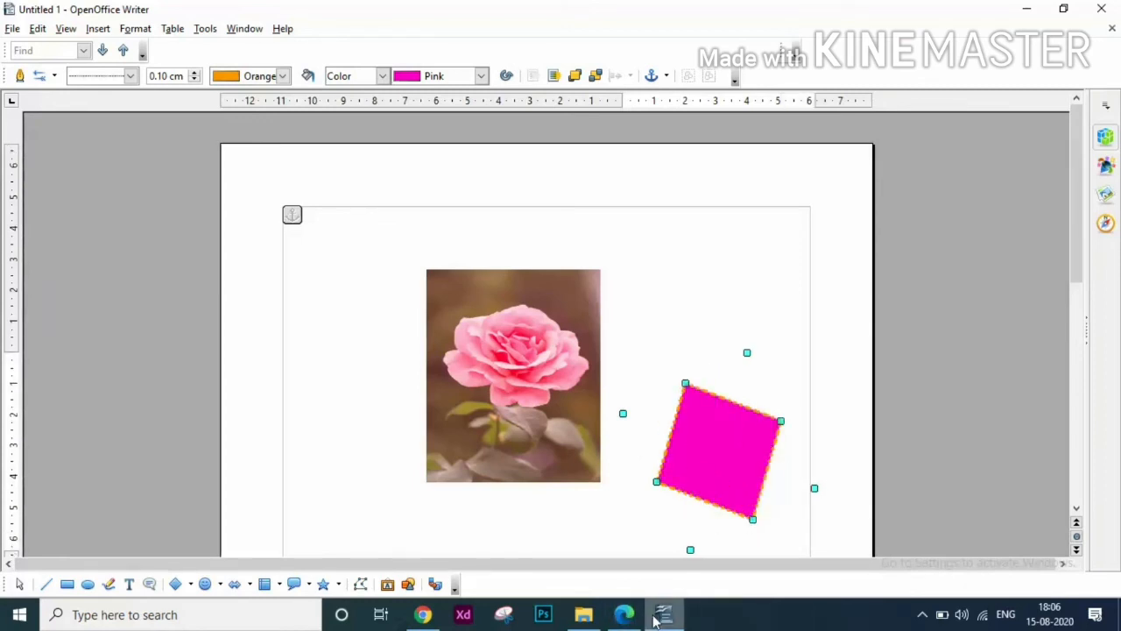
Check the curriculum PDF, return to Writer, group the smiley face with the pink shape, and move the group down and to the right.
left_click(623, 616)
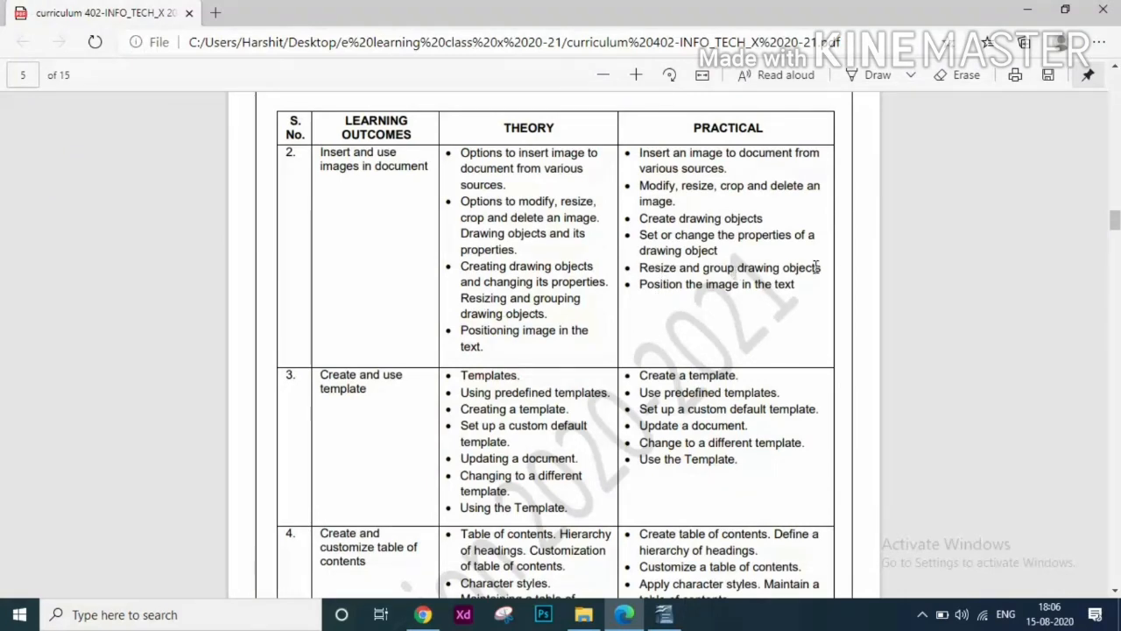
left_click(664, 615)
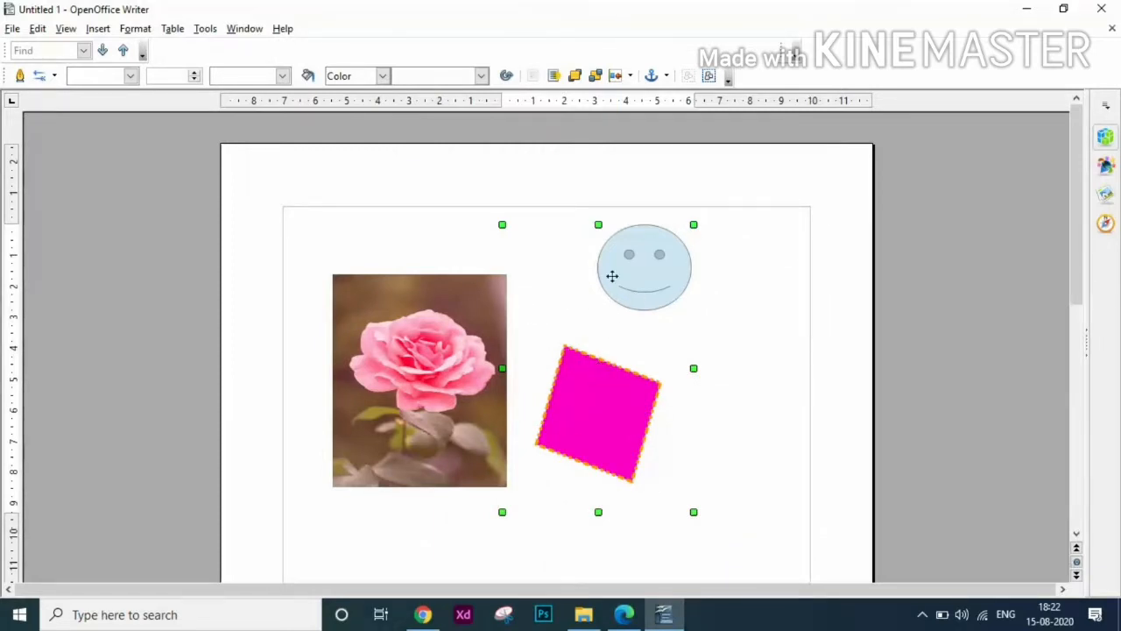
right_click(613, 401)
mouse_move(671, 331)
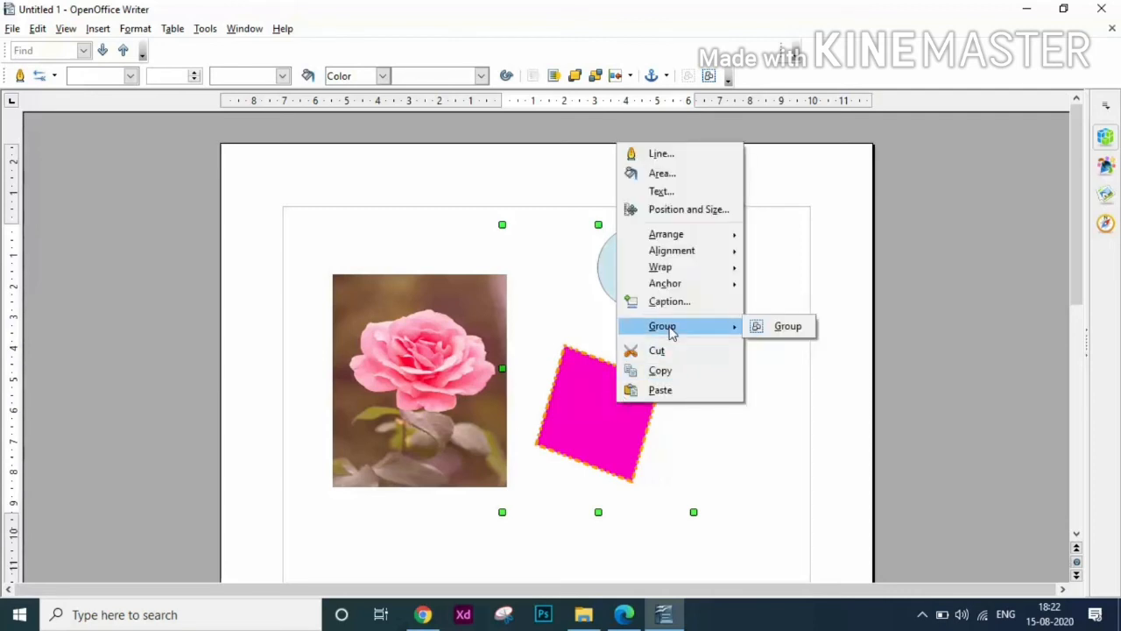
left_click(782, 326)
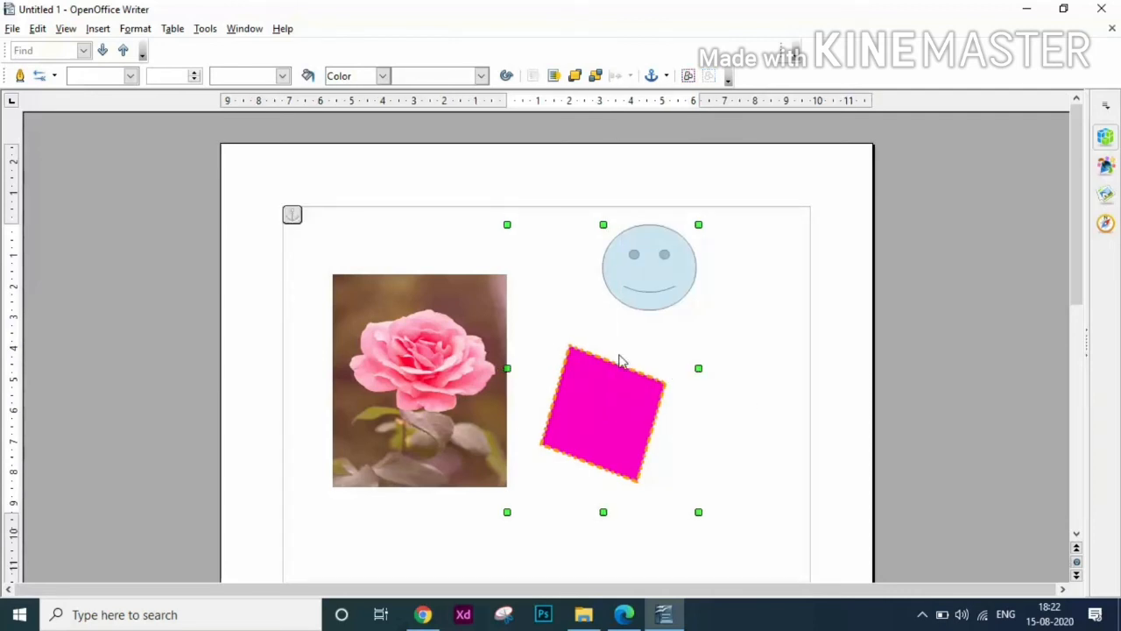
left_click_drag(618, 389, 669, 441)
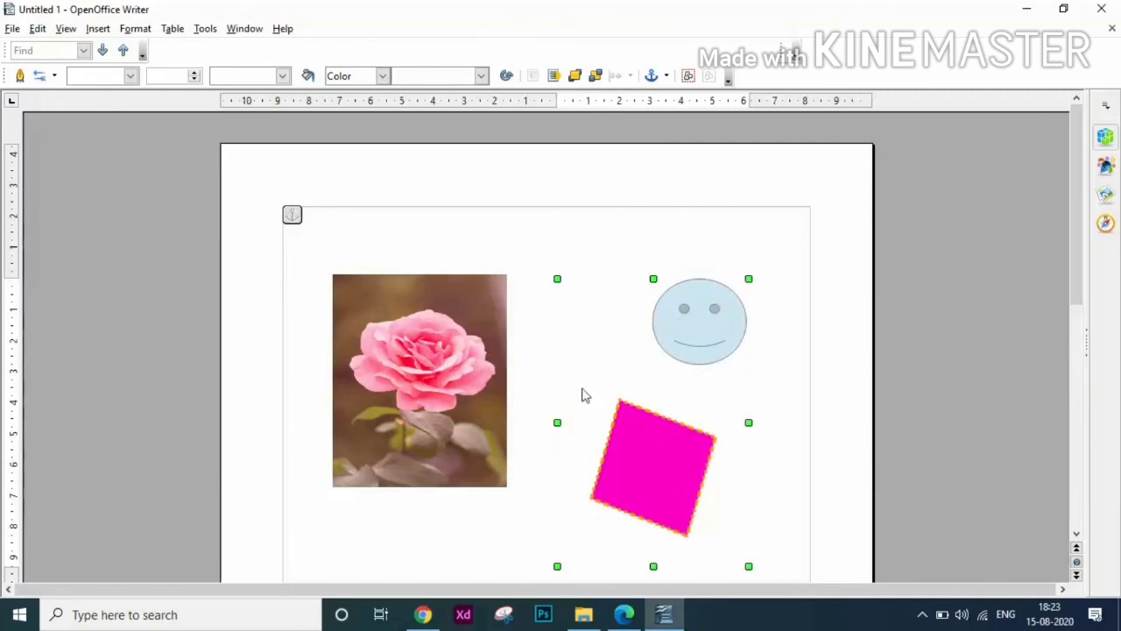
Ungroup the smiley face and the pink shape, and move each of them slightly on its own.
right_click(665, 444)
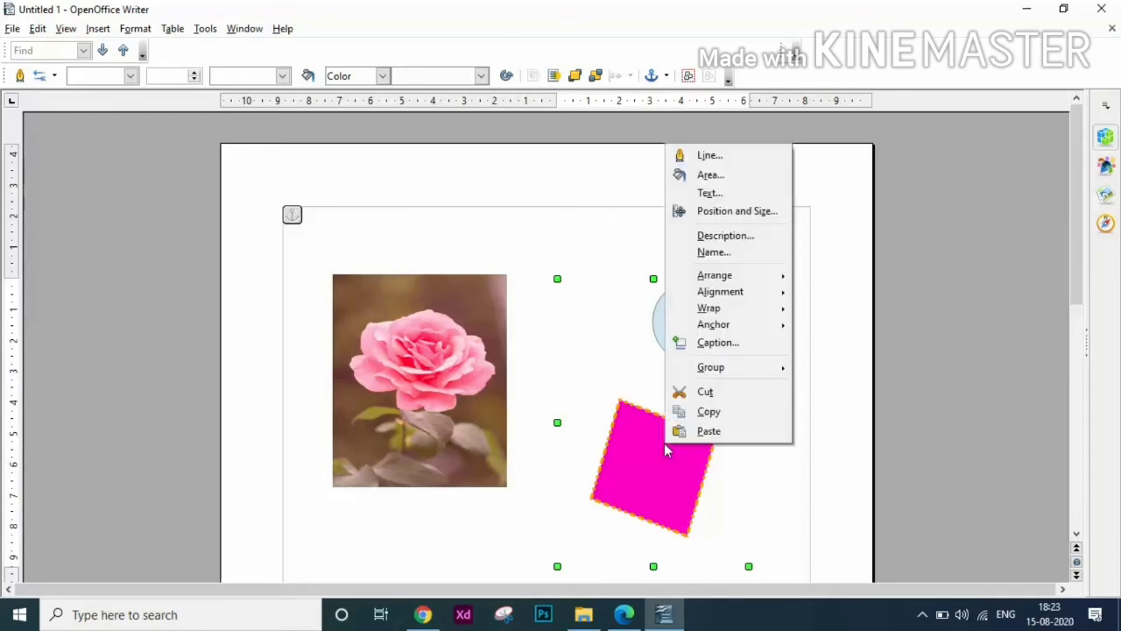
mouse_move(702, 373)
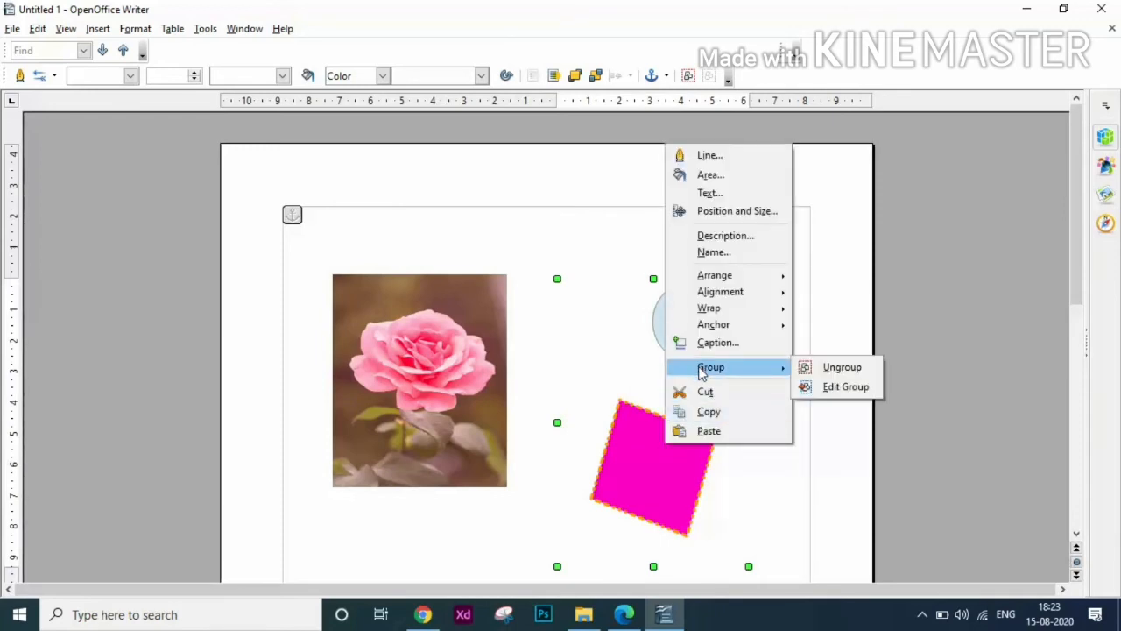
left_click(842, 368)
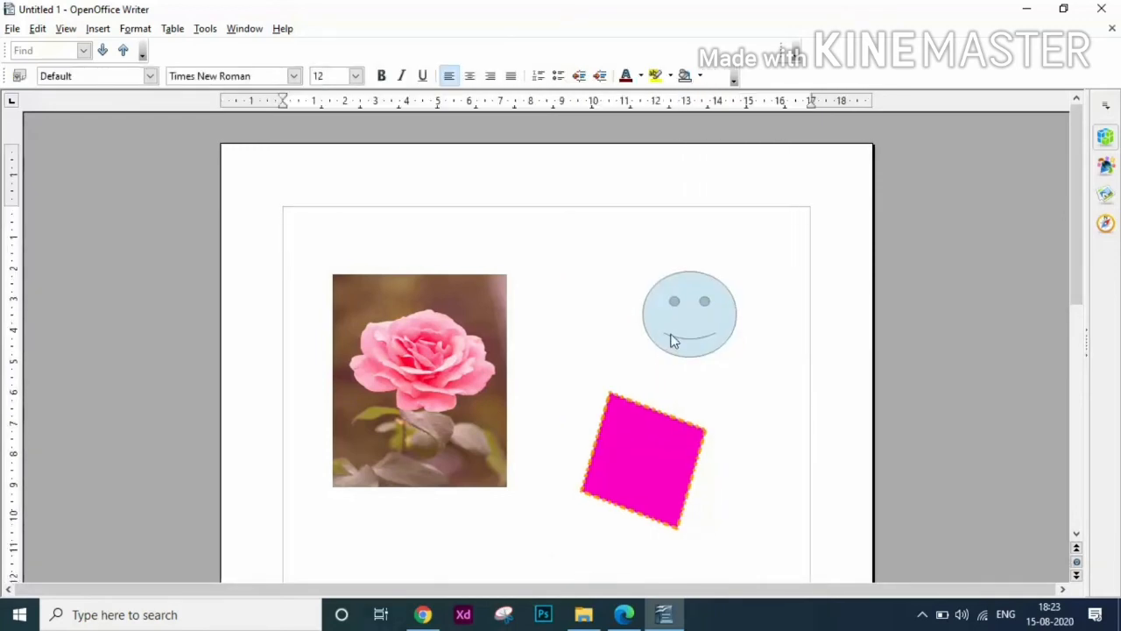
mouse_move(672, 341)
left_mouse_down()
mouse_move(756, 391)
mouse_move(674, 343)
mouse_move(668, 352)
left_mouse_up()
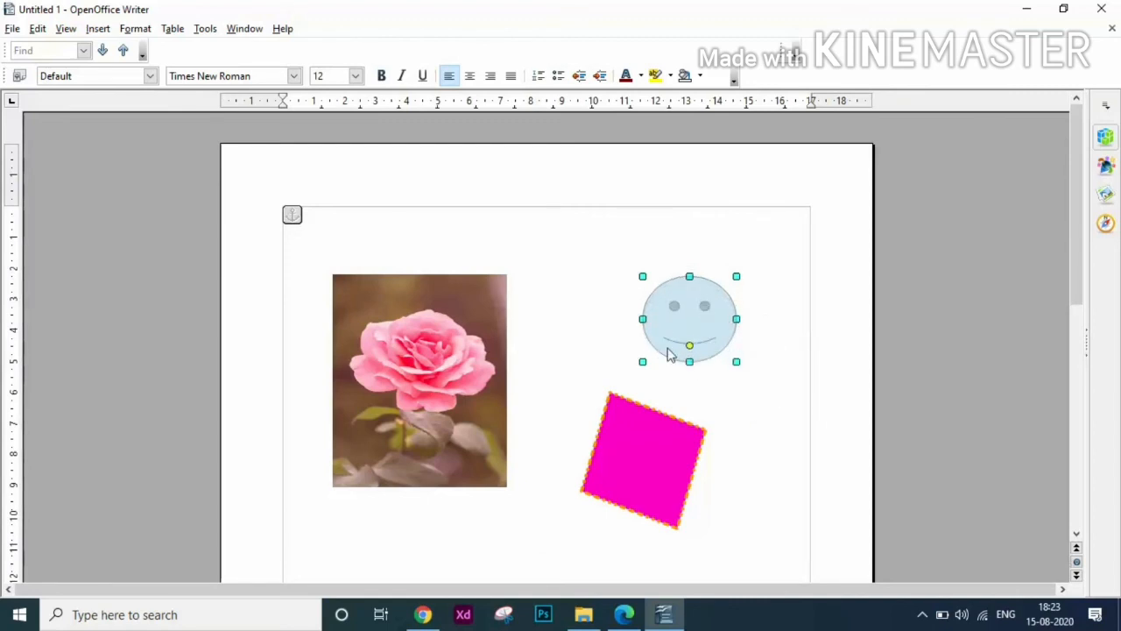
left_click(656, 433)
mouse_move(656, 432)
left_mouse_down()
mouse_move(724, 510)
mouse_move(636, 435)
left_mouse_up()
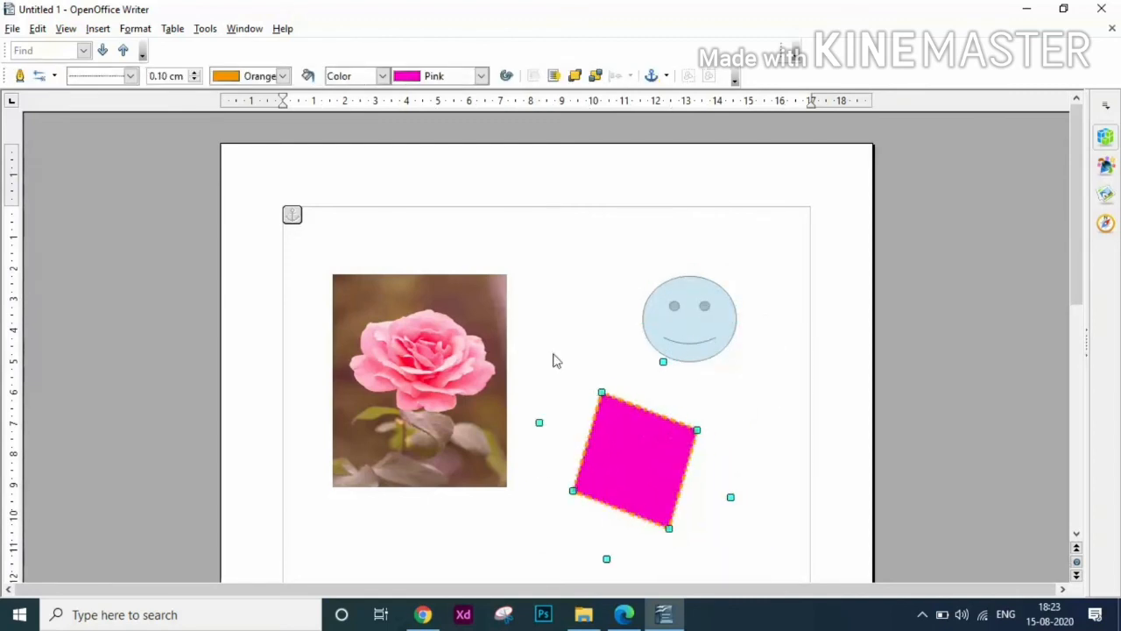
Check the curriculum PDF once more and delete the pink shape and the smiley face from the Writer document.
left_click(664, 613)
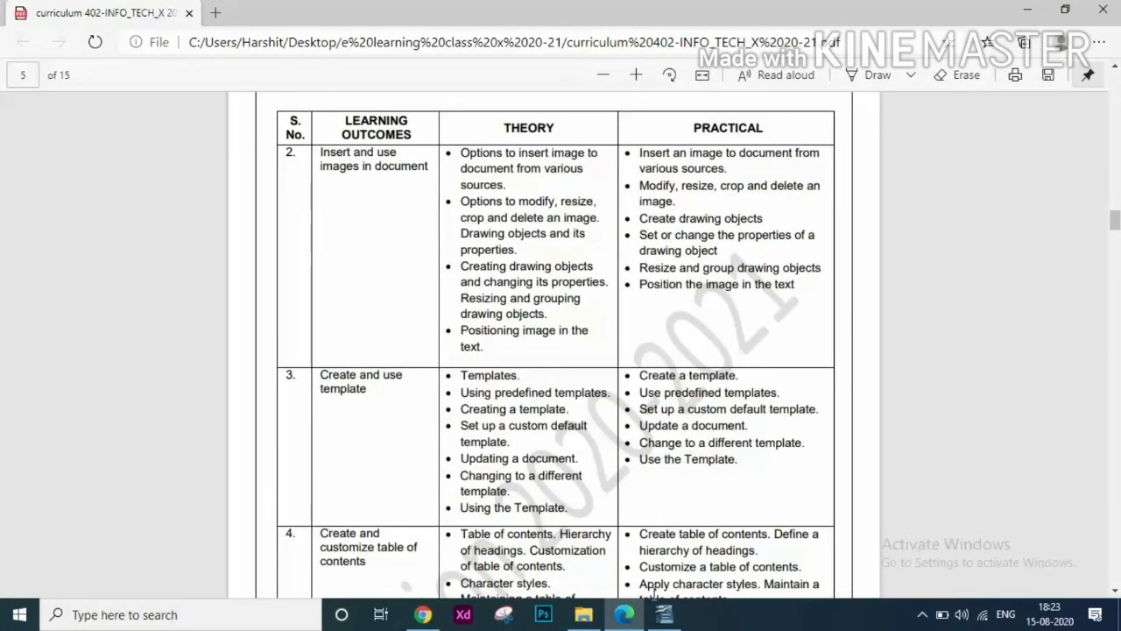
left_click(664, 615)
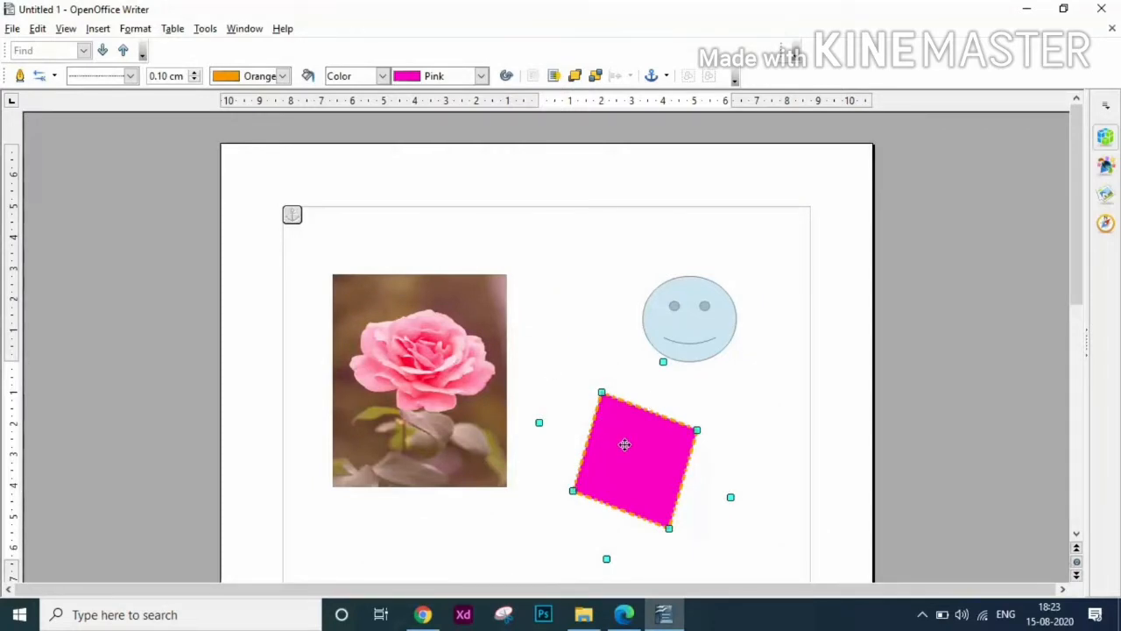
key("Delete")
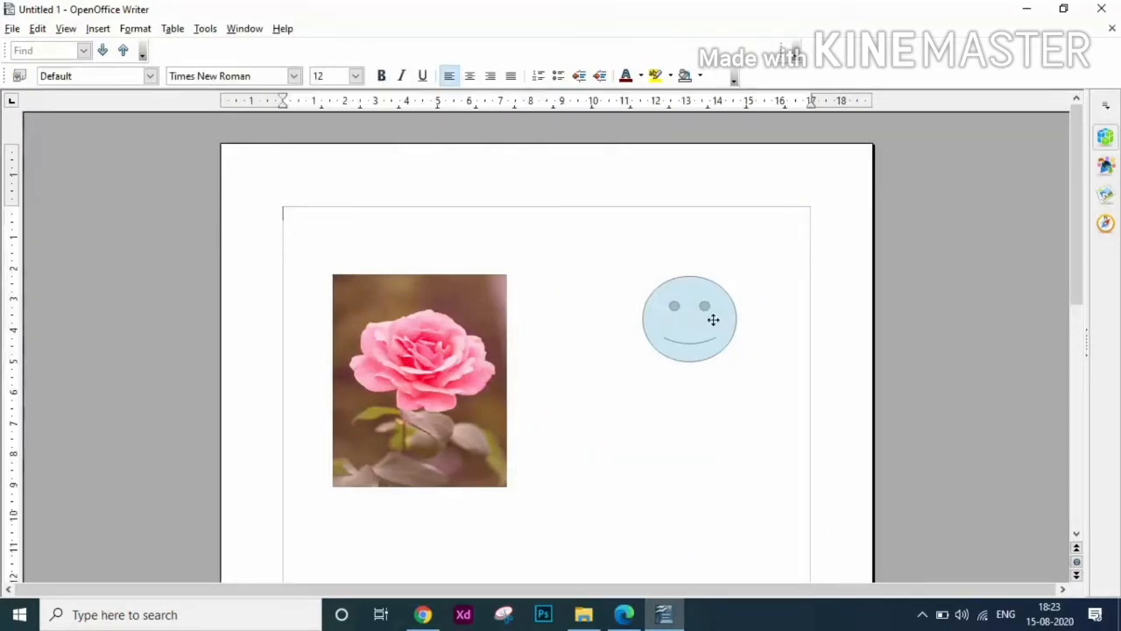
left_click(714, 324)
key("Delete")
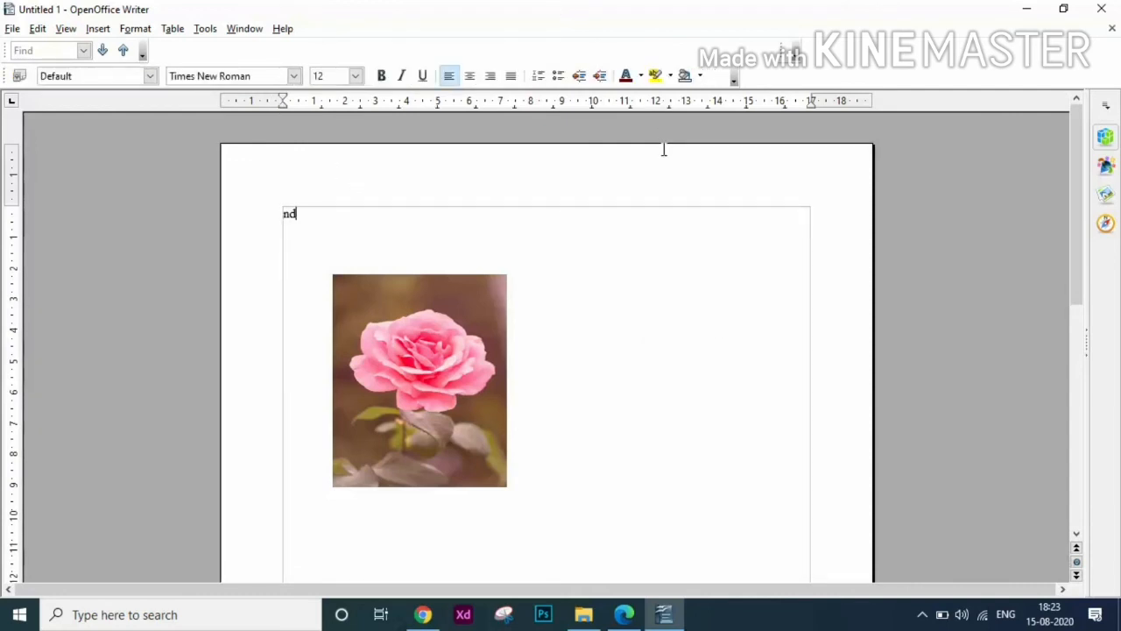
Enter the sample line "Ndklnvds nlnlksdv lnslkvs klmv knlksms lkmvls klmvlks mlkmldv lknlkfd klkd klv" above the rose picture.
type("klnvds nlnlksdv lnslkvs ")
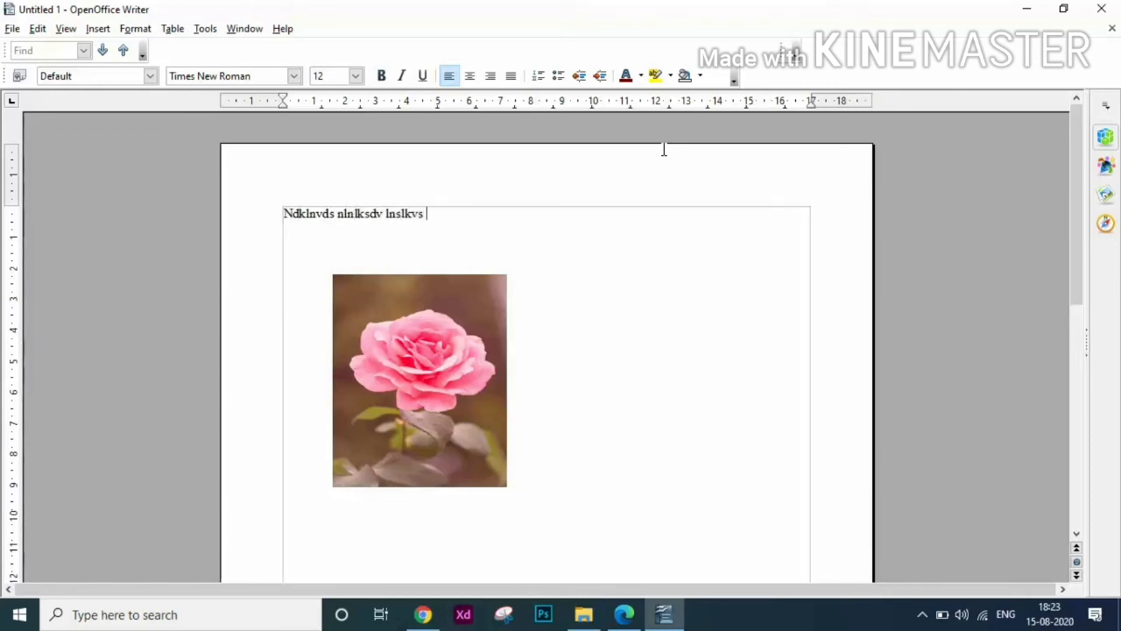
type("klmv knlksms lkmvls ")
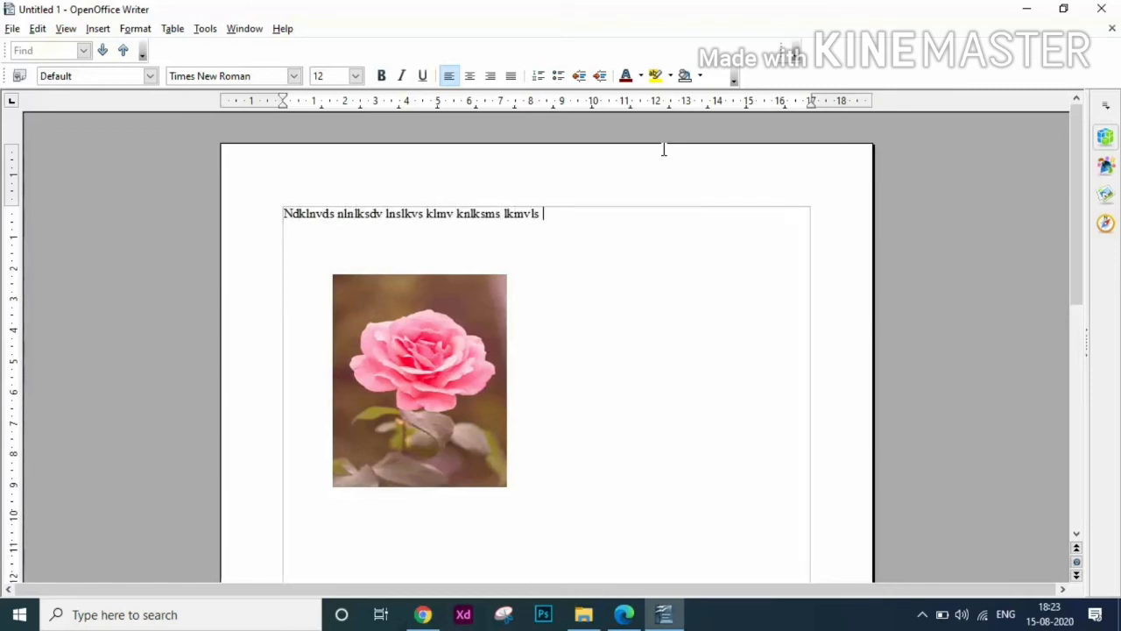
type("klmvlks mlkmldv lknlkfd klkd klv")
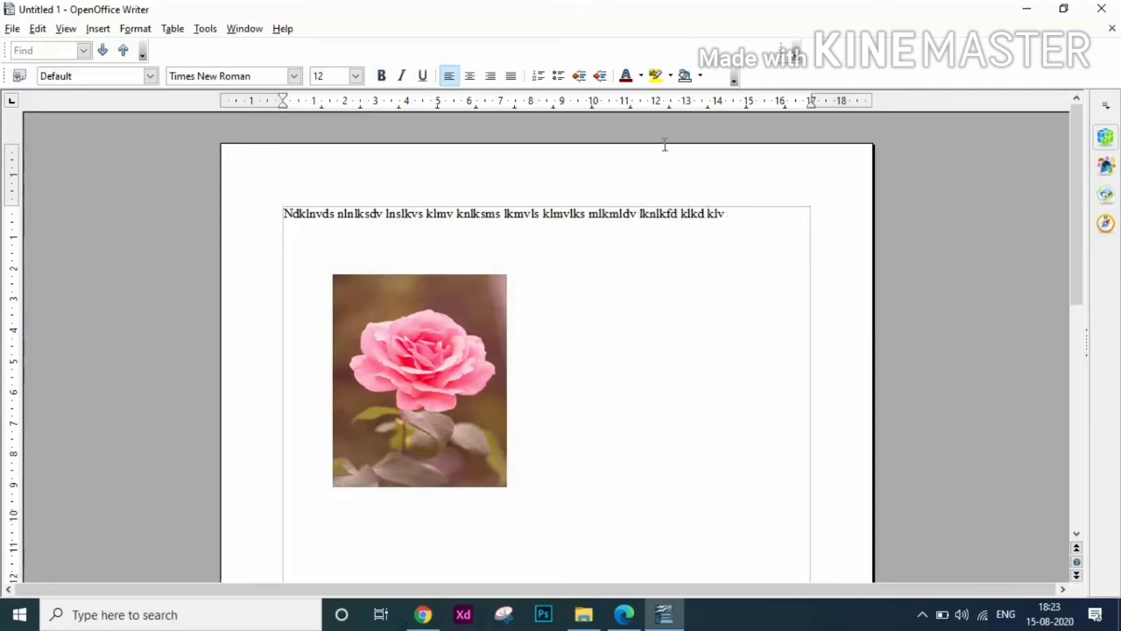
Copy the sample line and paste it repeatedly so the text fills the space above the rose picture and continues beneath it.
left_click_drag(741, 223, 280, 212)
key("ctrl+c")
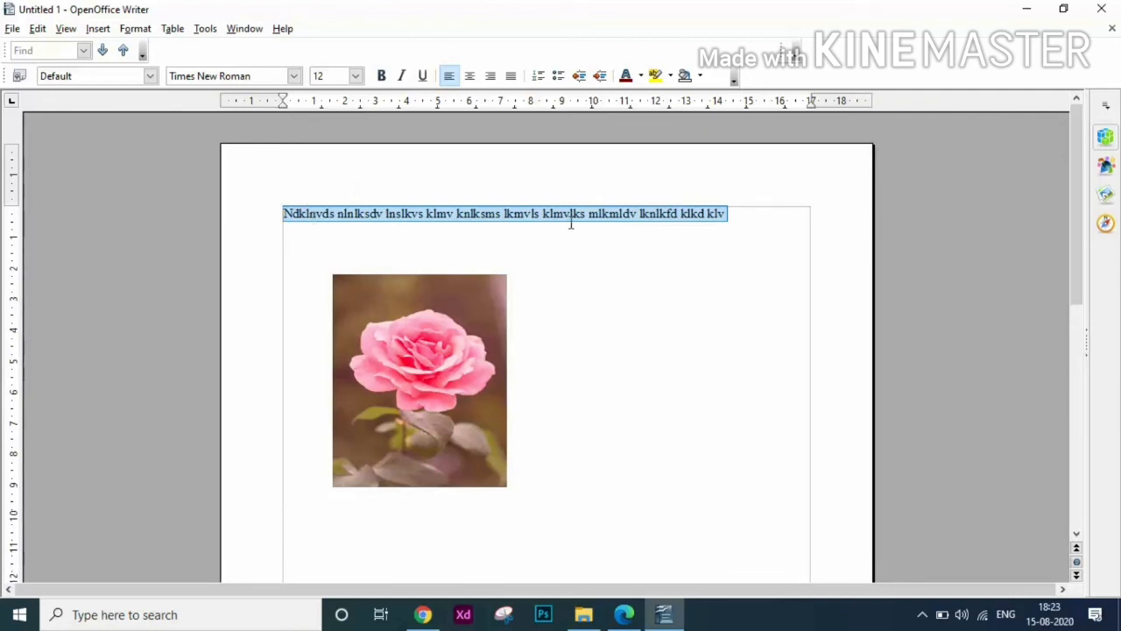
left_click(751, 219)
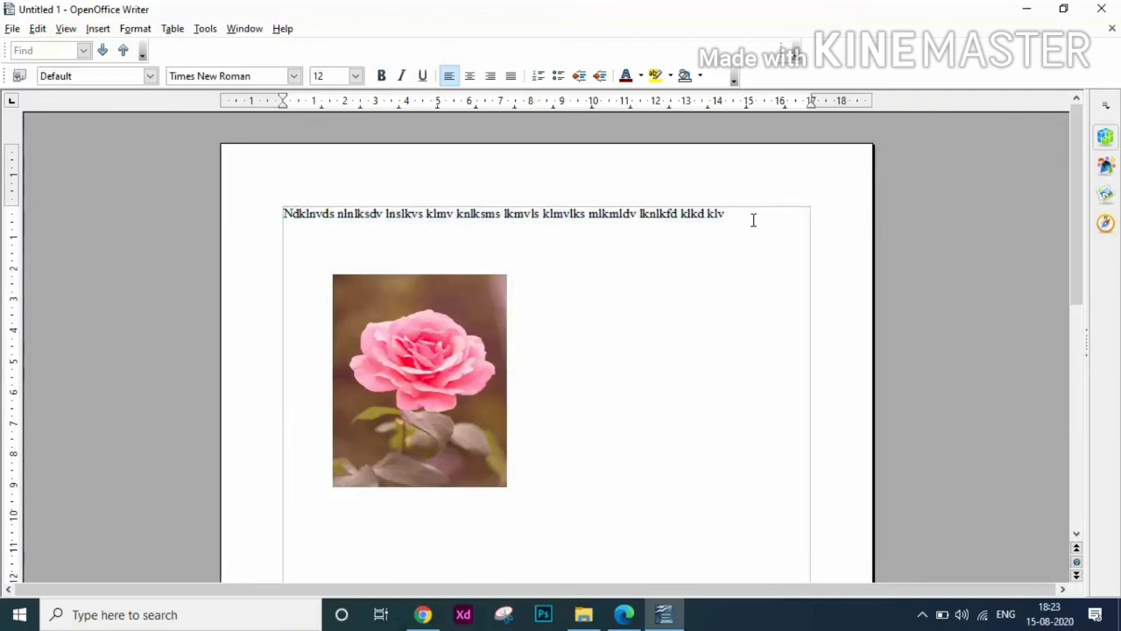
key("Return")
key("ctrl+v")
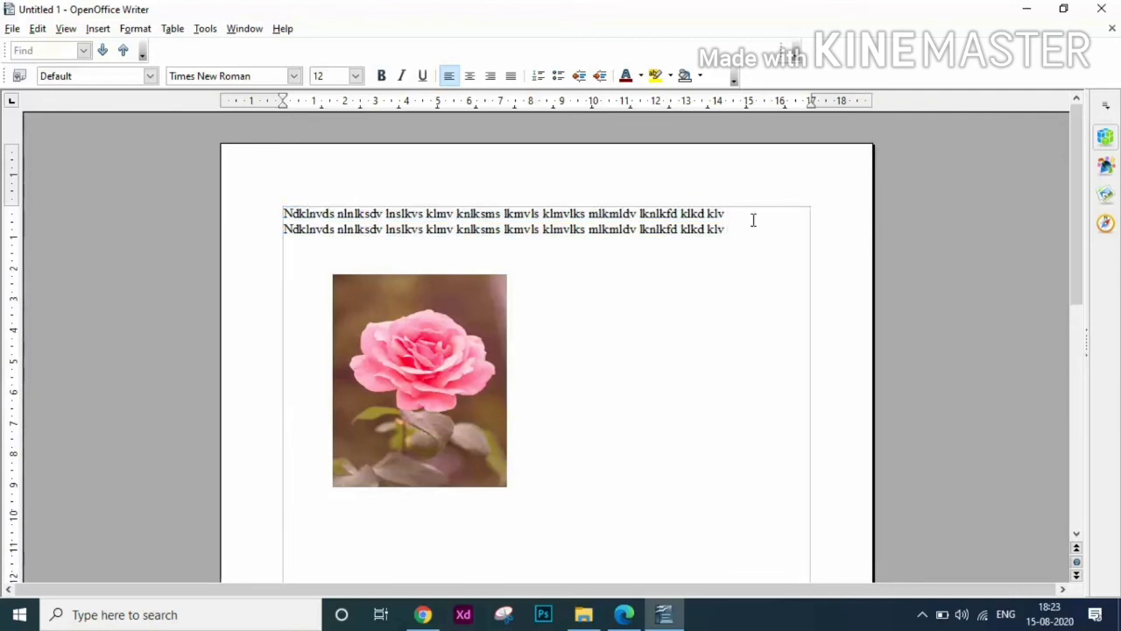
key("ctrl+v")
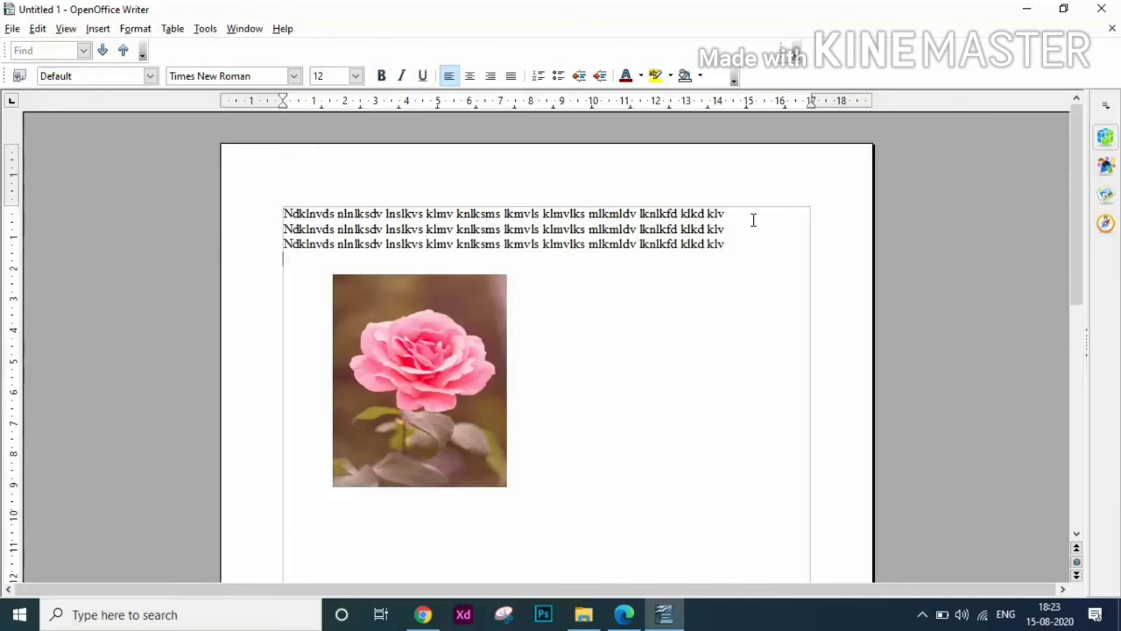
key("ctrl+v")
key("ctrl+v")
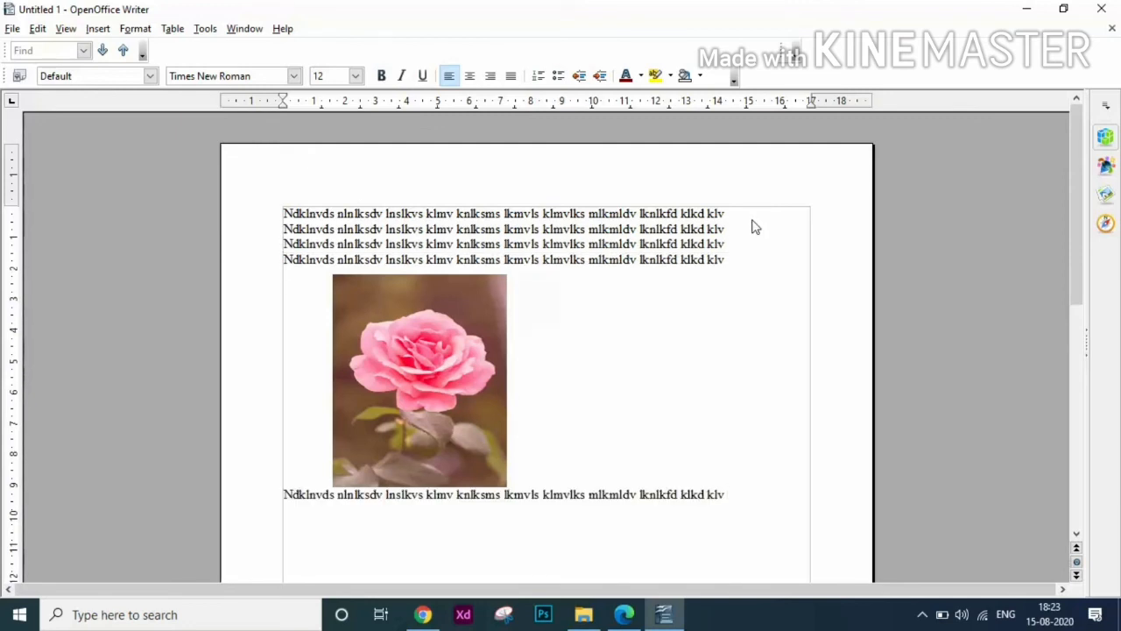
key("ctrl+v")
Insert a page break, return to the first page, and paste more copies of the sample line beneath the rose picture.
key("ctrl+Return")
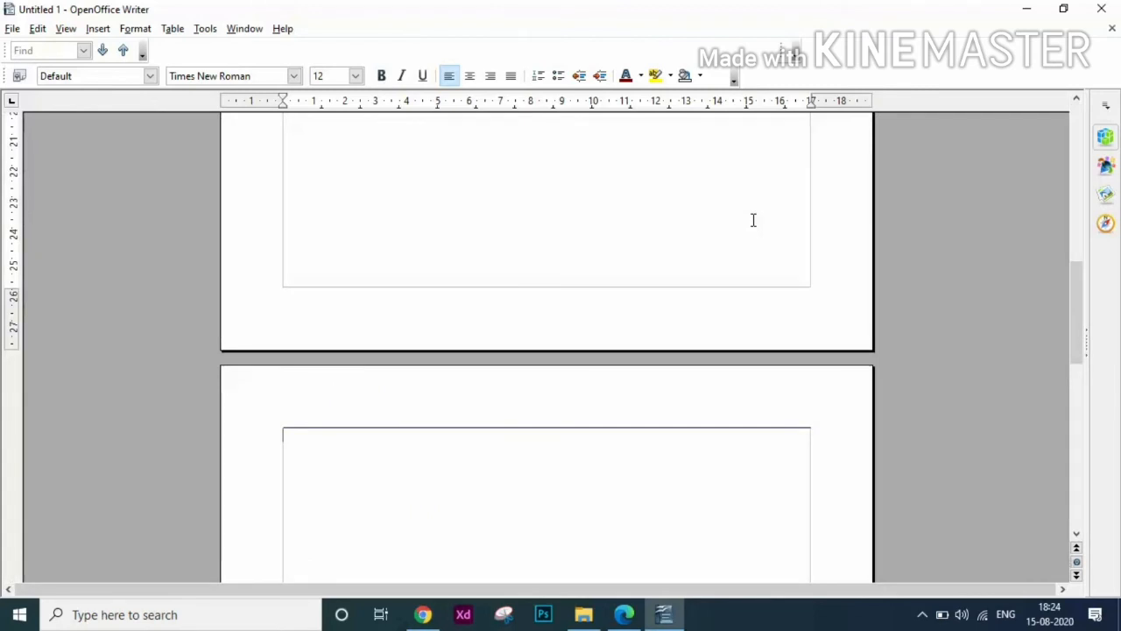
left_click_drag(1081, 296, 1058, 231)
scroll(789, 277, "up", 5)
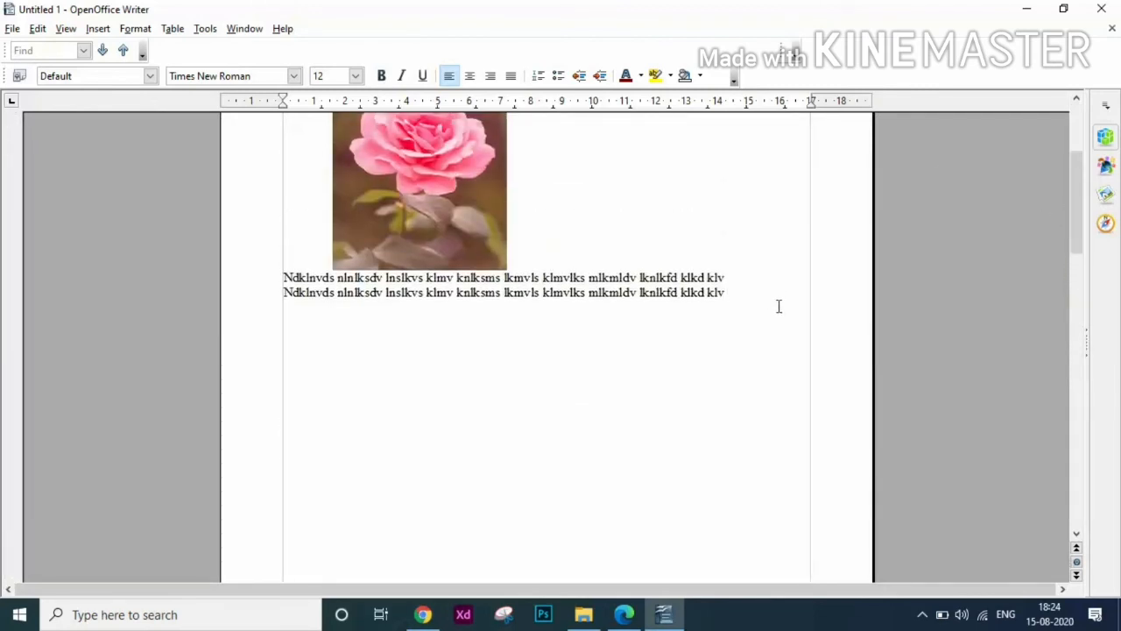
key("ctrl+v")
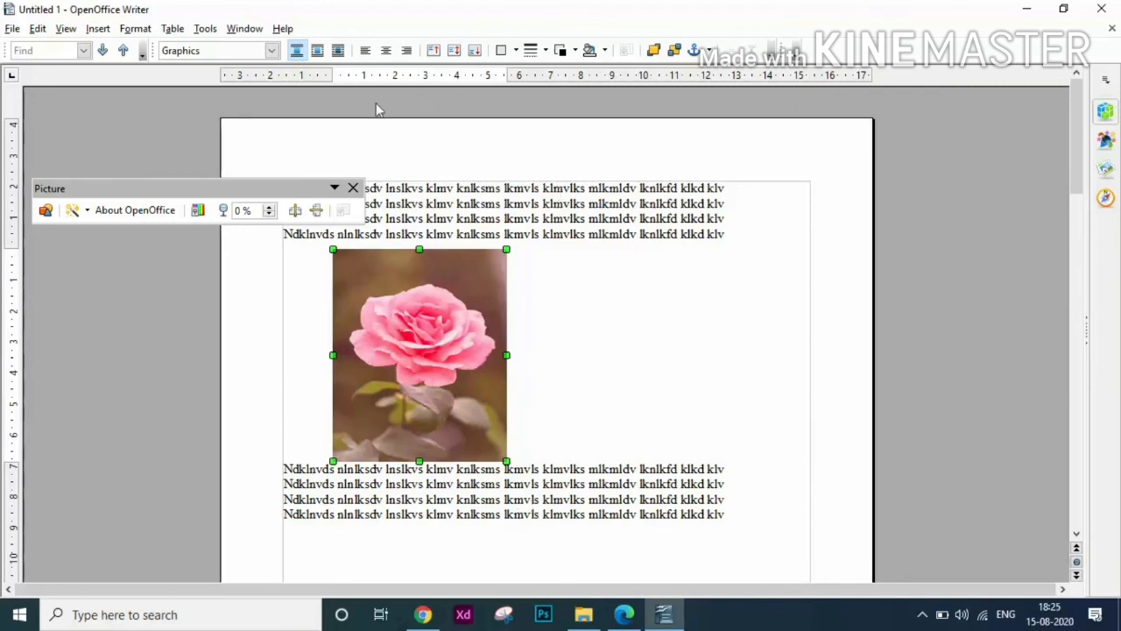
Set the rose picture's text wrapping to Page Wrap so the text flows on both sides of it.
left_click(319, 53)
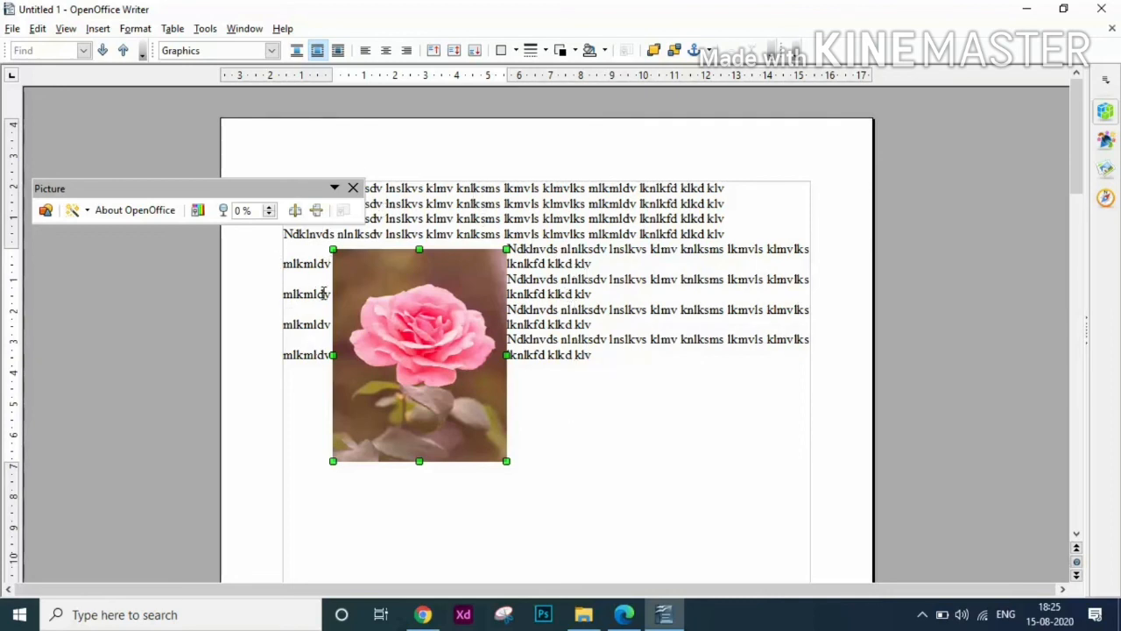
Set the rose picture's text wrapping to Wrap Through.
left_click_drag(399, 187, 330, 234)
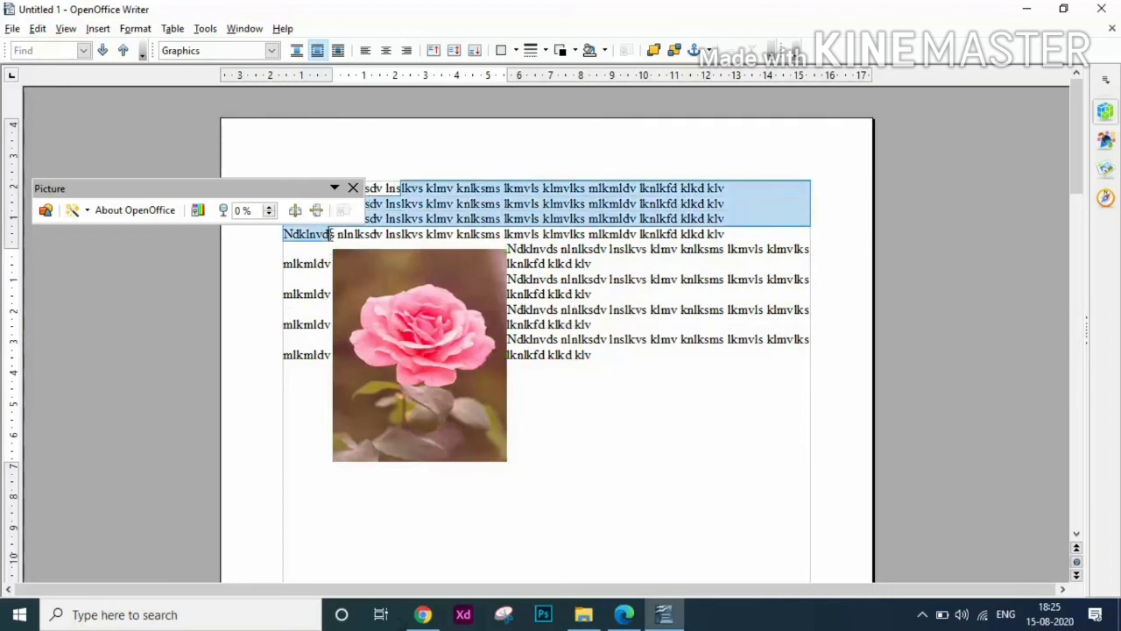
left_click(562, 235)
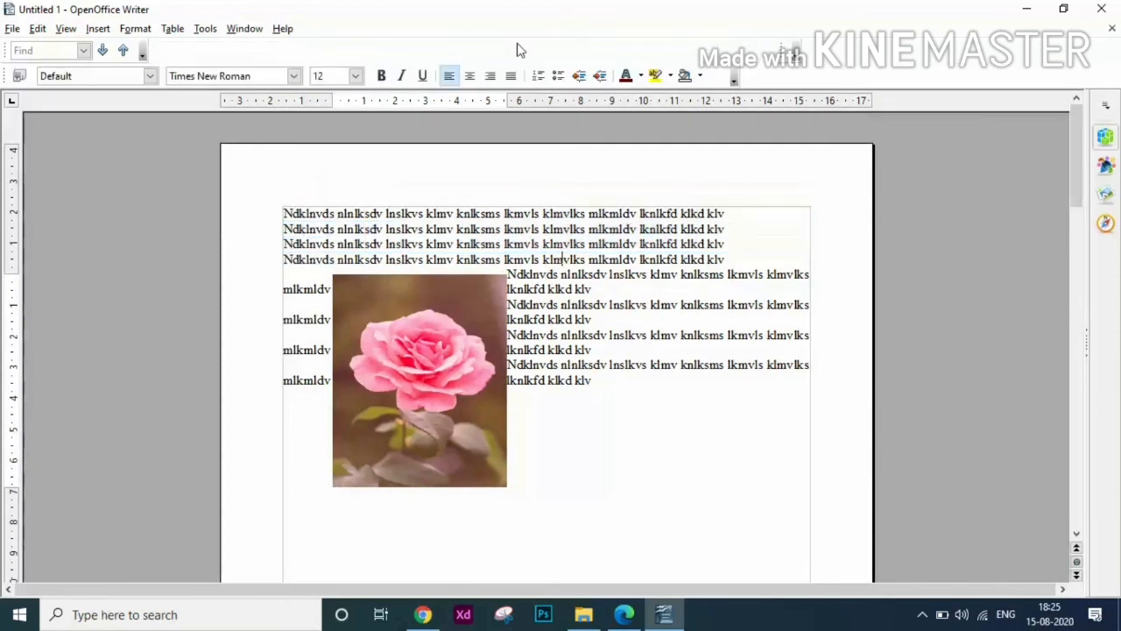
left_click(448, 361)
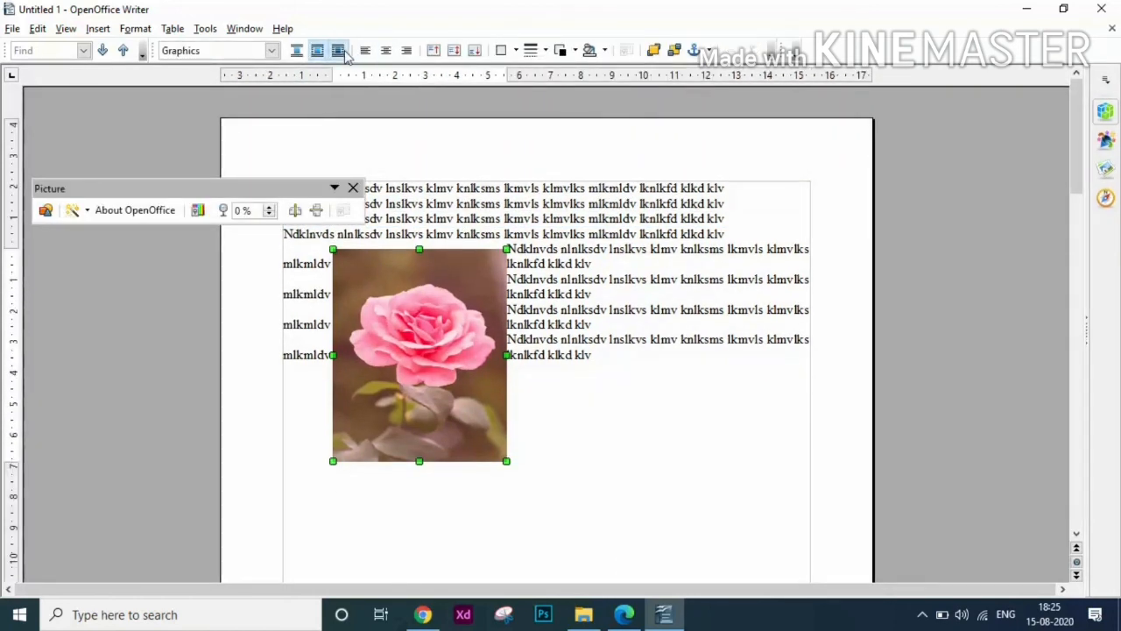
left_click(346, 53)
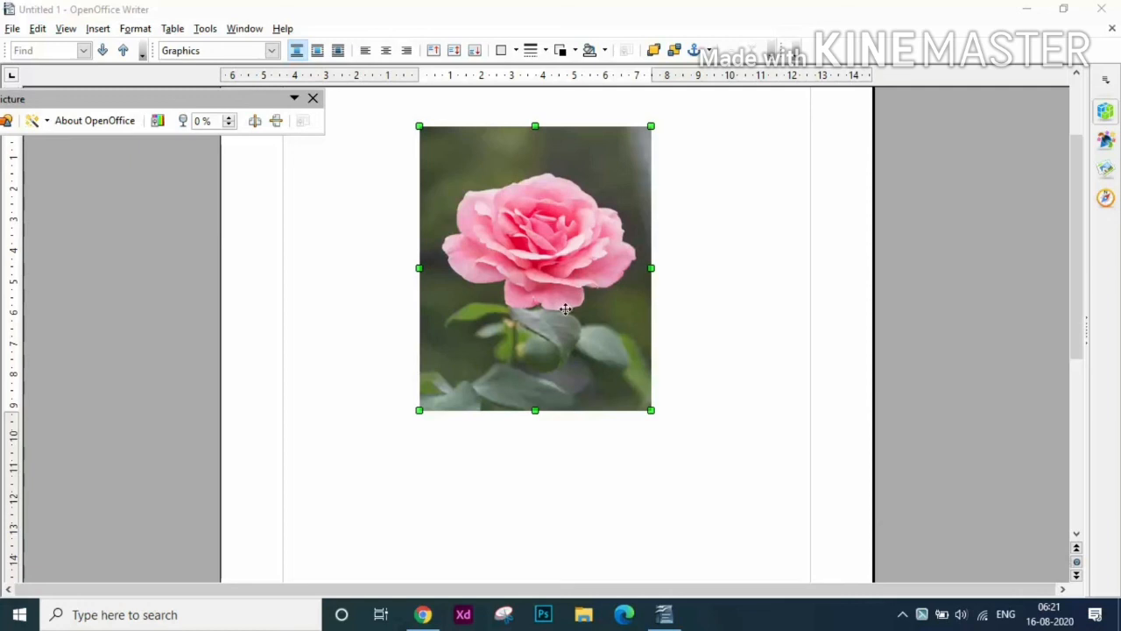
In the rose picture's crop settings, choose Keep scale and crop 1.76 cm from both the left and right sides.
right_click(547, 286)
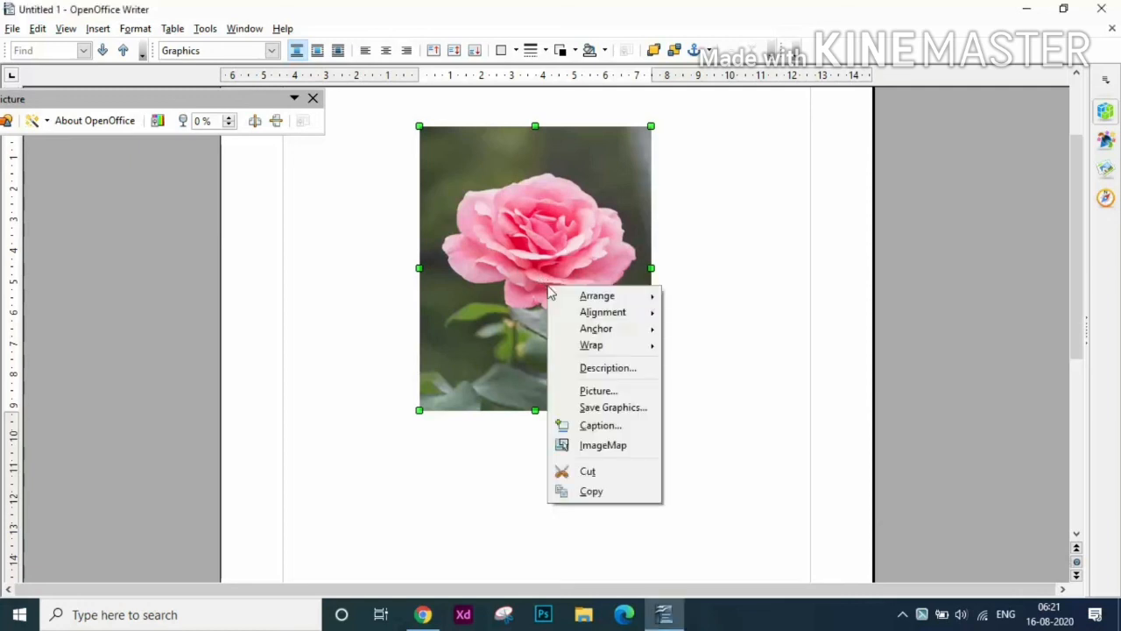
left_click(599, 392)
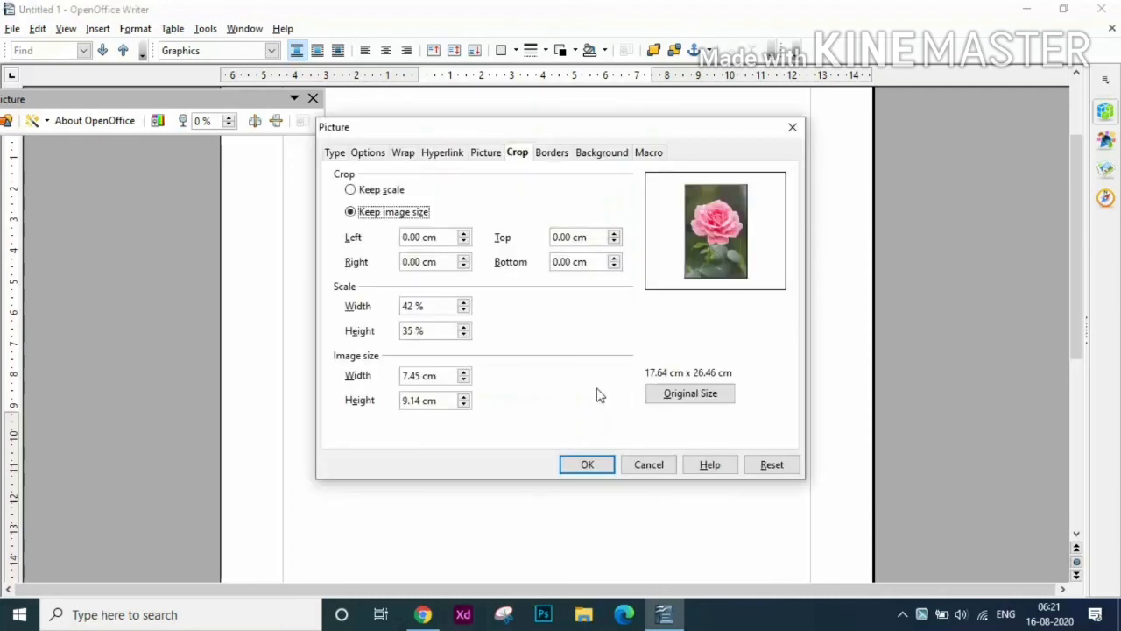
left_click(352, 189)
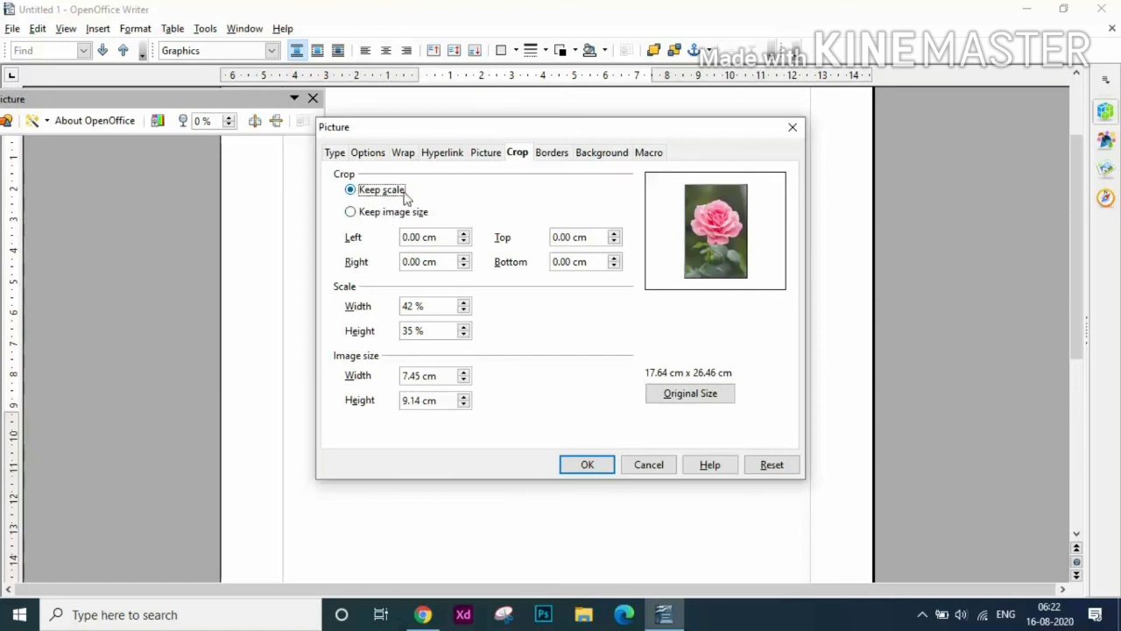
left_click(464, 234)
left_click(465, 234)
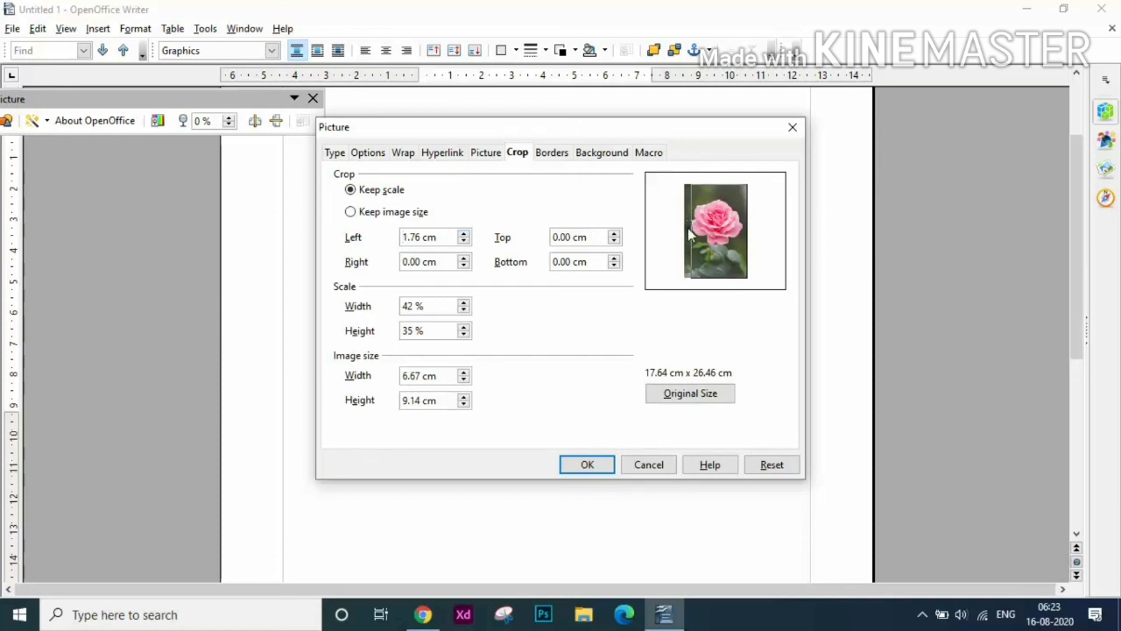
left_click(466, 258)
left_click(466, 258)
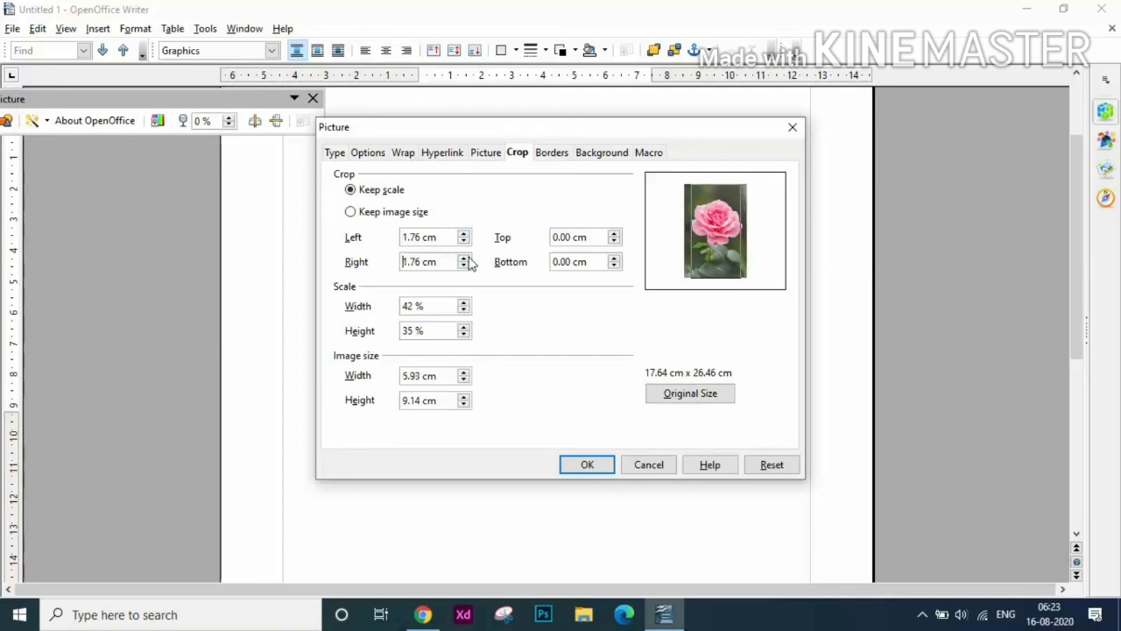
Apply the scale-preserving crop with 3.96 cm off the top and 9.24 cm off the bottom, and undo it.
left_click(614, 234)
left_click(614, 234)
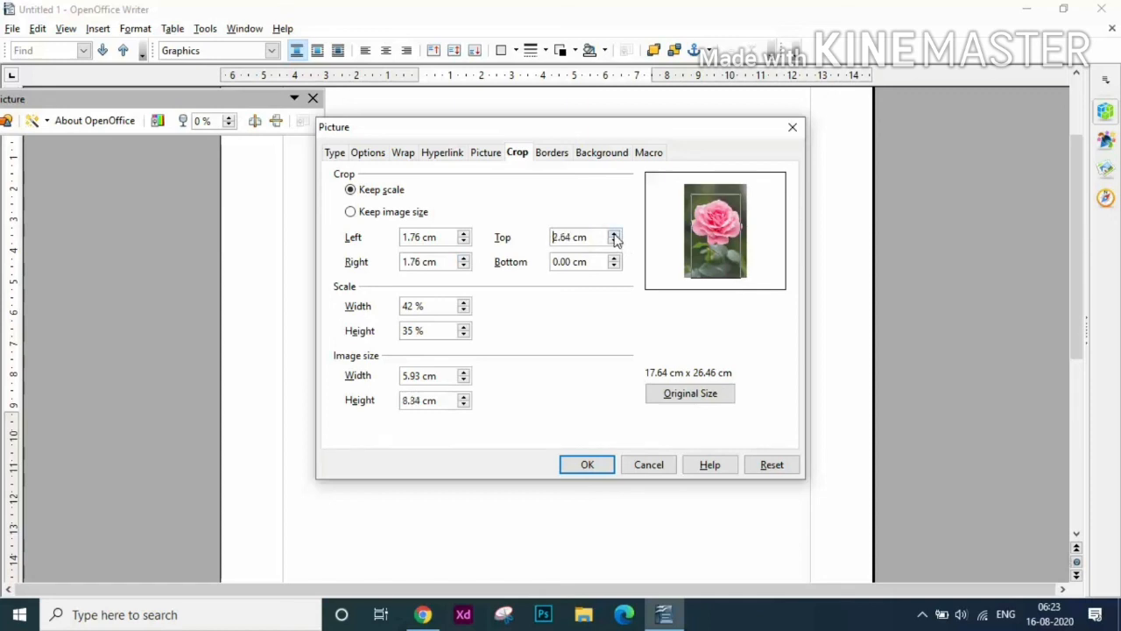
left_click(615, 234)
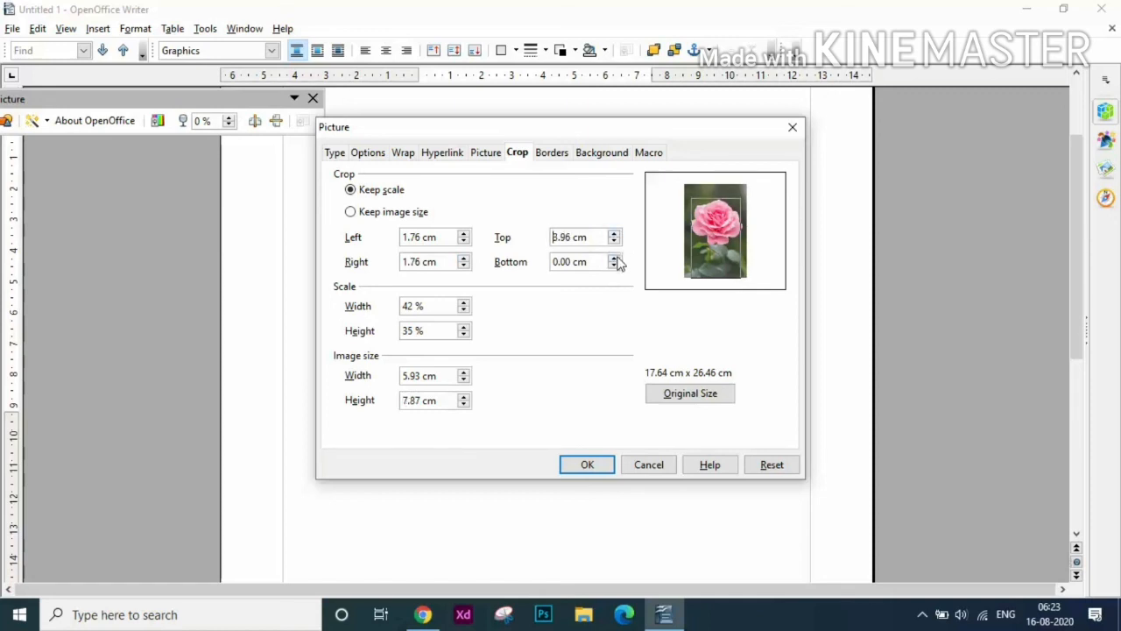
left_click(614, 258)
left_click(614, 258)
left_click(614, 258)
left_click(615, 259)
left_click(614, 259)
left_click(615, 259)
left_click(615, 259)
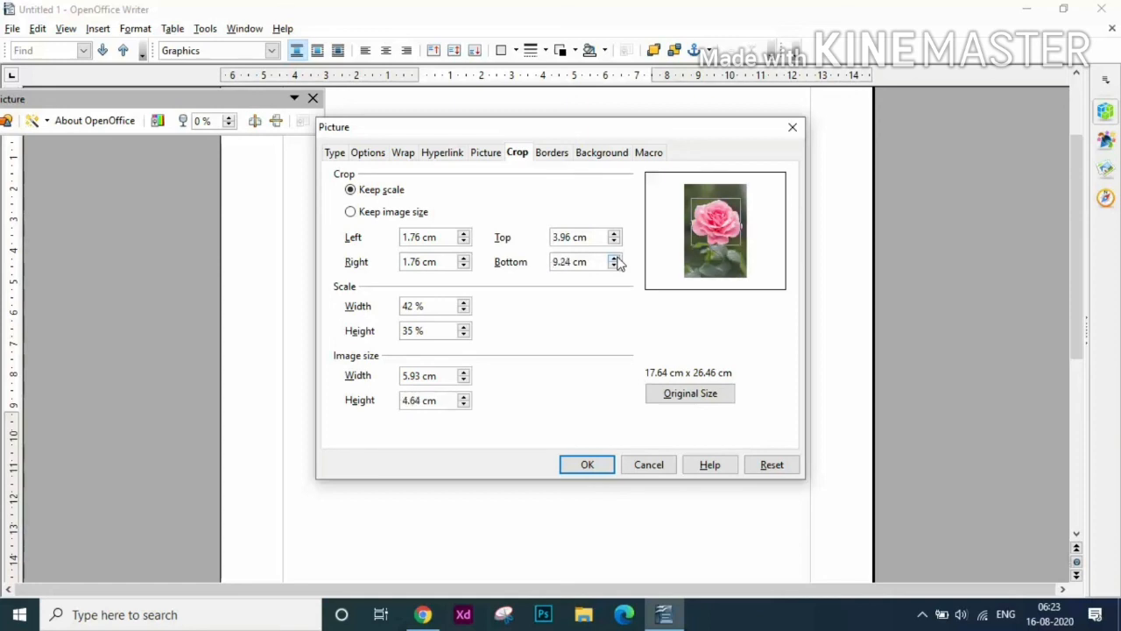
left_click(587, 464)
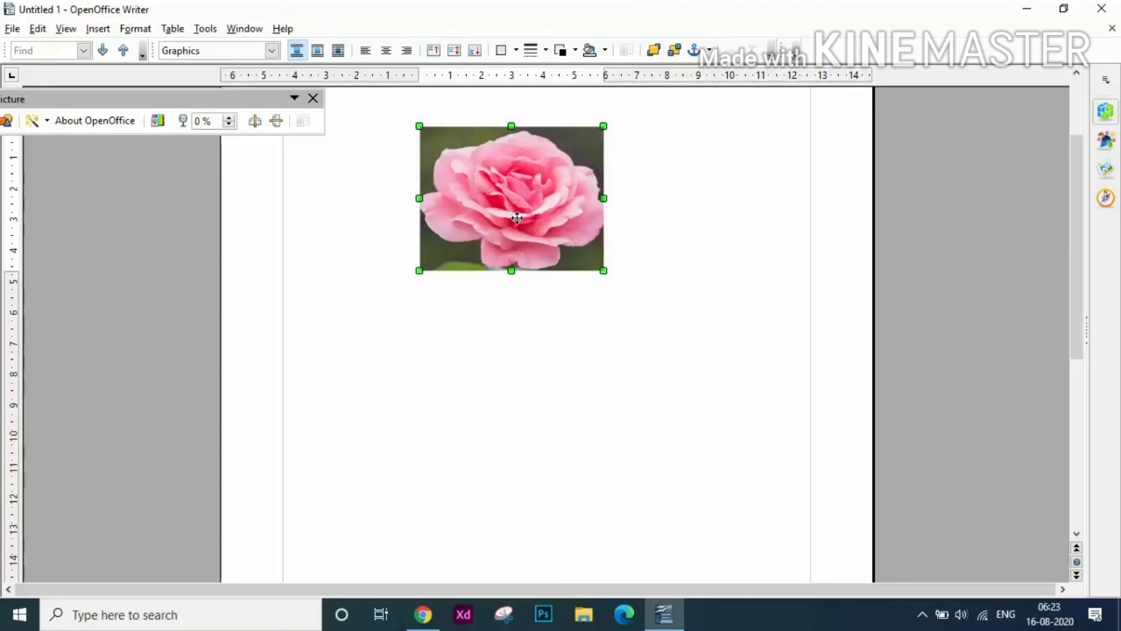
key("ctrl+z")
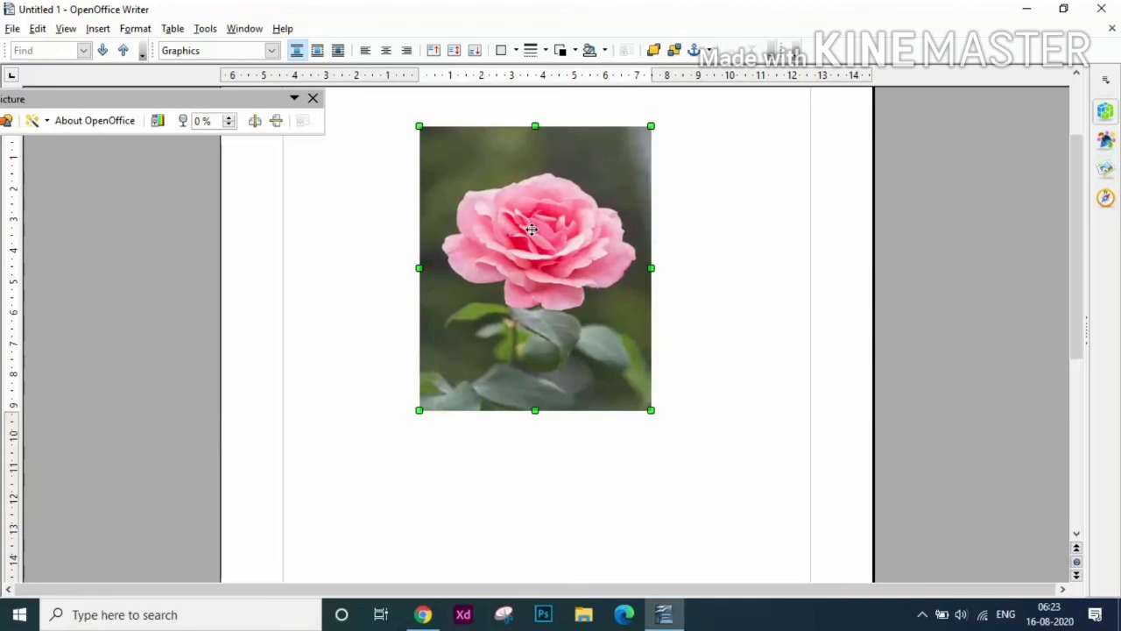
Switch the rose picture's crop mode to Keep image size and crop 1.76 cm from both the left and right sides.
right_click(535, 273)
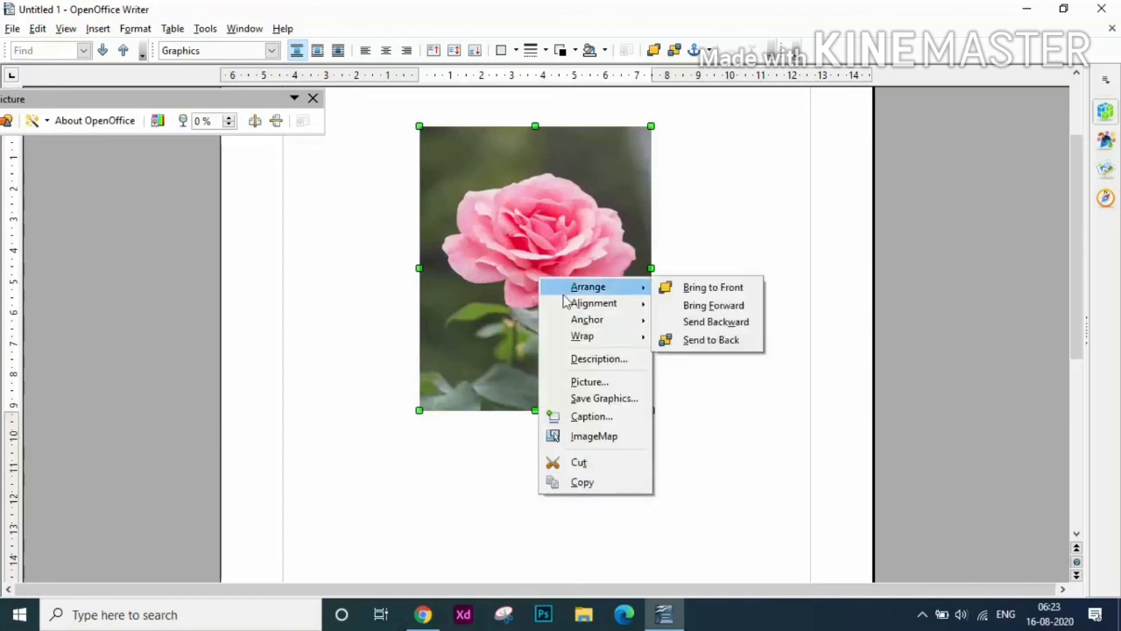
left_click(599, 382)
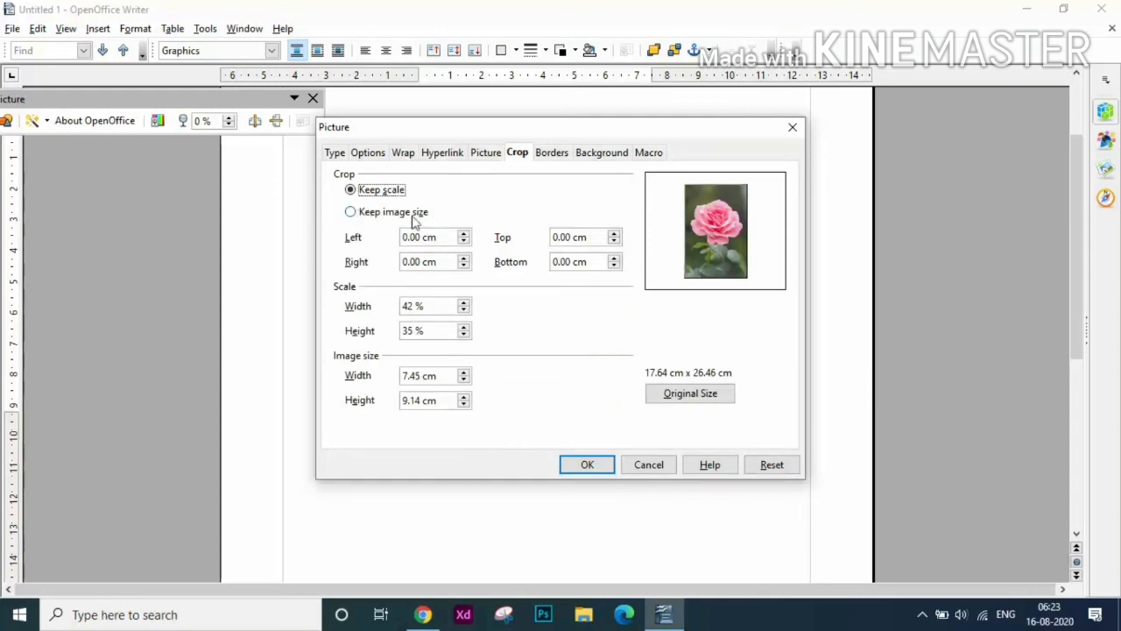
left_click(375, 220)
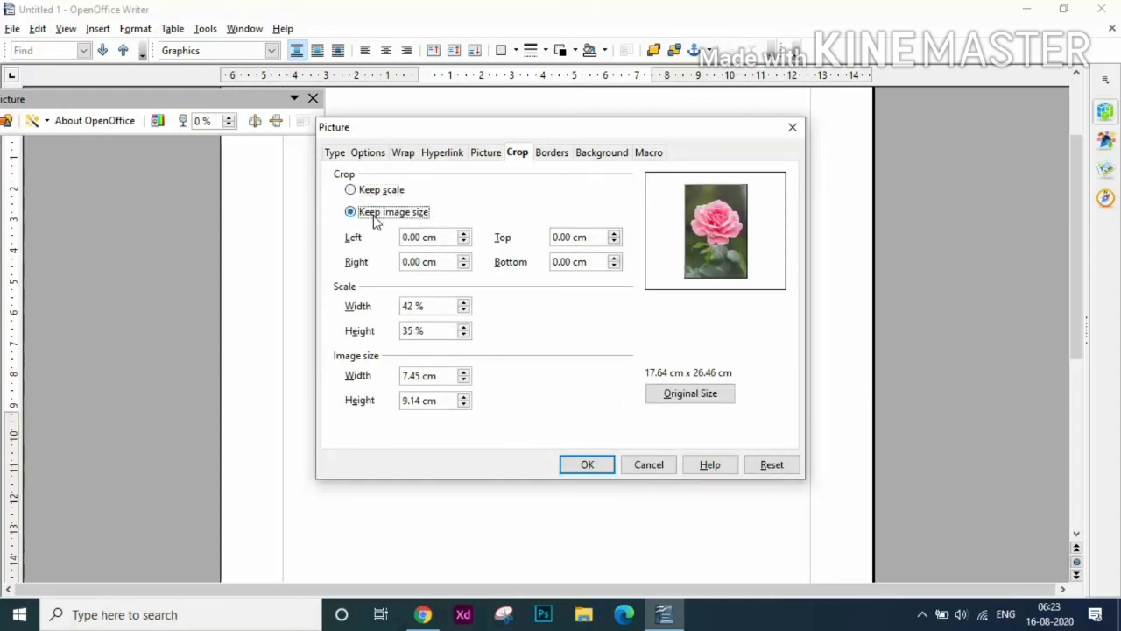
left_click(465, 233)
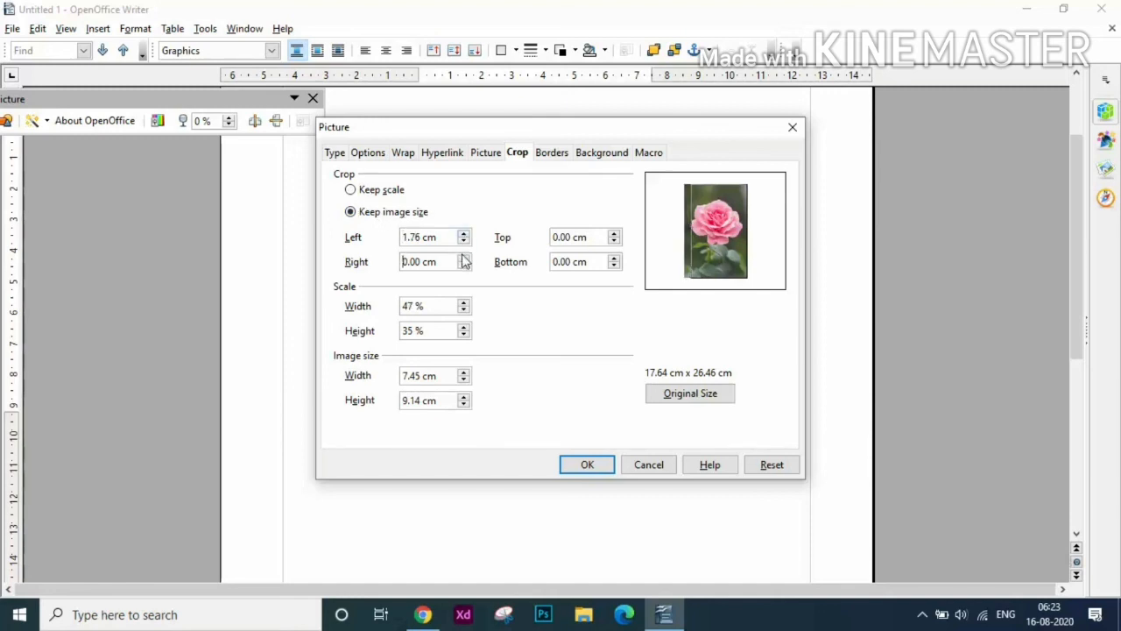
left_click(465, 259)
left_click(464, 258)
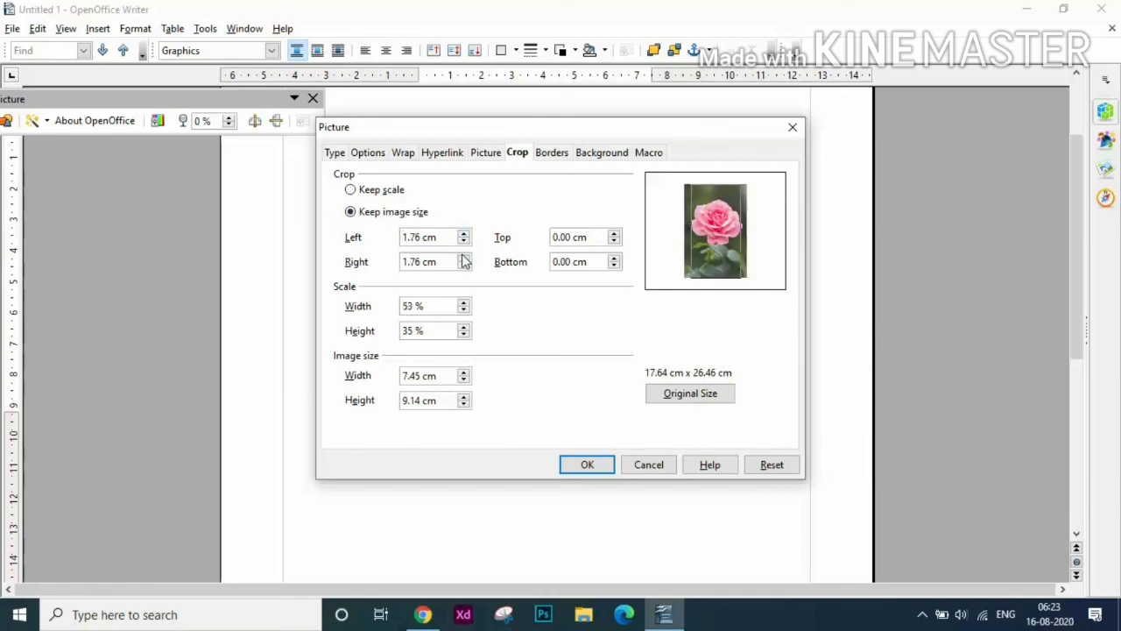
Crop 3.96 cm from the rose picture's top and 9.24 cm from its bottom, and apply the size-preserving crop.
left_click(614, 234)
left_click(614, 234)
left_click(614, 233)
left_click(614, 234)
left_click(615, 258)
left_click(615, 258)
left_click(615, 259)
left_click(615, 258)
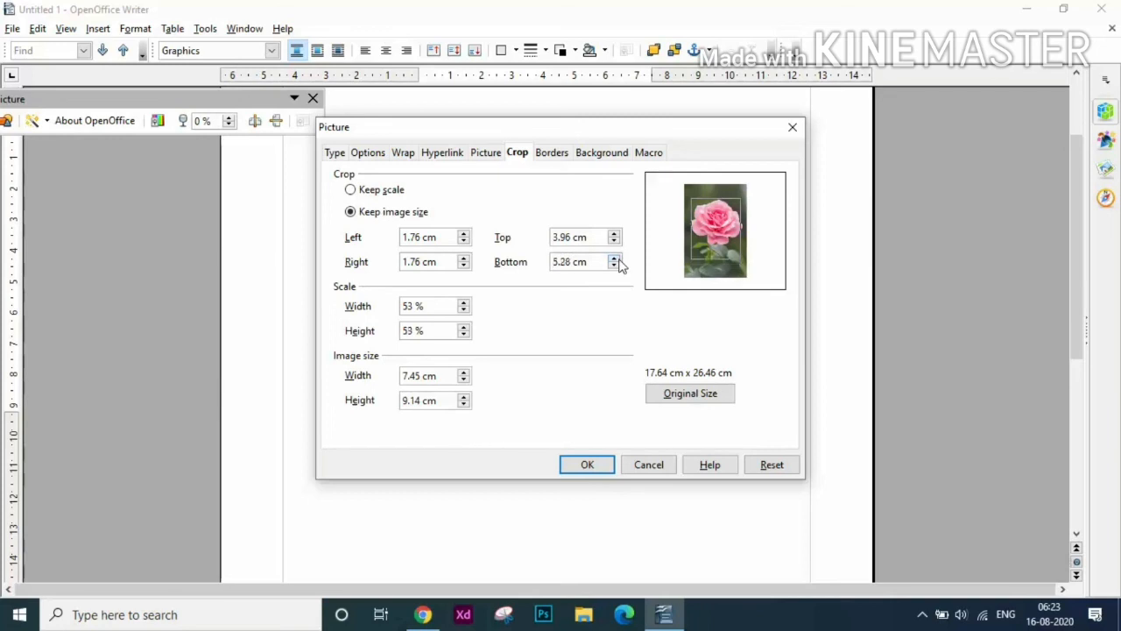
left_click(615, 258)
left_click(615, 258)
left_click(615, 259)
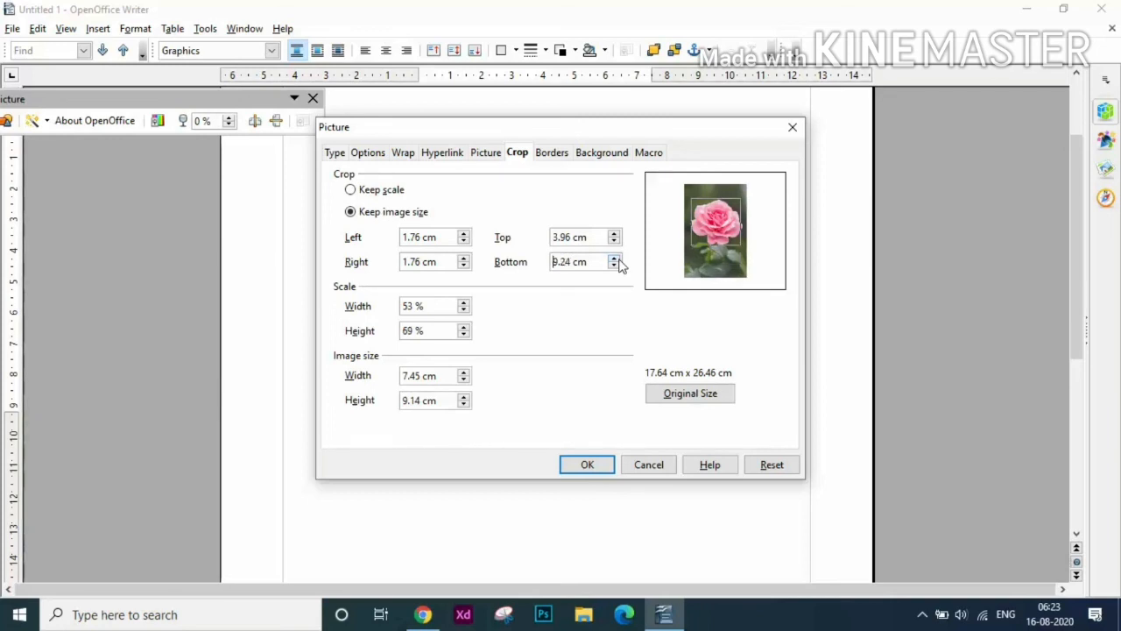
left_click(589, 464)
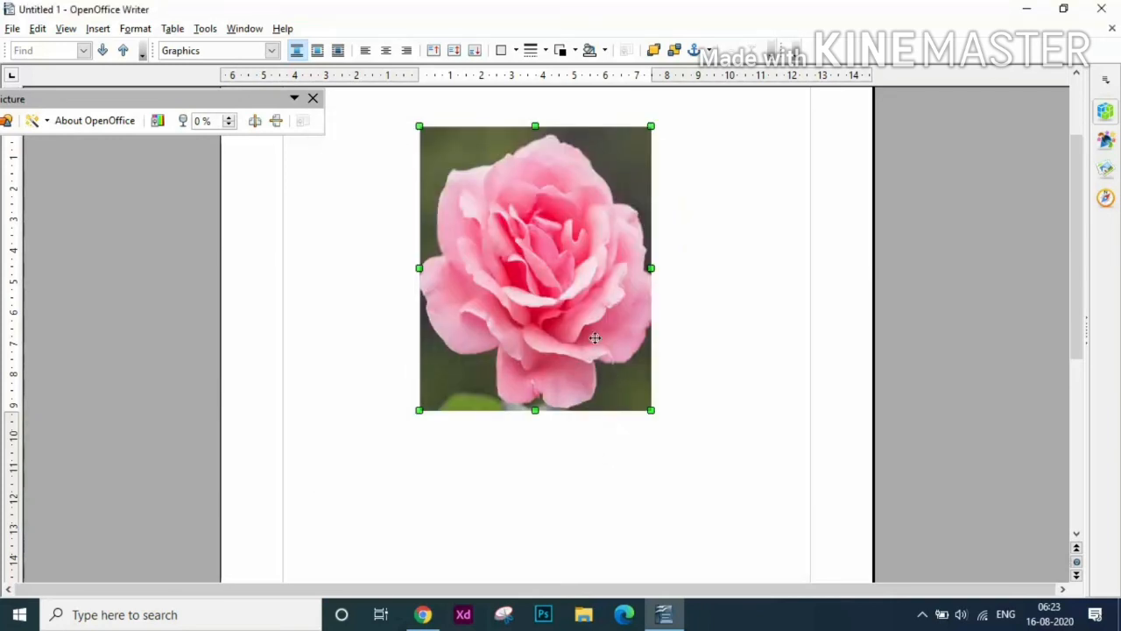